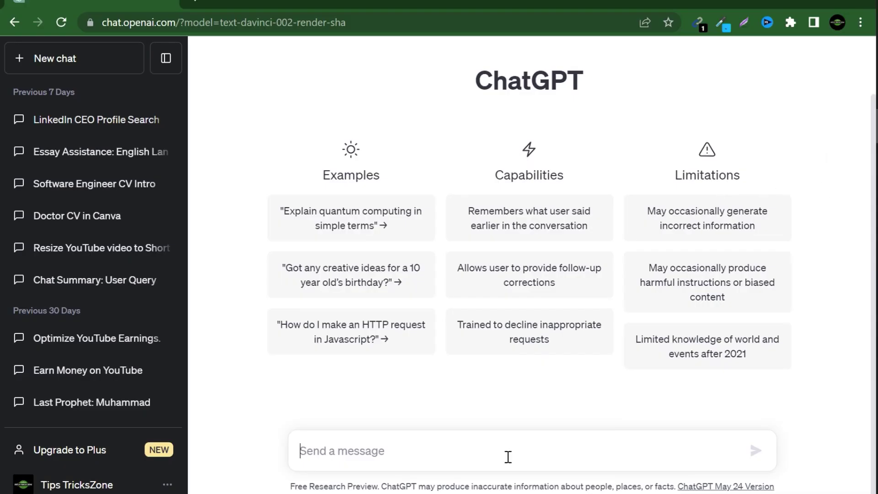
Start the conversation by sending the message "Hi, how are you?".
click(505, 453)
text(Hi)
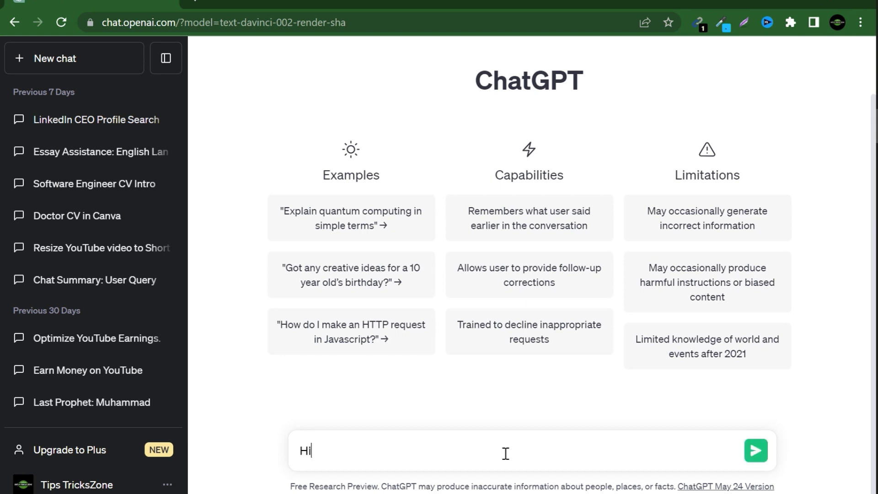
text(, how are you?)
key(Return)
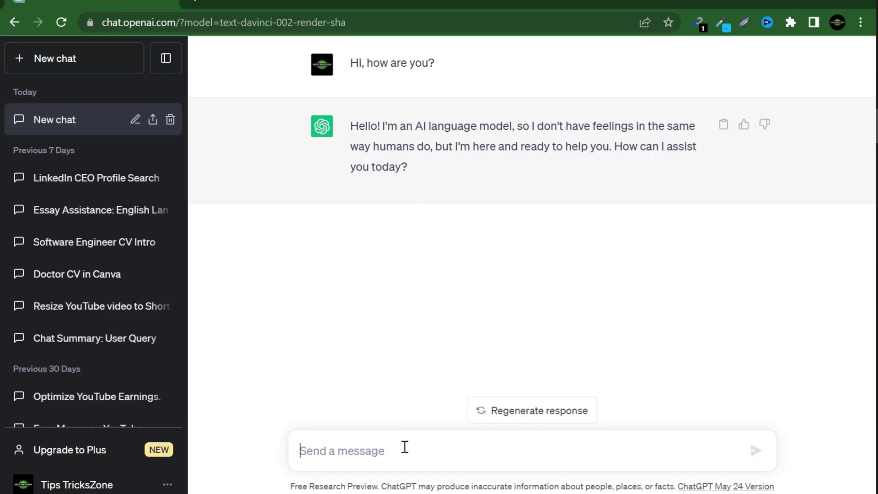
Write the reply "Oh yeah, okay today i will ask some questions from you ans wants good answers from you" without sending it.
text(Oh ye)
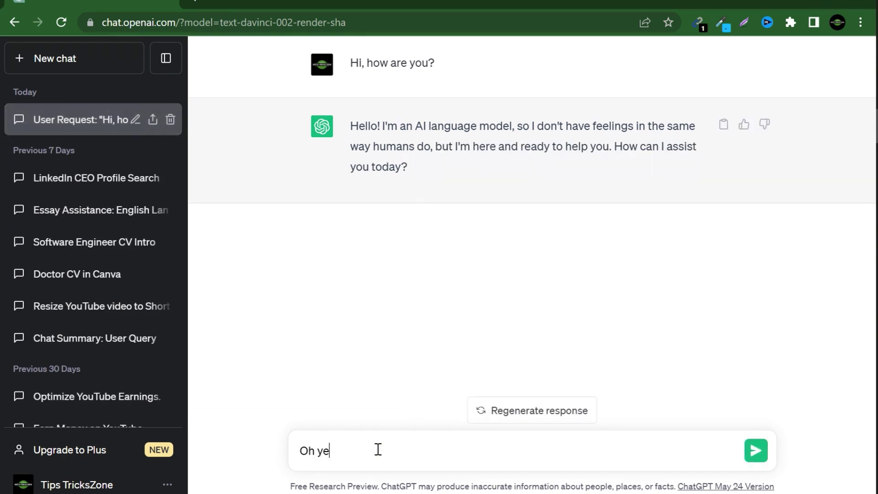
text(ah, okay )
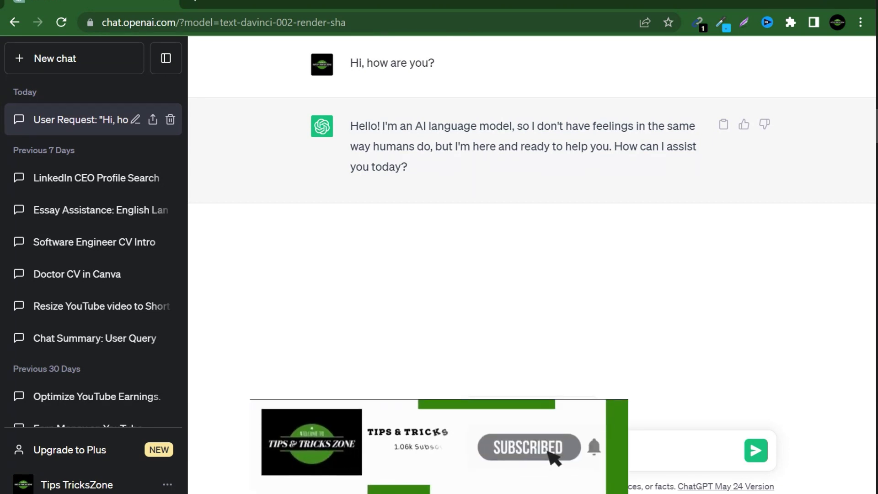
text(today i will ask some wu)
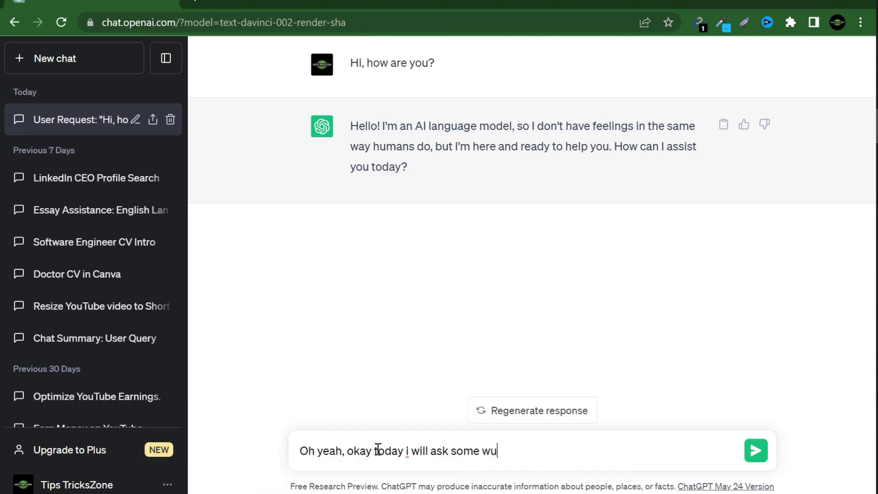
text(estions)
key(BackSpace)
key(BackSpace)
key(BackSpace)
key(BackSpace)
key(BackSpace)
key(BackSpace)
key(BackSpace)
text(questions from)
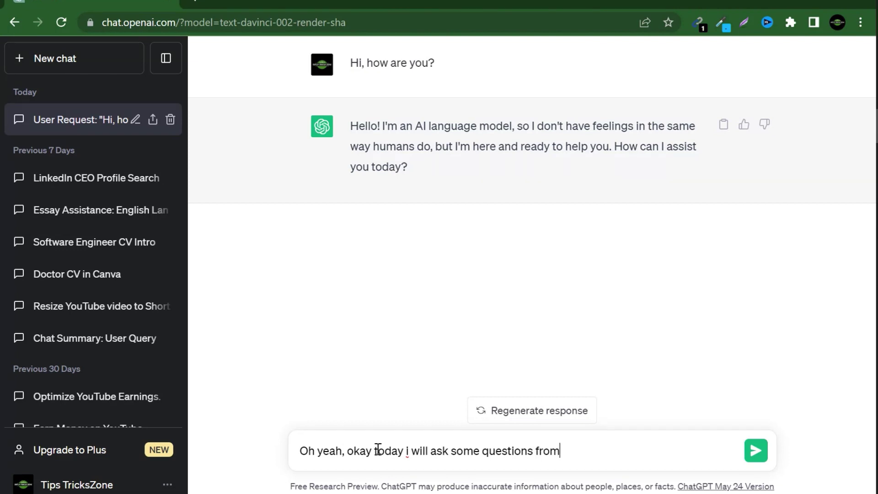
text( you ans wants)
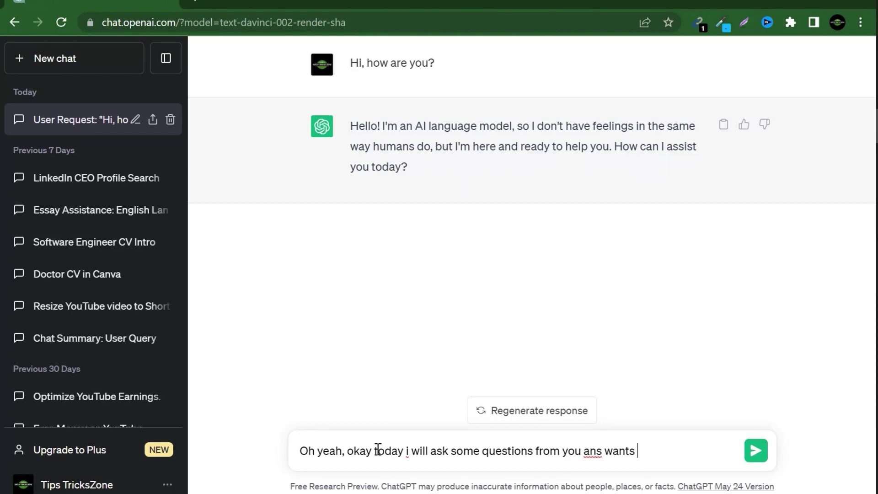
text( good answers from you)
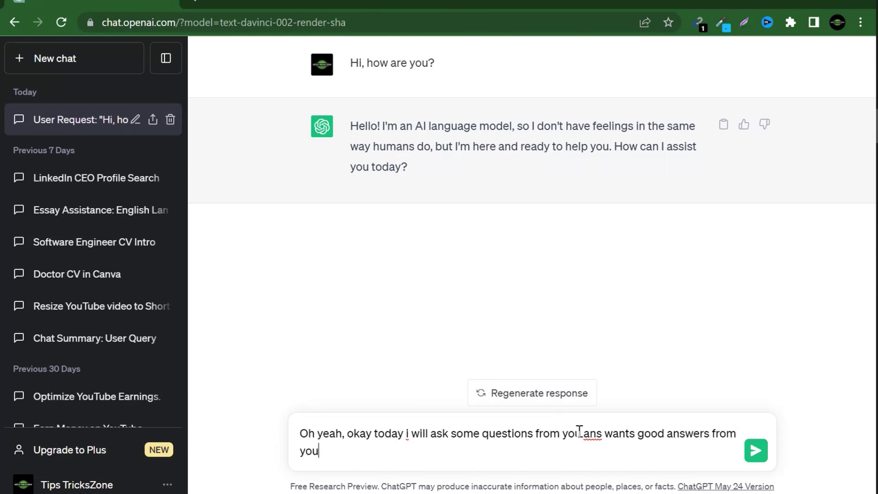
Correct the misspelled "ans" to "and" in the drafted reply and send it.
click(602, 434)
key(BackSpace)
text(d)
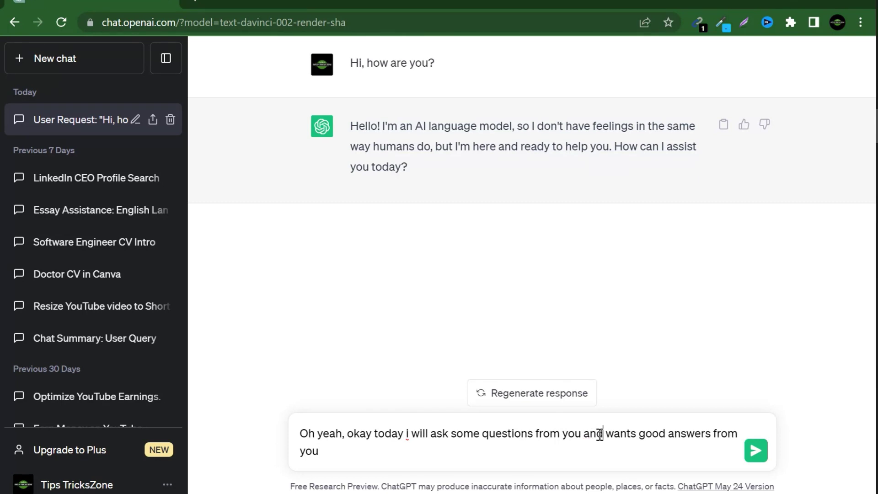
key(Return)
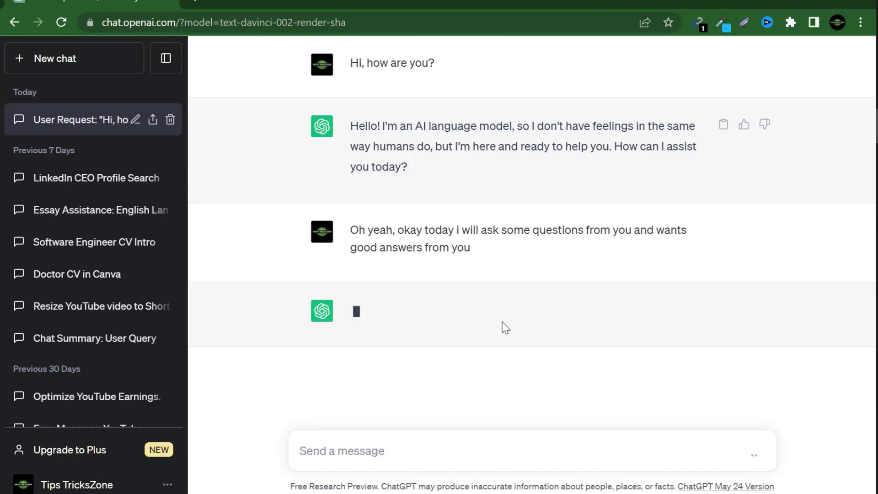
Ask the chatbot "can you tell me today's weather for pakistan country?".
click(405, 448)
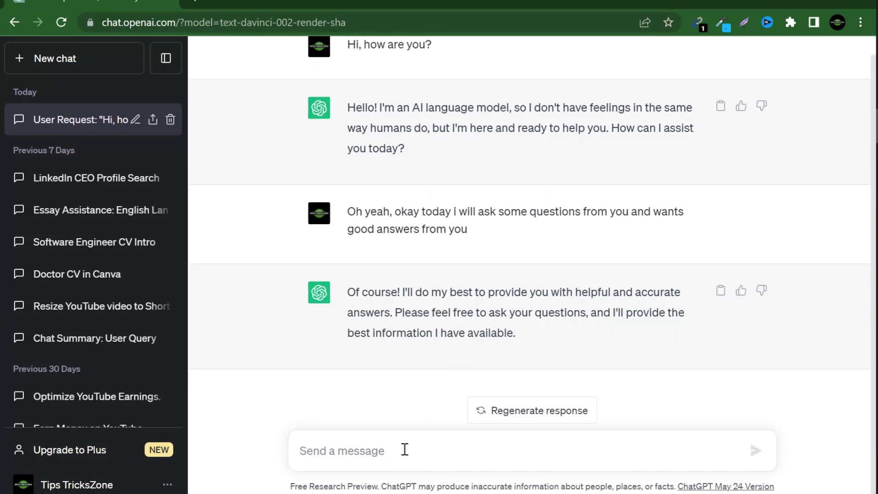
text(can you tel)
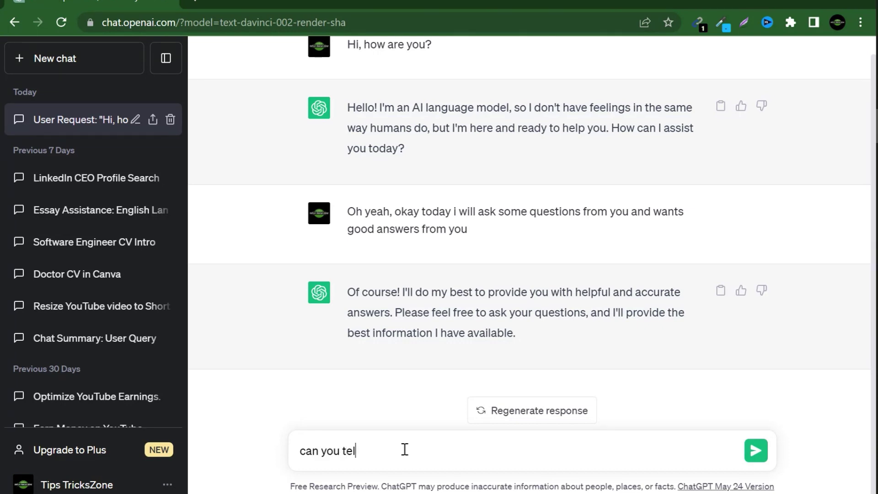
text(l me today's we)
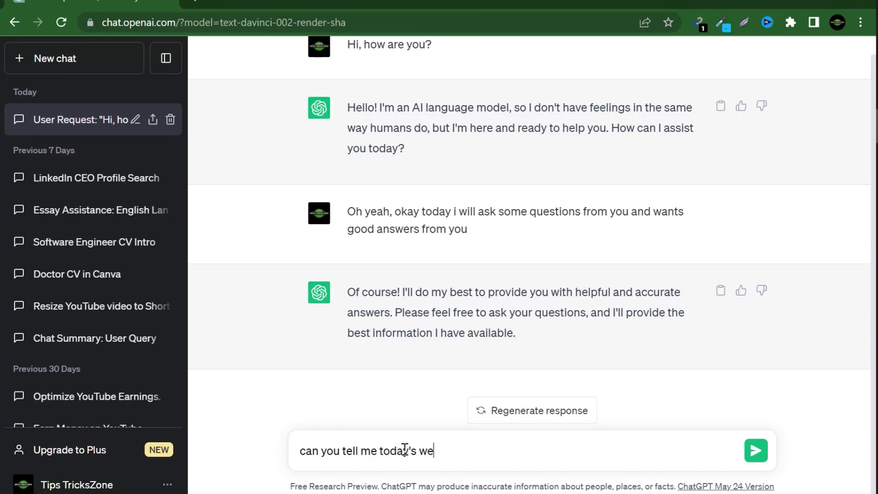
text(ather for pakist)
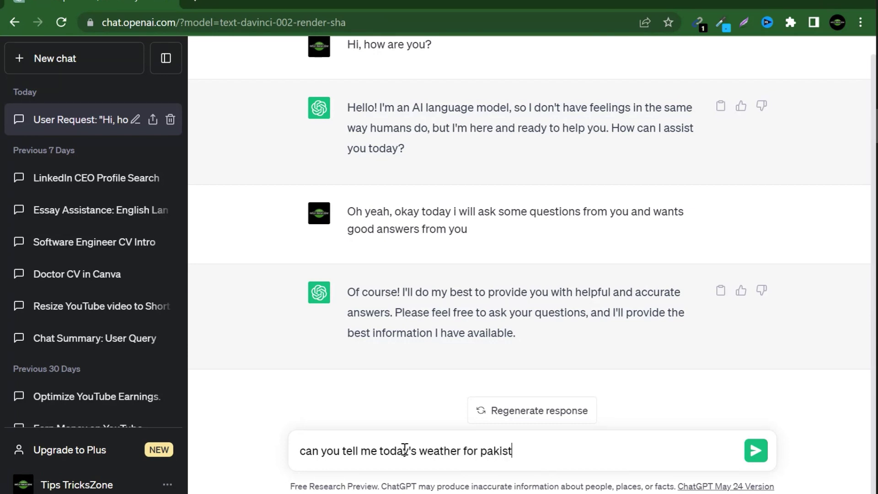
text(an country?)
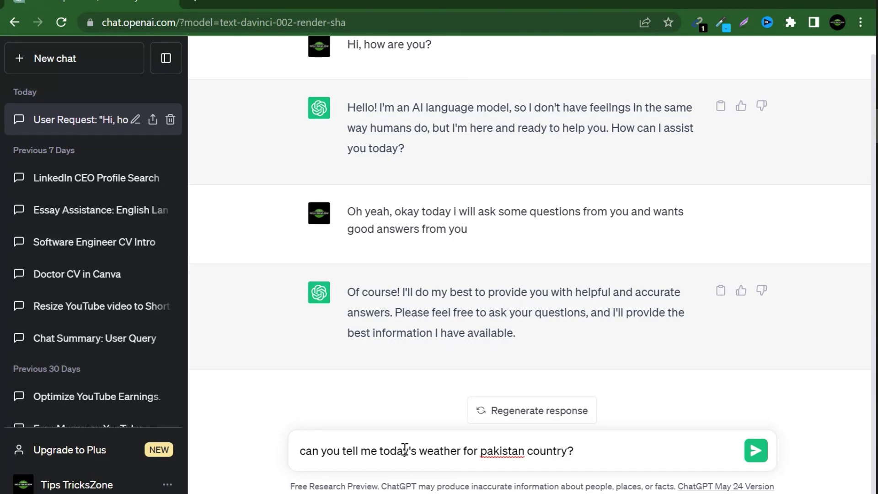
key(Return)
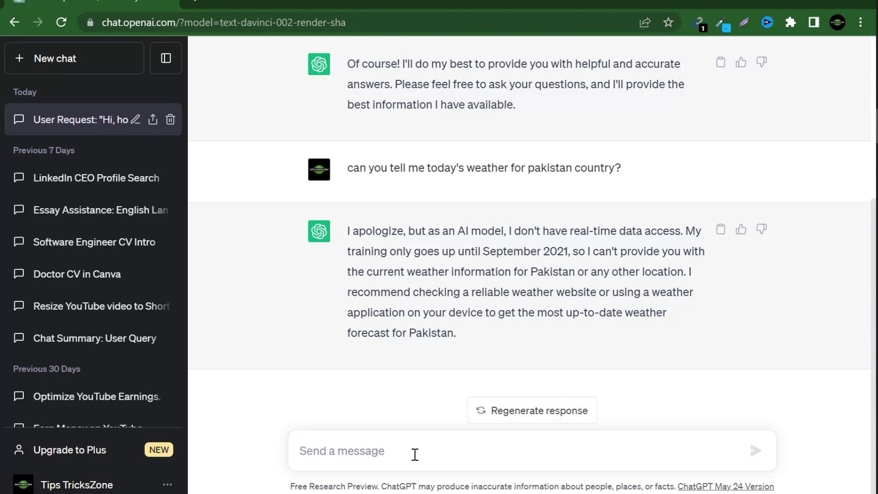
Respond to the weather answer with the message "oh bad , fine".
text(oh bad)
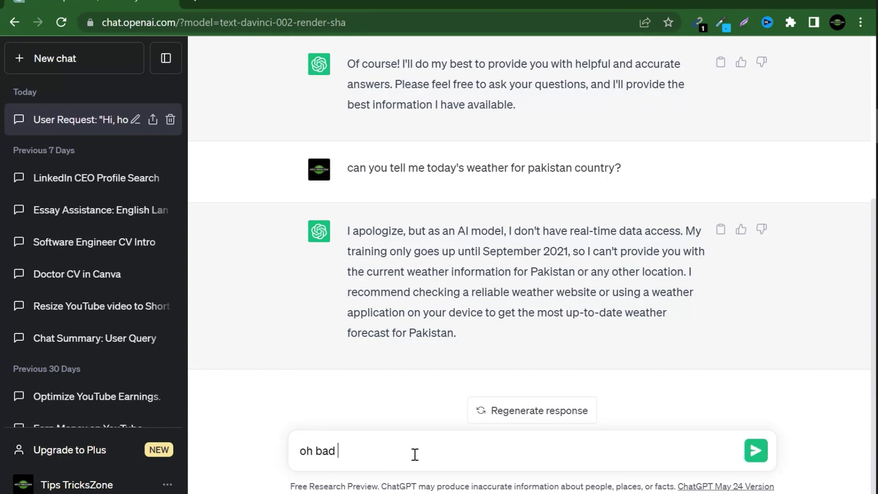
text( , fine)
key(Return)
Ask "what is the current population of pakistan?" and highlight the population figure in the answer.
text(w)
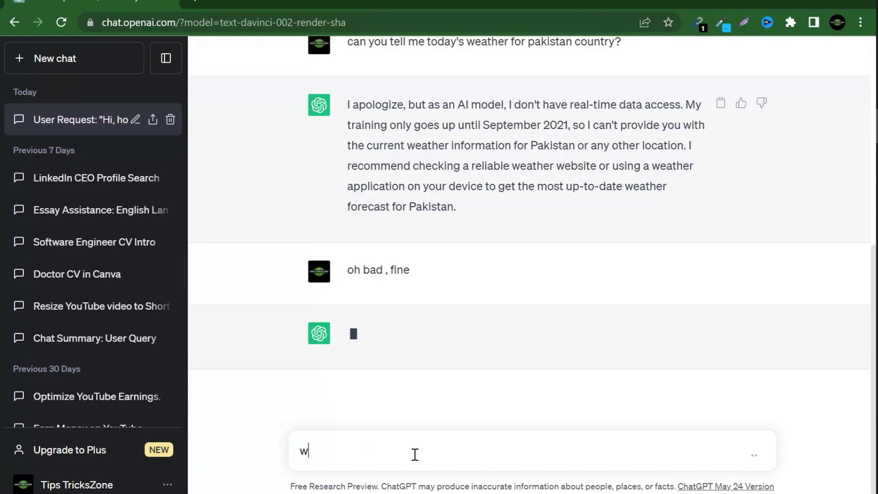
text(hat is )
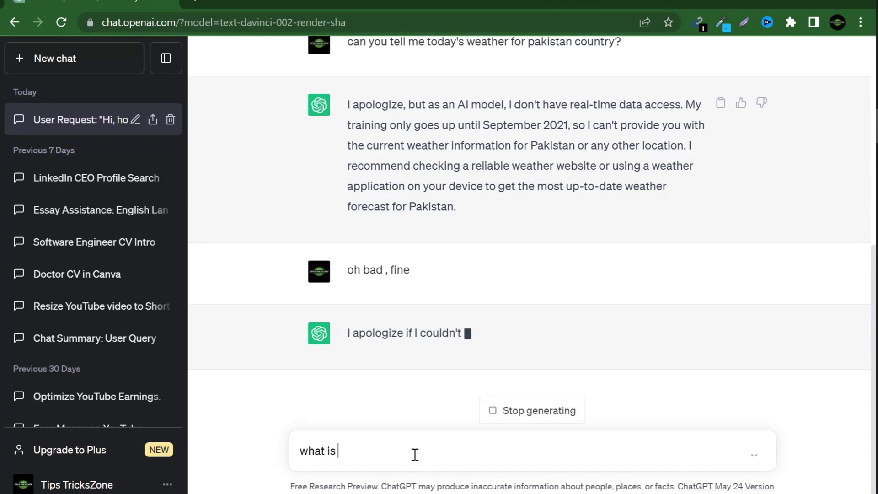
text(the curren)
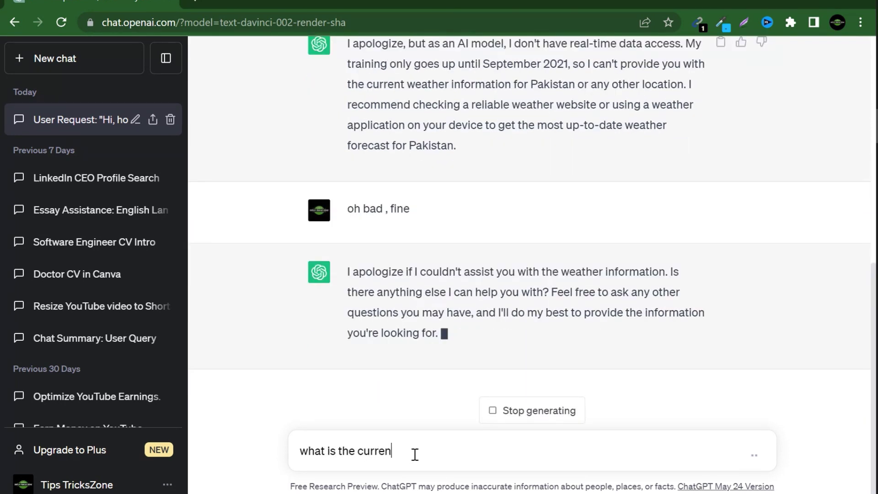
text(t population o)
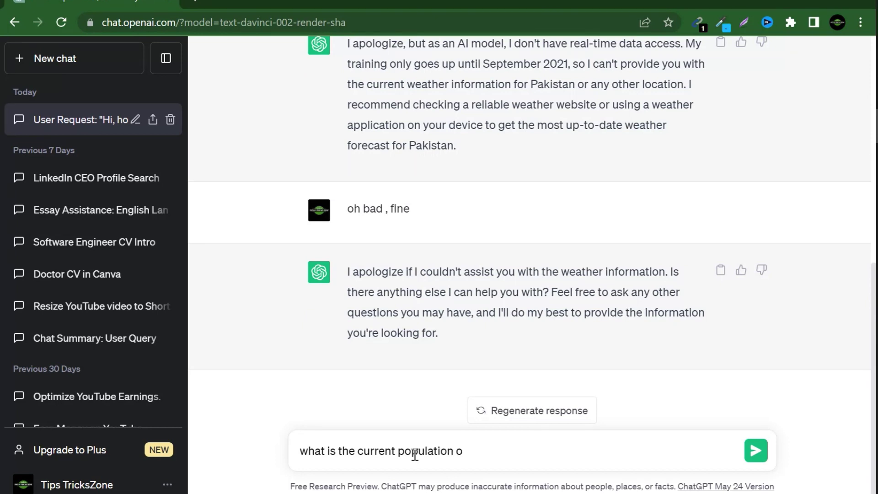
text(f pakistan?)
key(Return)
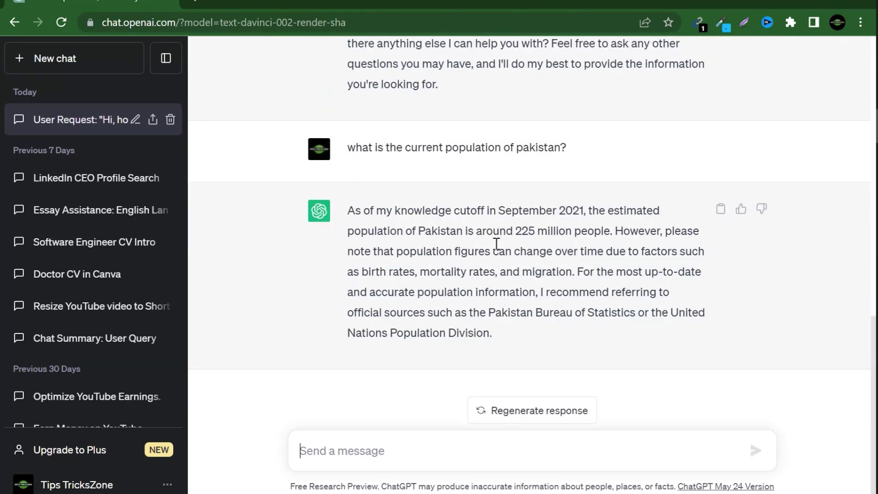
drag(514, 231, 608, 233)
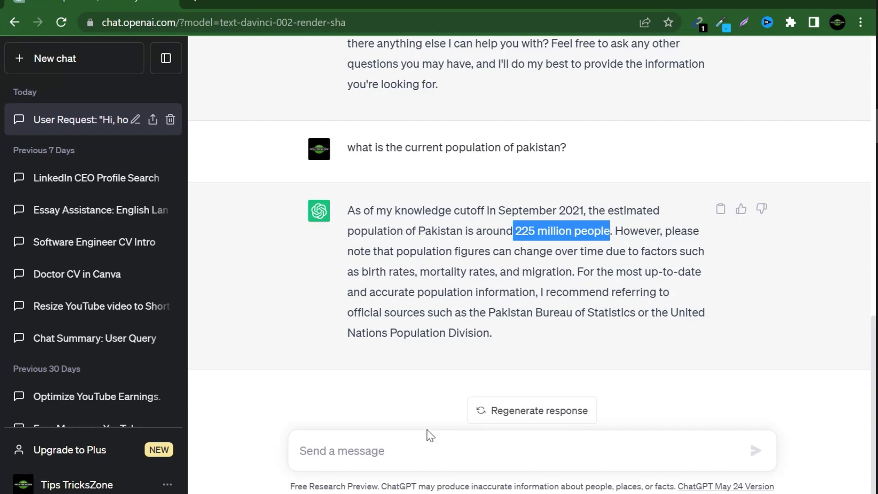
Send the request "give me names of best places in karachi?".
click(392, 450)
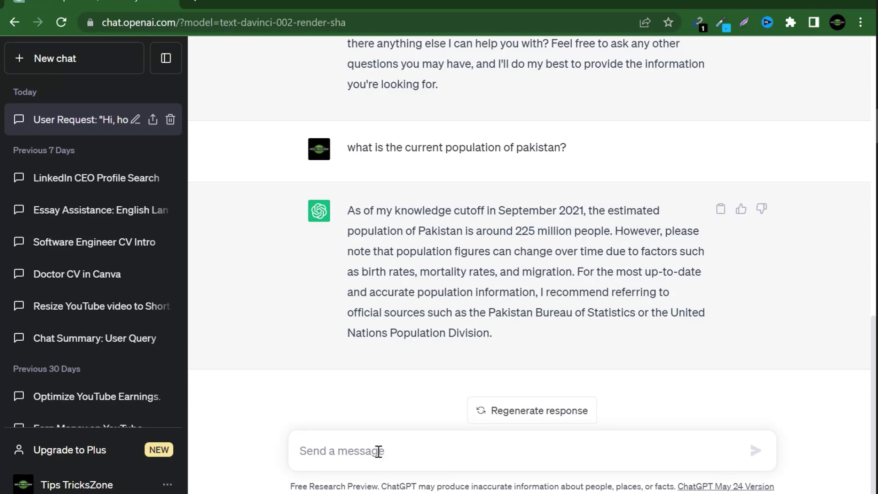
text(gi)
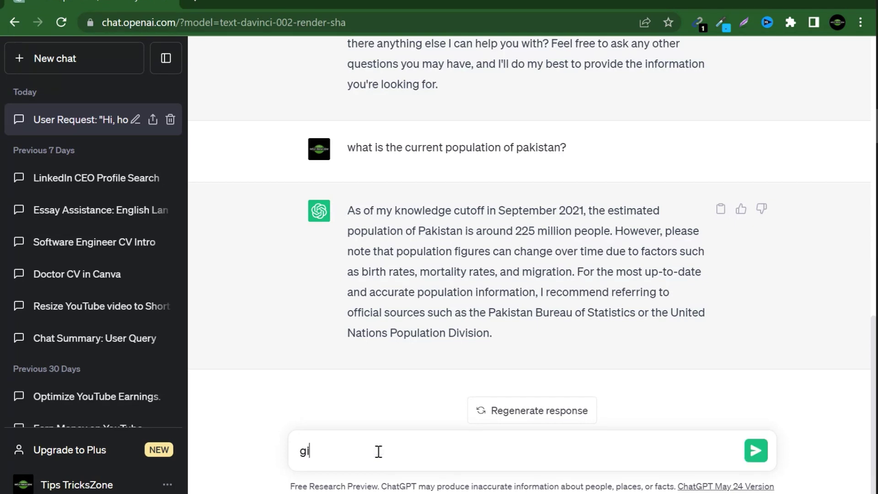
text(ve me name)
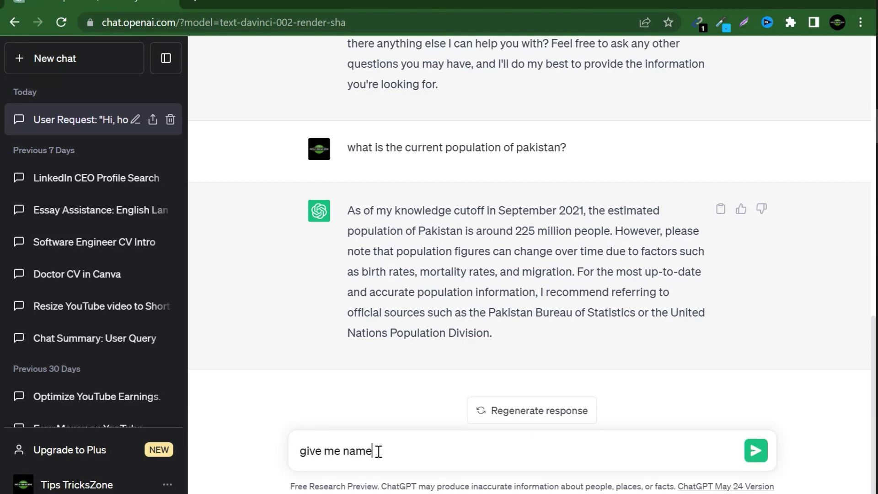
text(s of best places in )
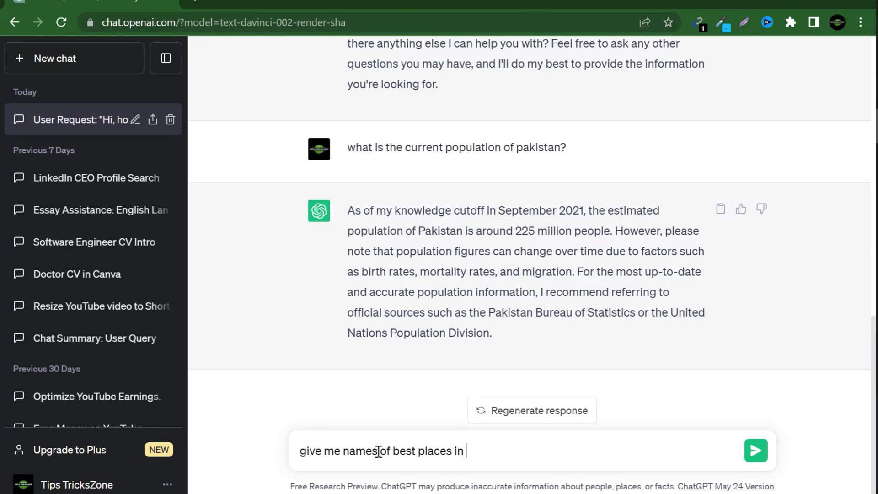
text(karachi?)
key(Return)
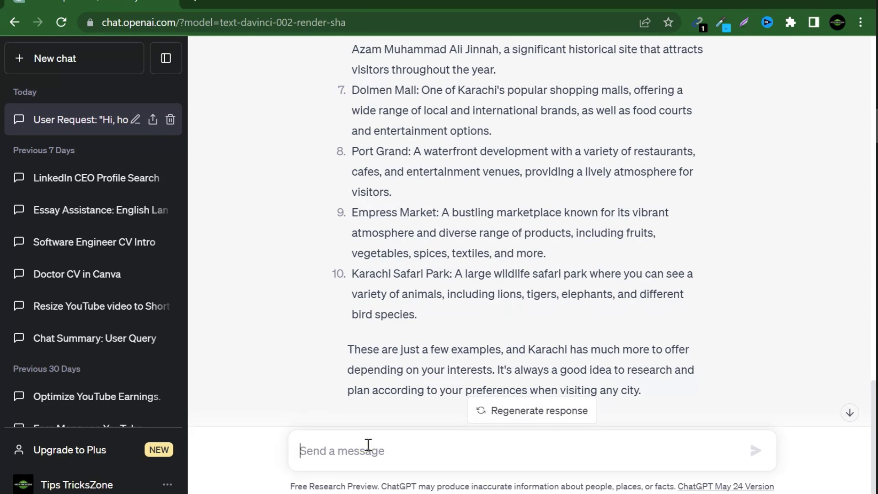
Send a follow-up message asking the chatbot to also give the best places of Islamabad.
text(also giv)
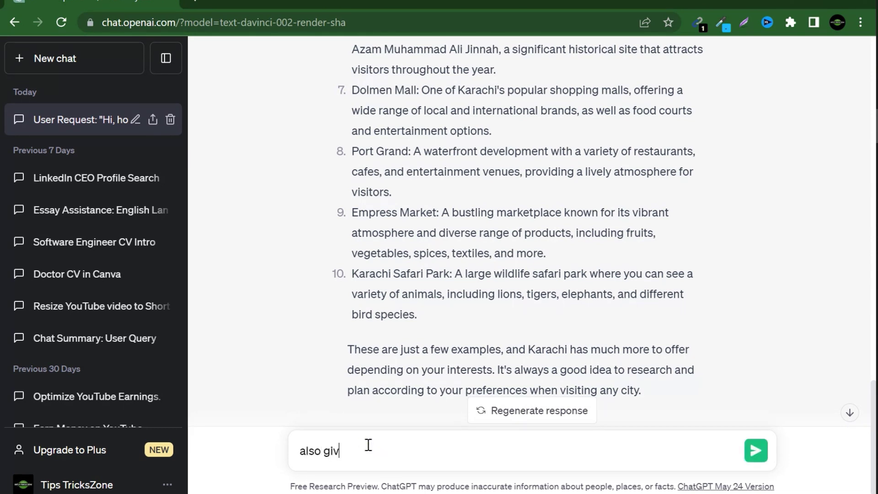
text(e me best places of islamabd)
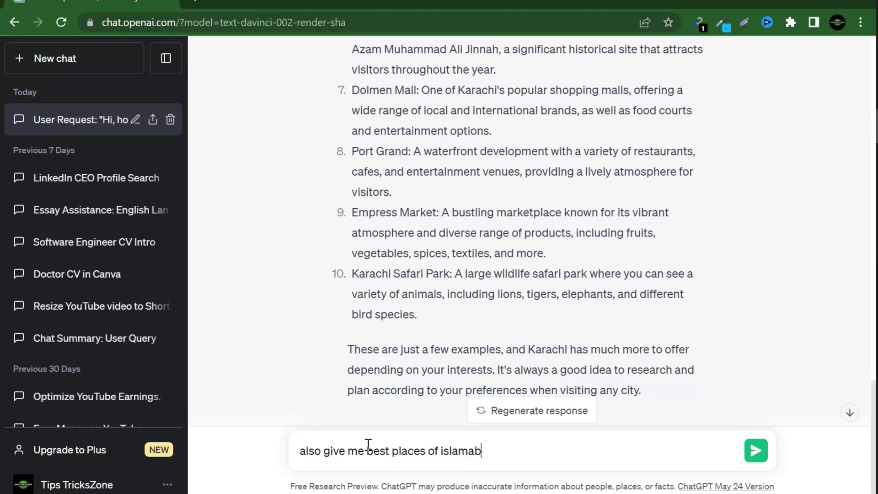
key(Return)
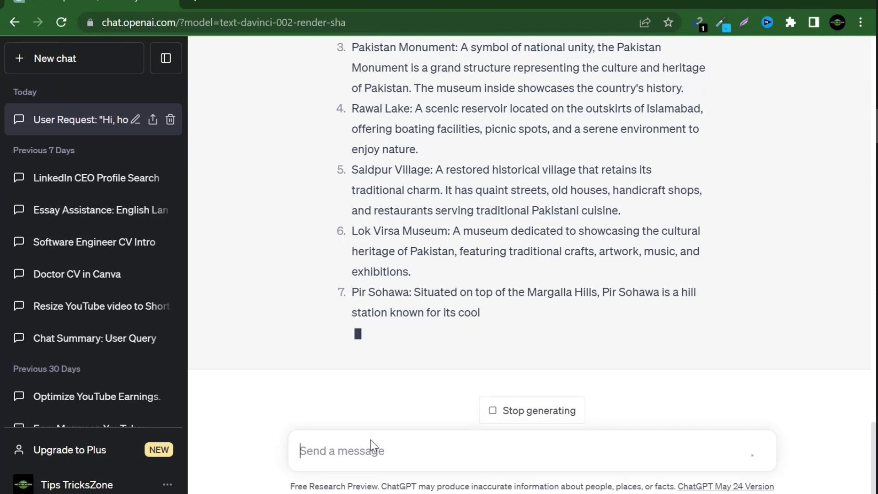
Stop and regenerate the Islamabad answer, then dismiss the request to rate the new response.
click(533, 410)
click(524, 410)
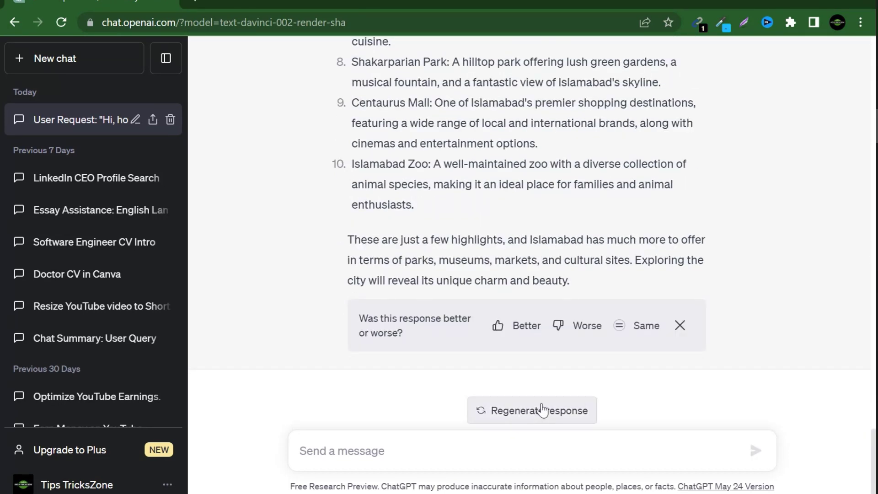
click(680, 325)
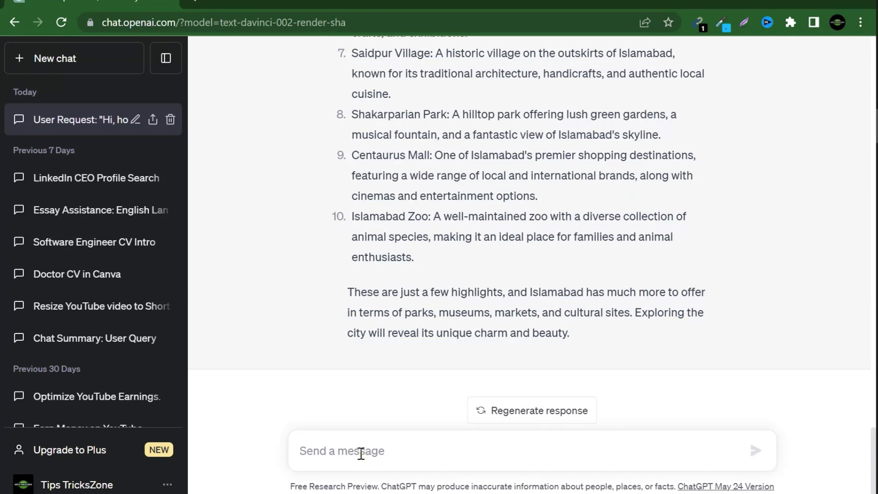
Send the message "ok perfect , give me best place of lahore" and look over the answer.
click(361, 453)
text(ok p)
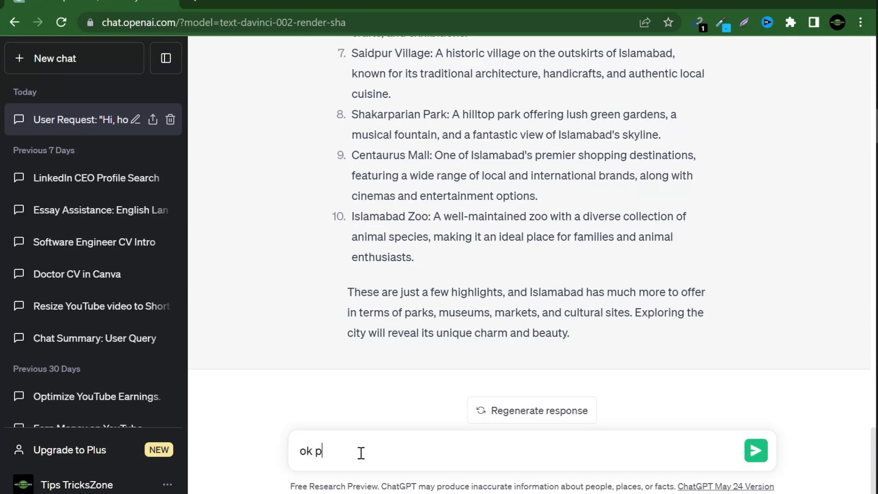
text(erfect , give me best)
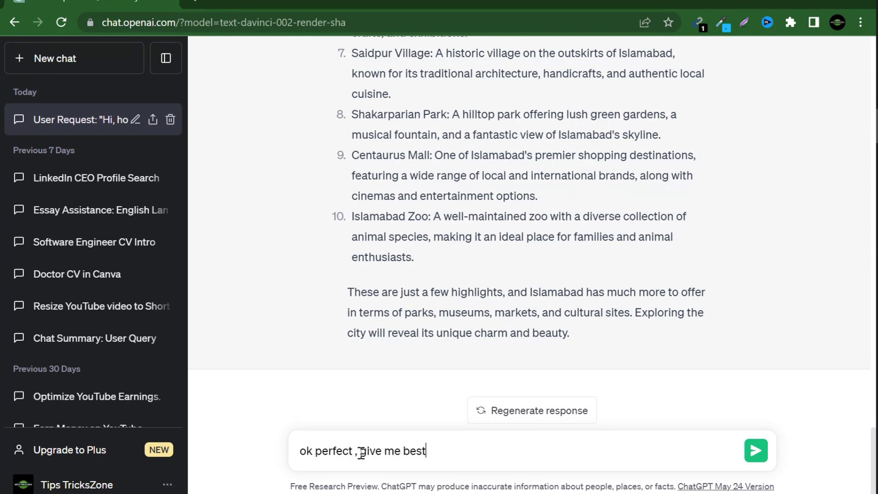
text( place of lahore)
key(Return)
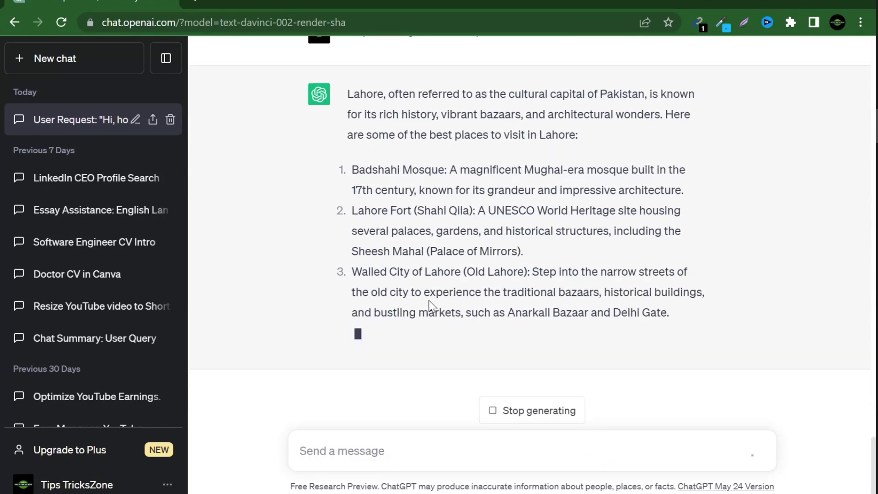
scroll(428, 298, up, 1)
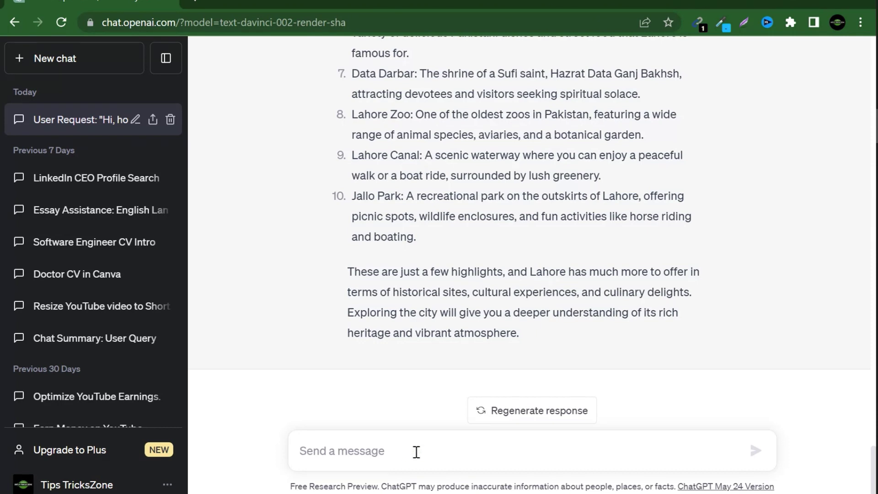
Ask "oh ok , how many hours it would take me to travel karachi from lahore by car or bus" and read through the answer.
text(oh)
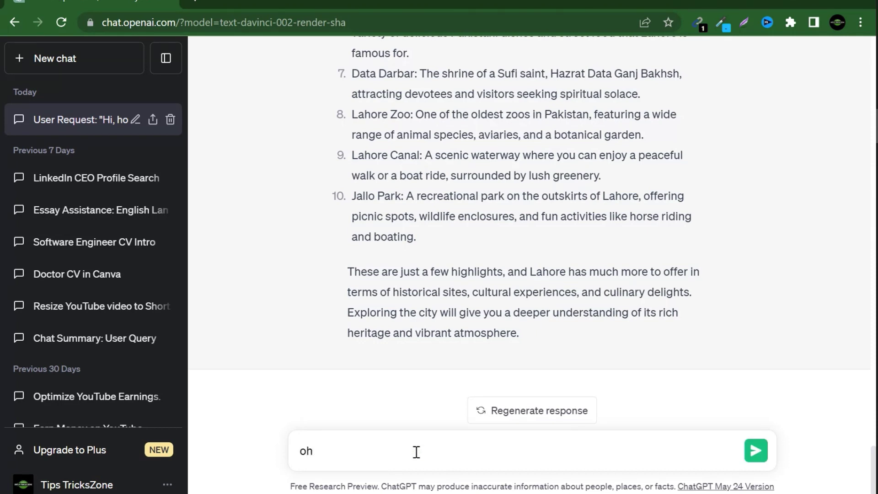
text( ok)
key(BackSpace)
text(how ,many h)
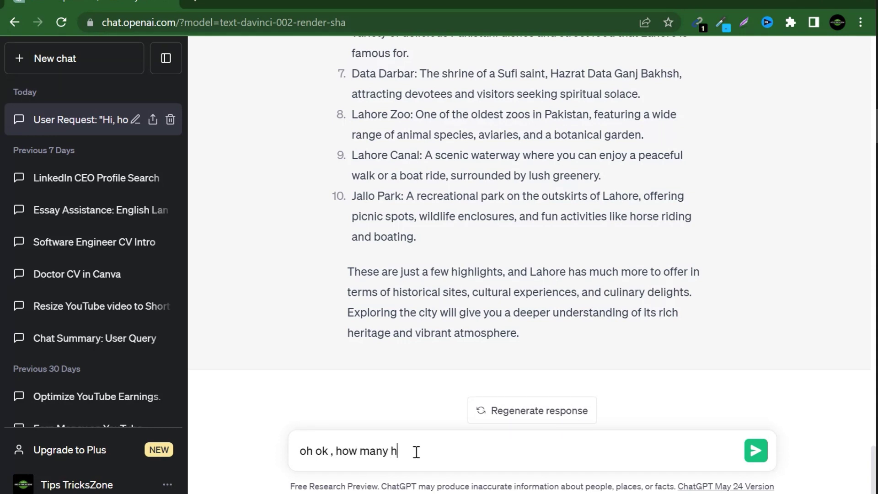
text(ours it would take me)
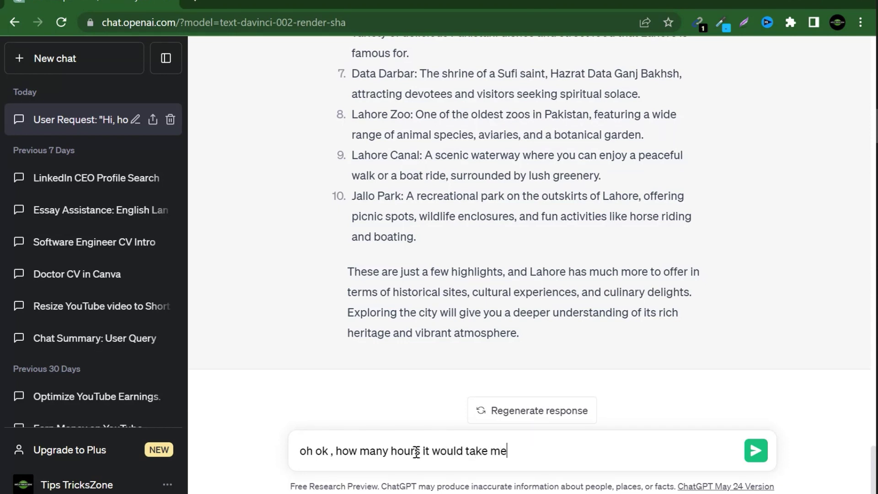
text( to travel karachi)
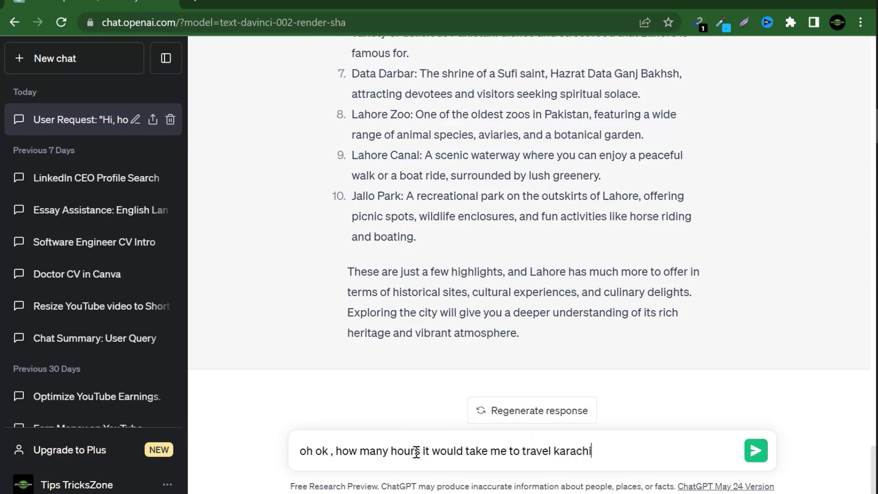
text( from lahore )
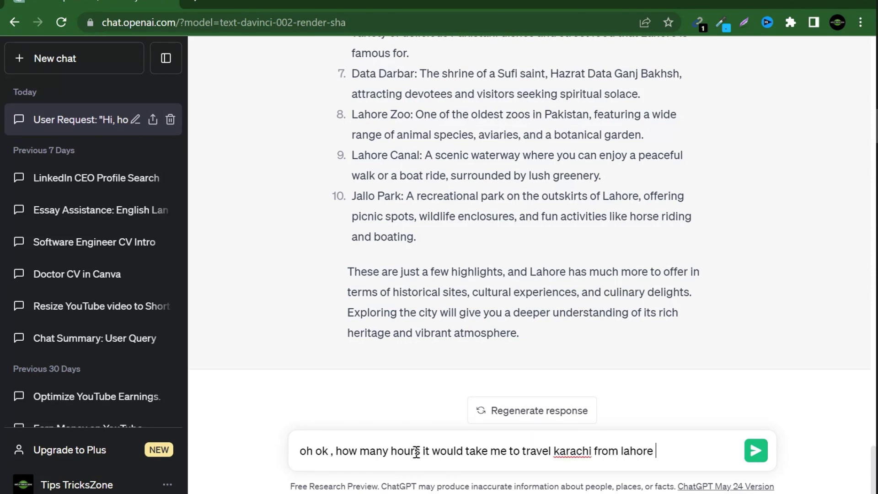
text(by car or cusbus)
key(Return)
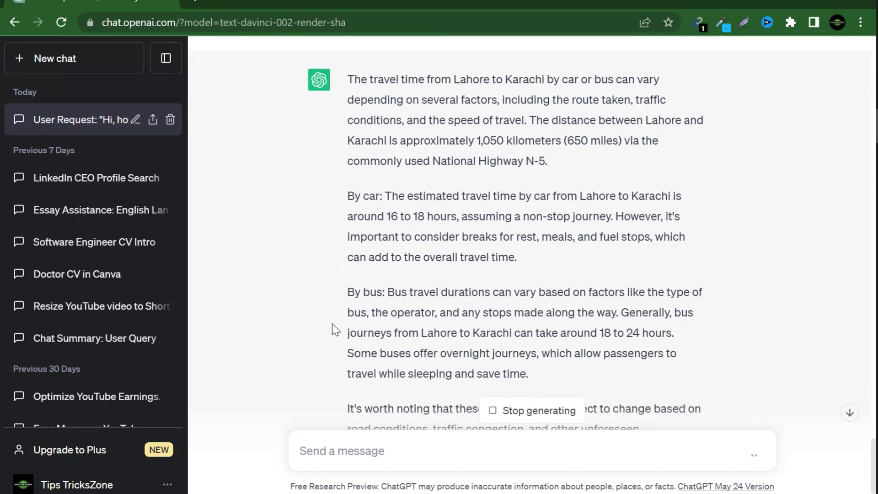
scroll(344, 287, down, 2)
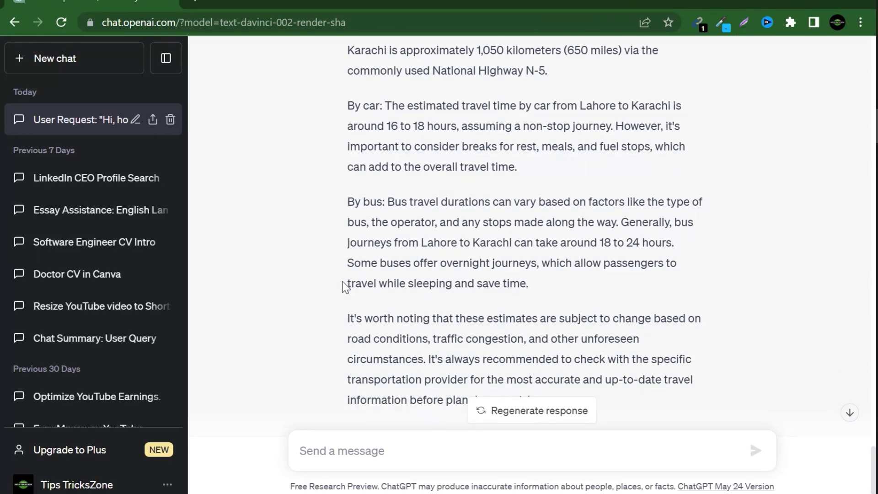
scroll(343, 287, down, 2)
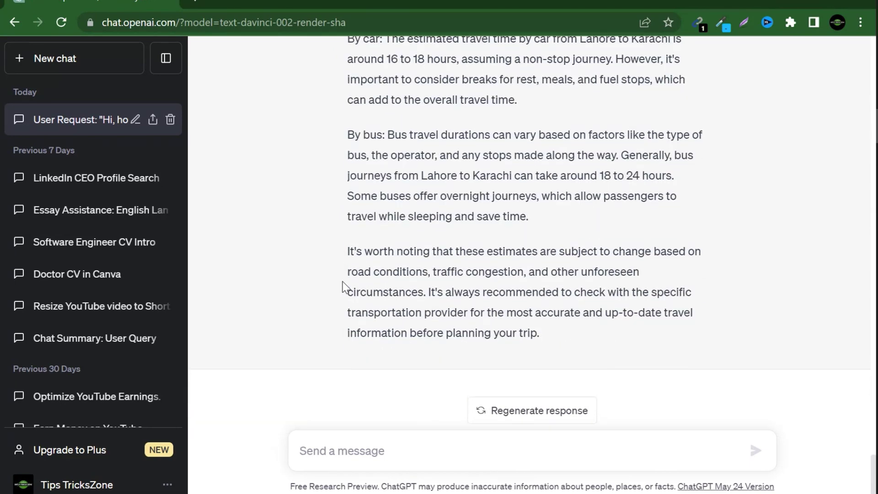
Send the follow-up question "ok if i go with train then?" about the Lahore to Karachi trip.
click(417, 442)
text(ok if i)
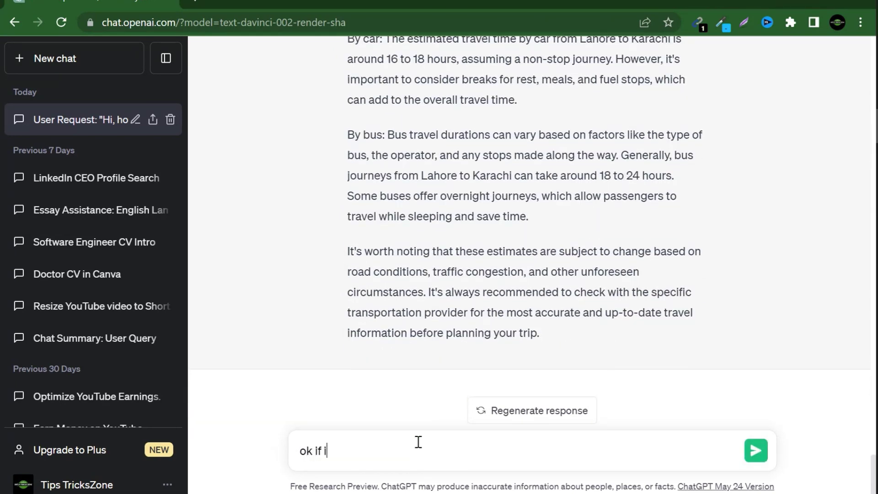
text( go with train then?)
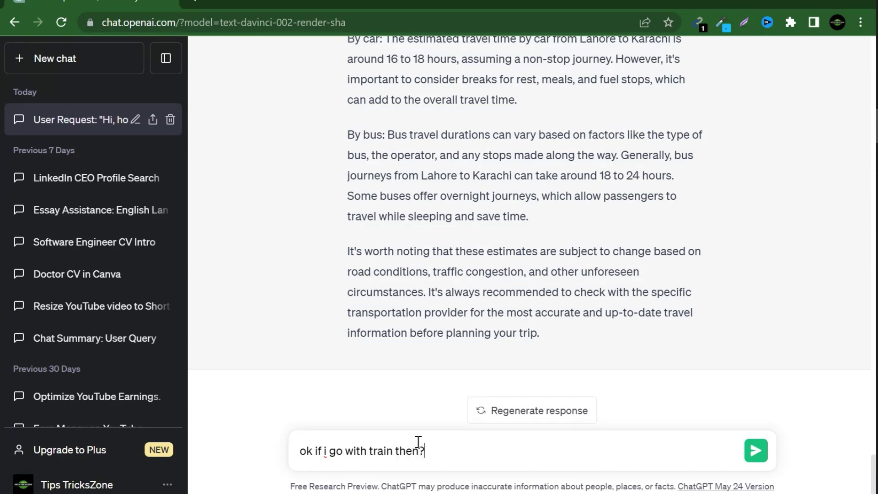
key(Return)
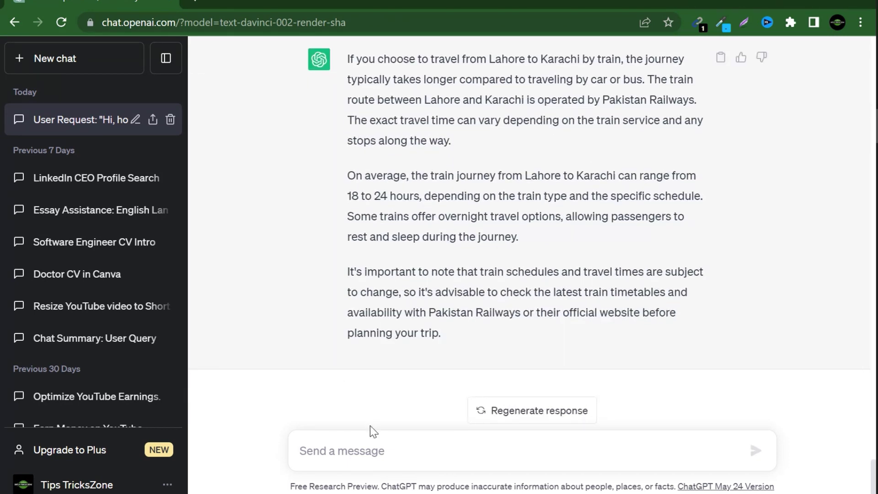
Send the follow-up question "ok if i go with plane then?" about the same trip.
click(370, 440)
text(ok i)
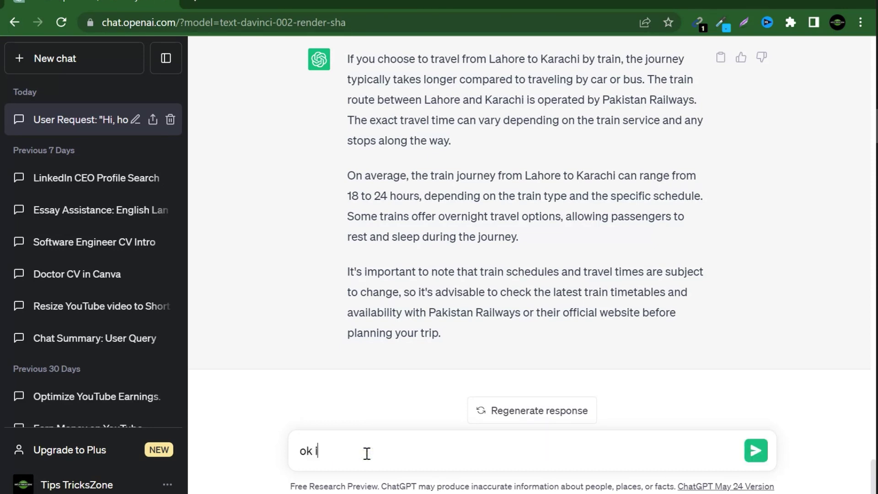
text(f i go with plane then?)
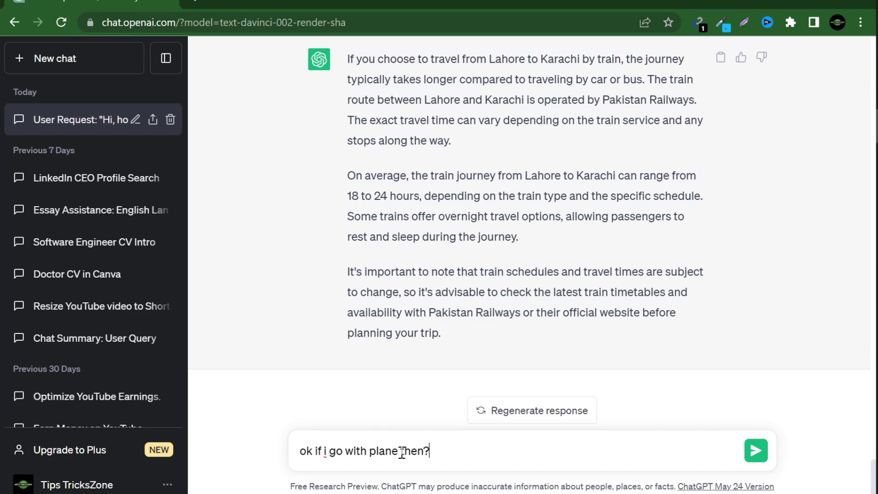
key(Return)
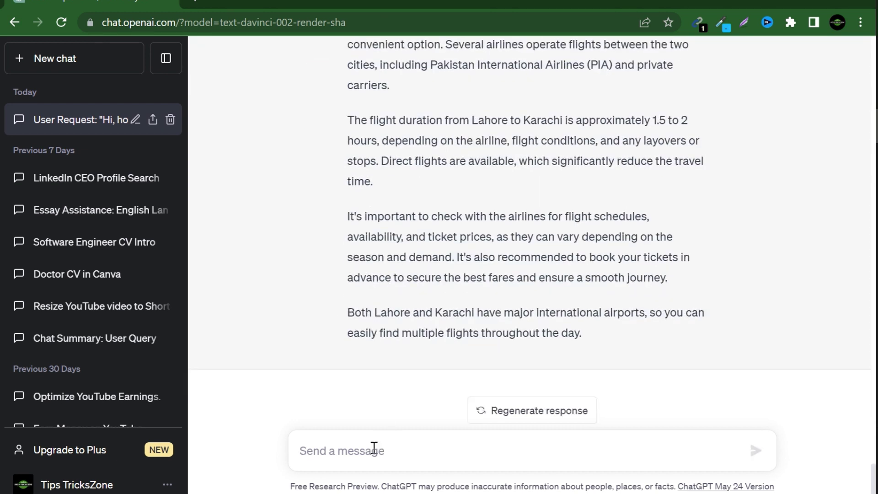
Ask the chatbot "can you give estimated ticket price for single person by plane?".
text(can you gi)
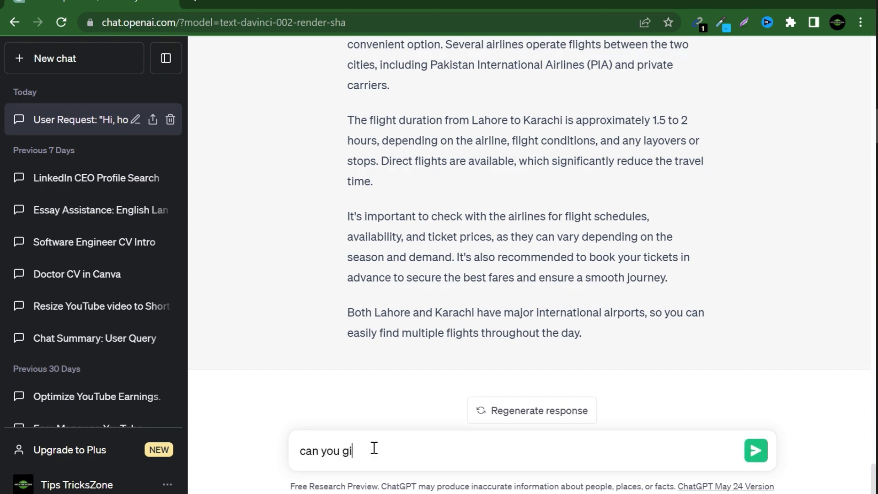
text(ve estimated ticket pri)
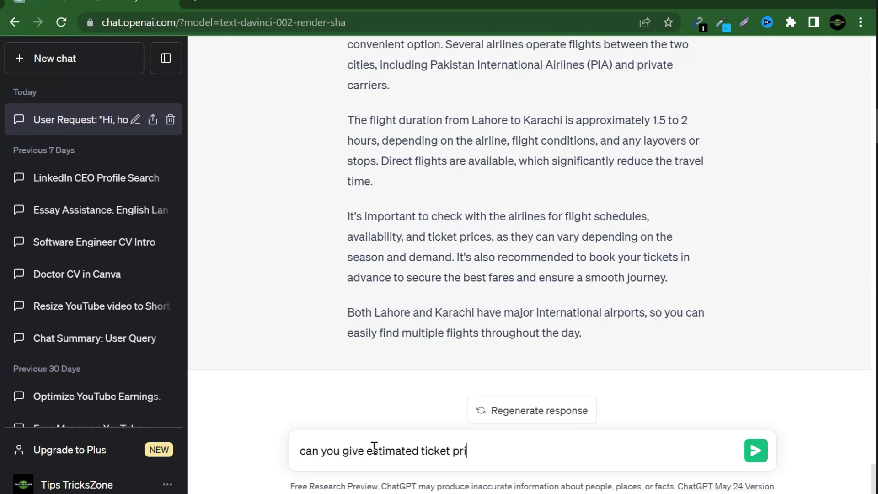
text(ce for sin)
text(gle)
text(gle pers)
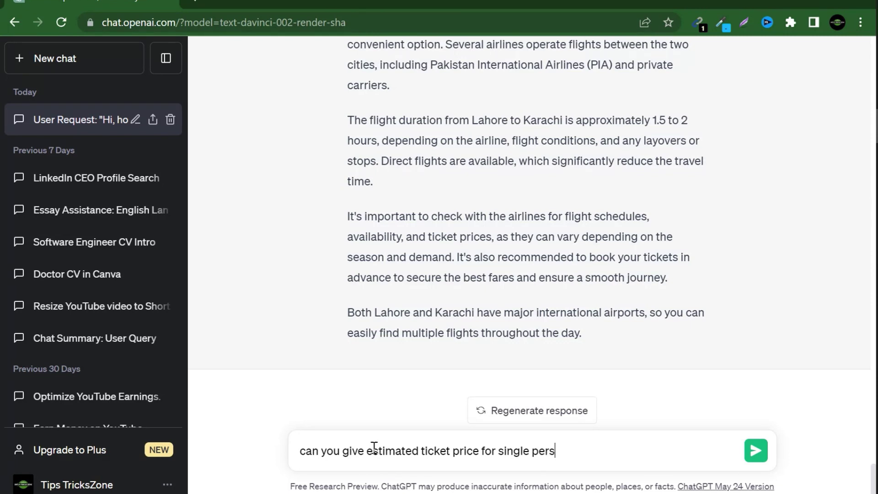
text(on by plane?)
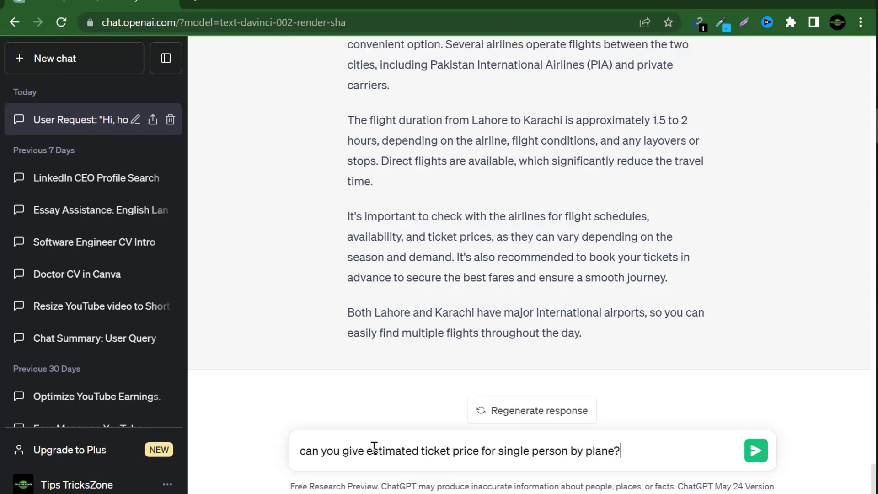
key(Return)
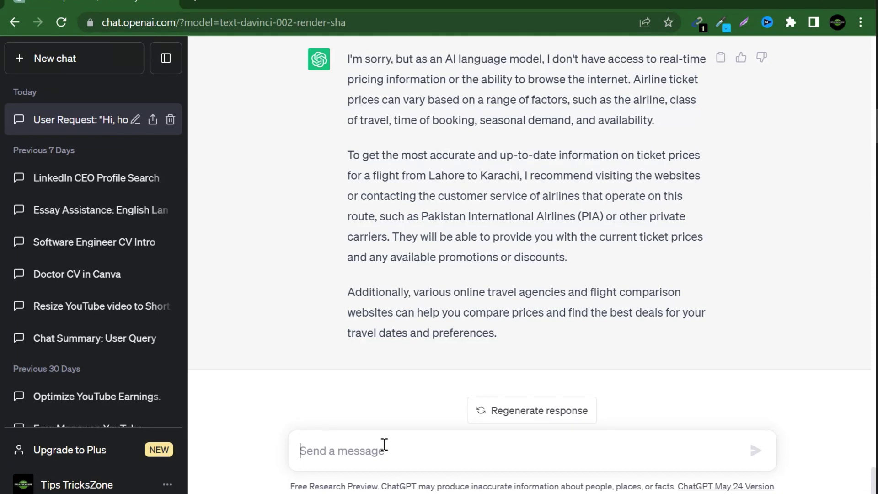
Ask "can you suggest me some websites where i can get such information or any youtube video url?" and review the suggested sites.
text(can )
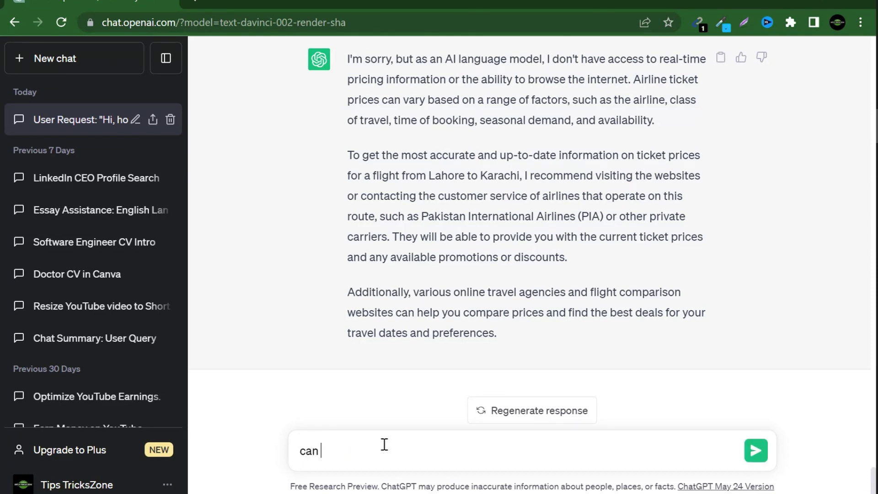
text(you suggest me som)
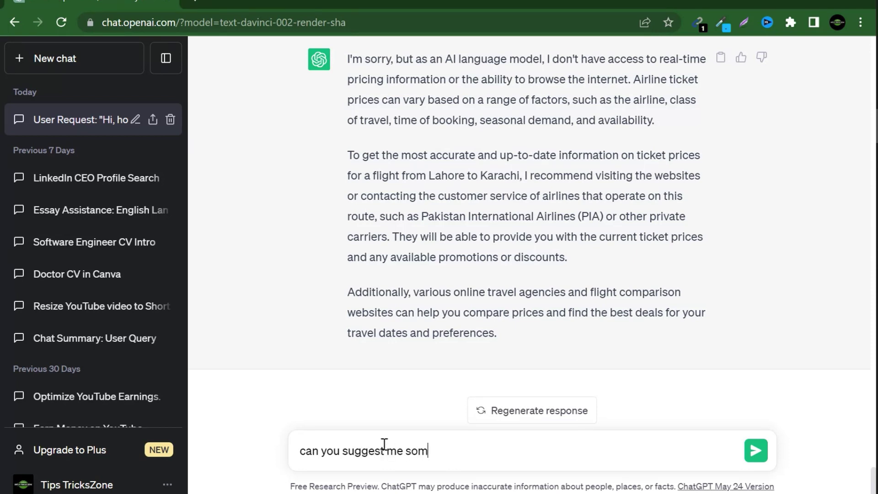
text(e websites )
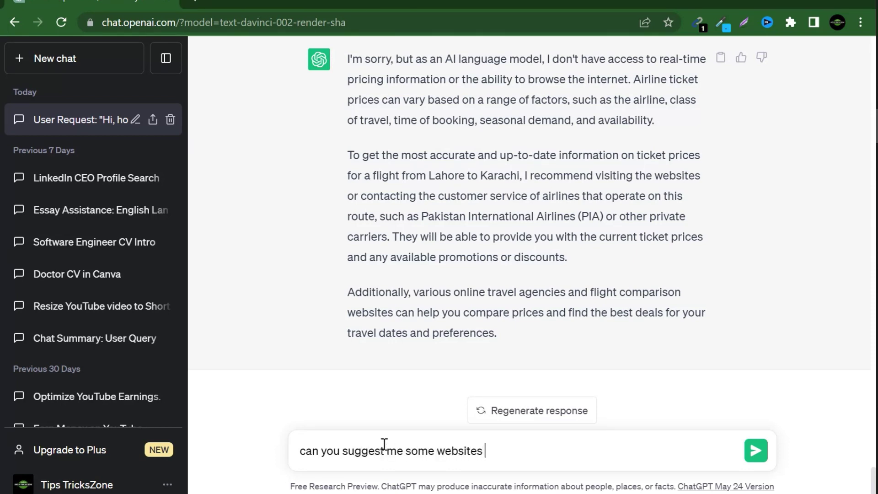
text(where i can get s)
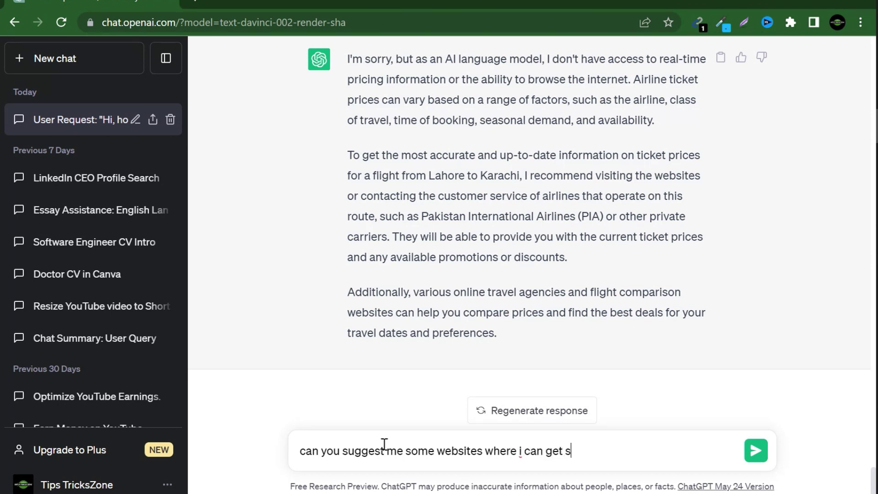
text(uch informat)
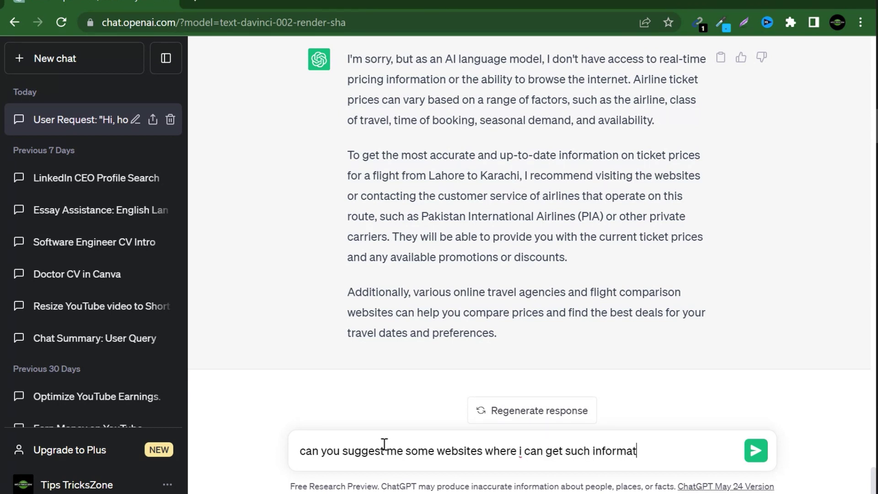
text(ion or any youtube vudeo)
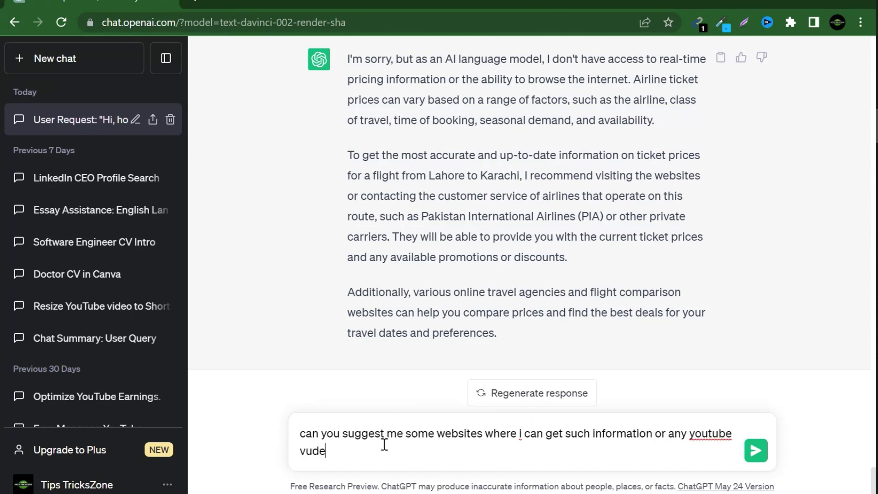
key(BackSpace)
text(ideo url?)
key(Return)
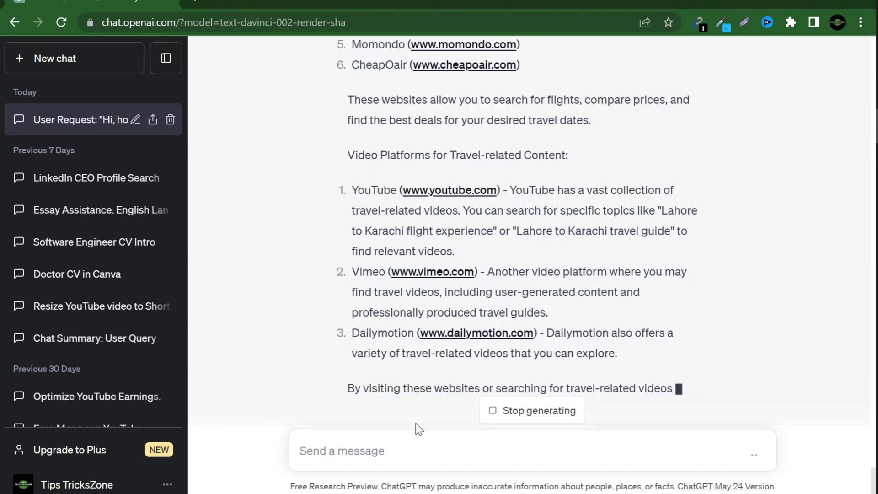
scroll(347, 320, up, 4)
scroll(347, 320, up, 3)
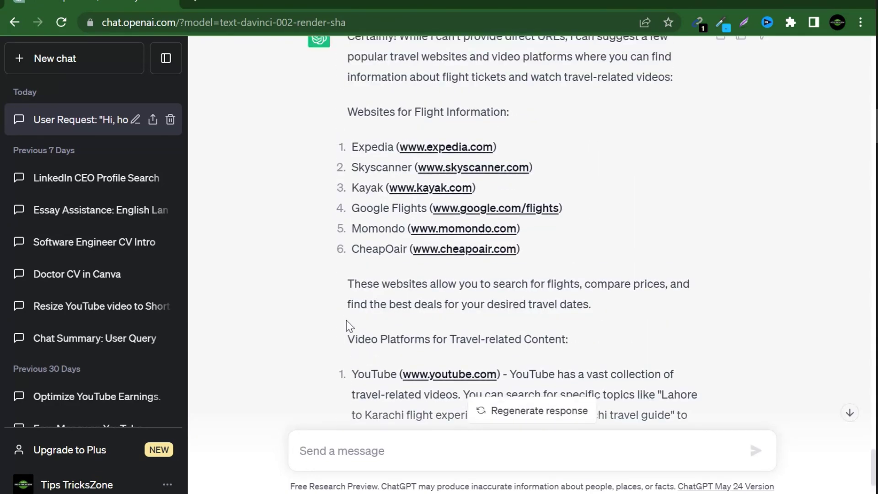
scroll(347, 320, down, 5)
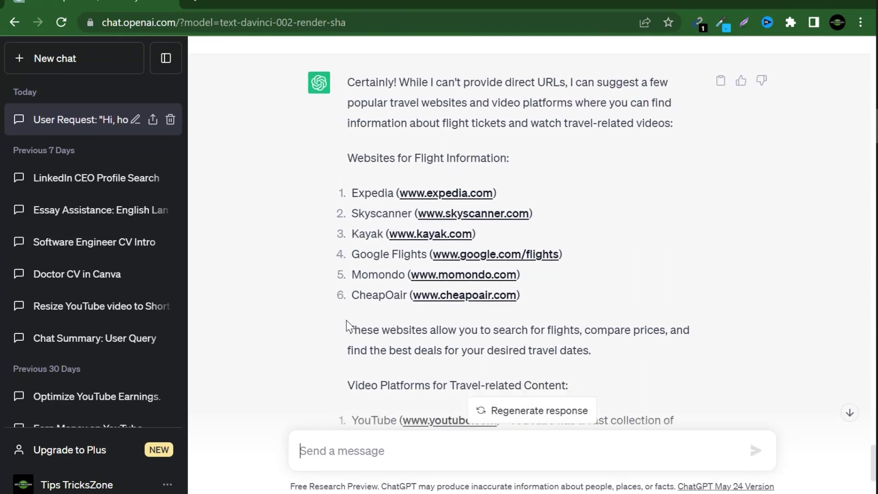
scroll(346, 320, down, 3)
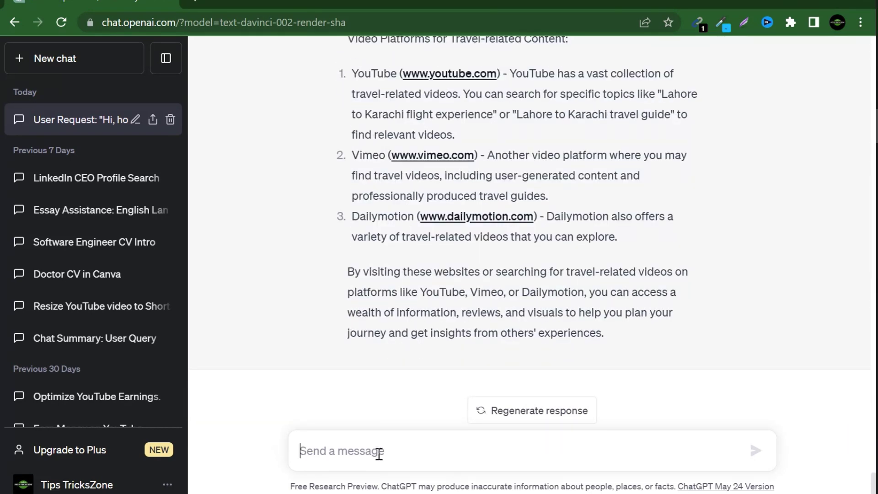
Send the question "ok perfect , what is the date today?" in the current chat.
text(ok perfec)
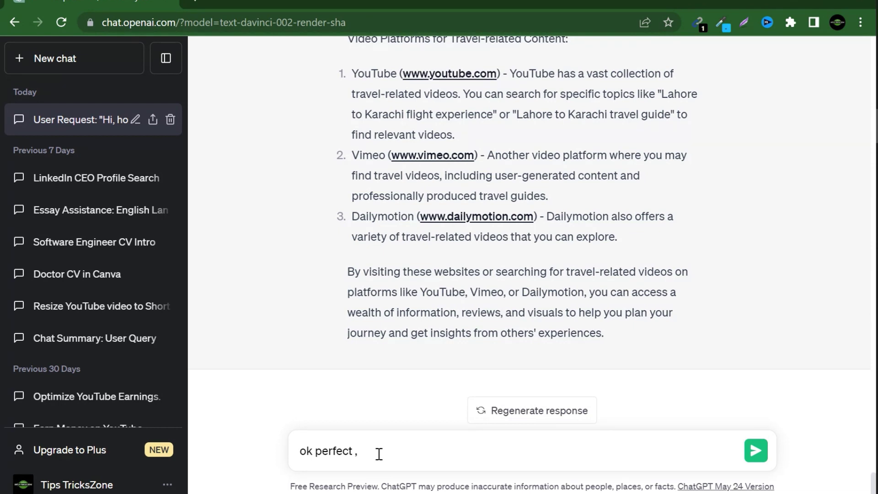
text(t , what is the date today)
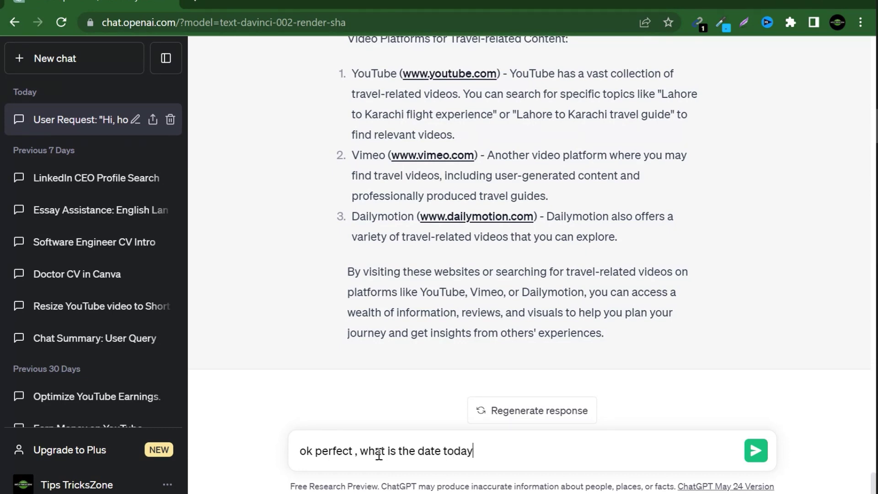
text(?)
key(Return)
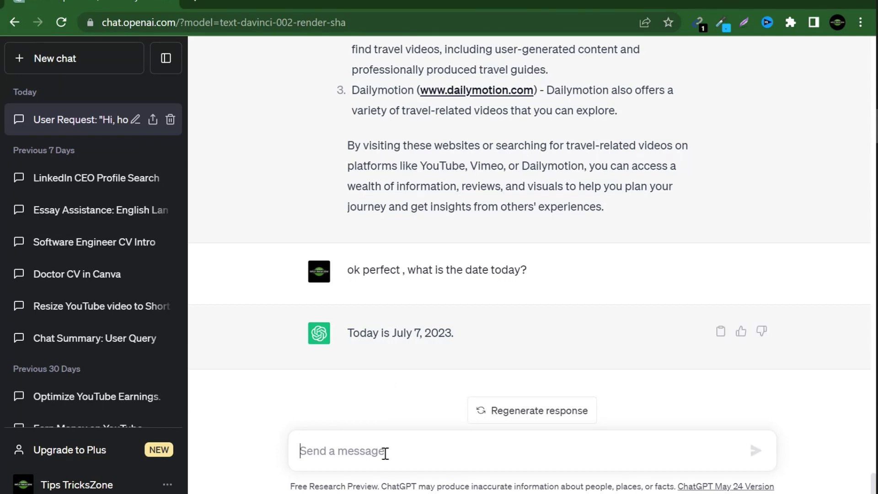
Ask the chatbot "can you tell me the date of eid ul fitr 2024".
text(c)
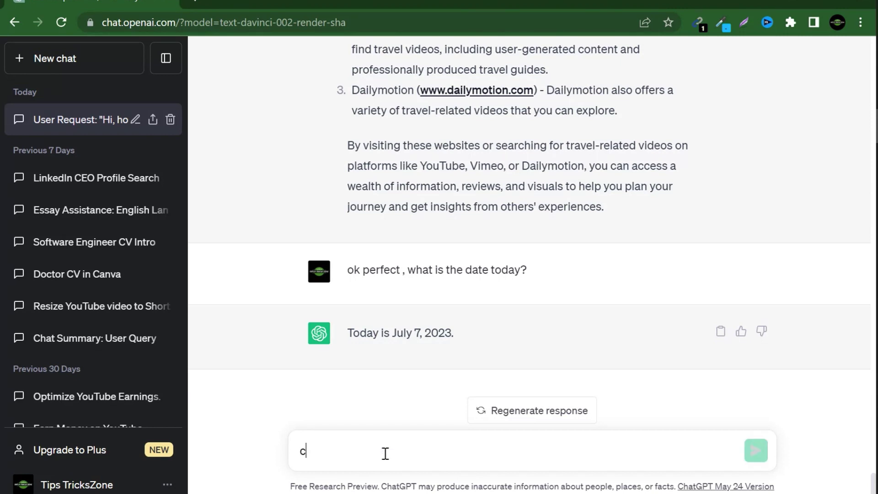
text(an you tell me )
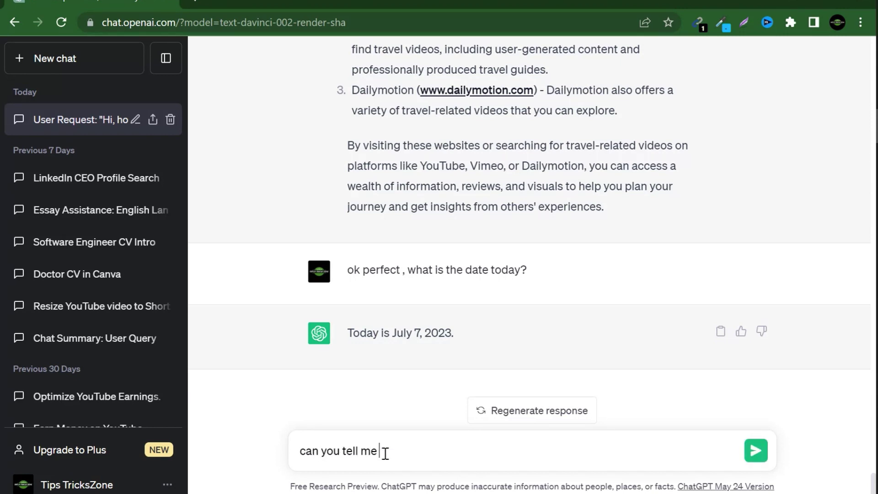
text(the date of eid ul fite)
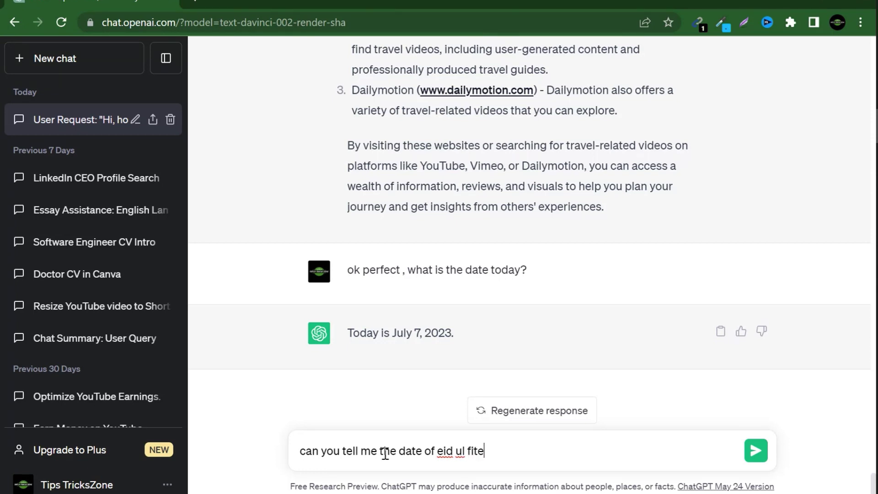
key(BackSpace)
text(r 2023)
key(BackSpace)
text(4)
key(Return)
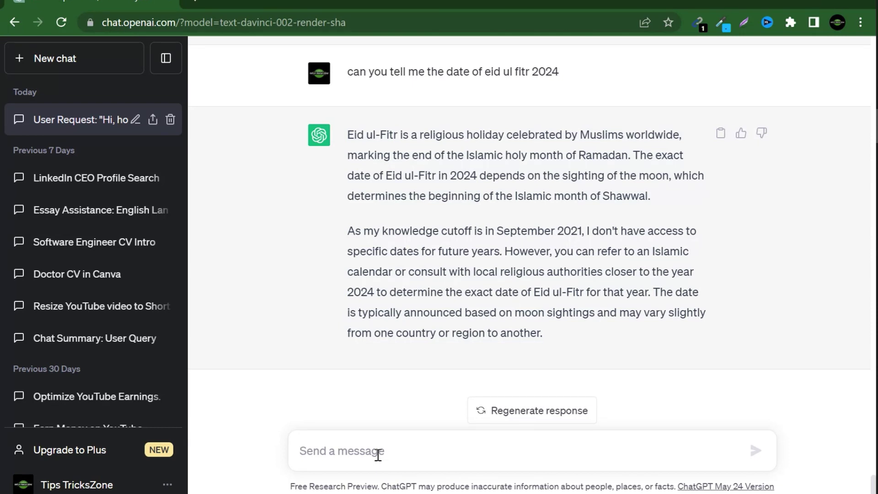
Send "alright , i want to take some suggestion from you regarding my studies , currently i am learning information technology , what you suggest me to do next?".
text(alright ,)
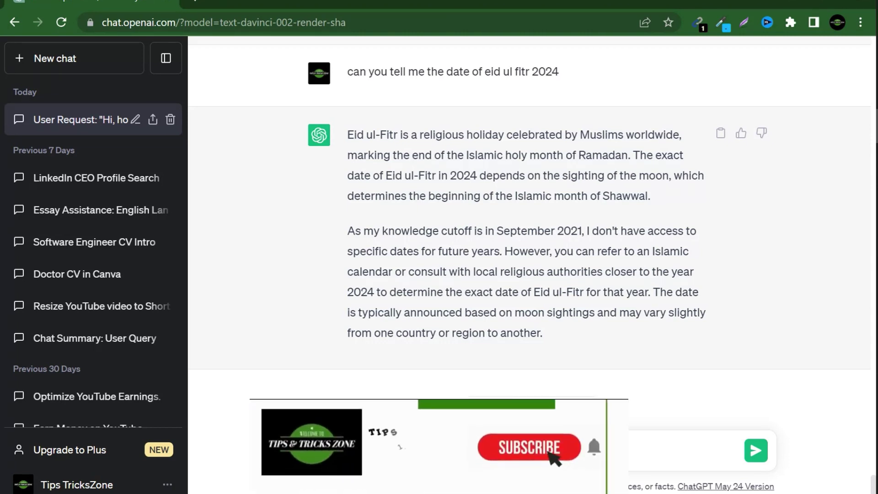
text(i want to )
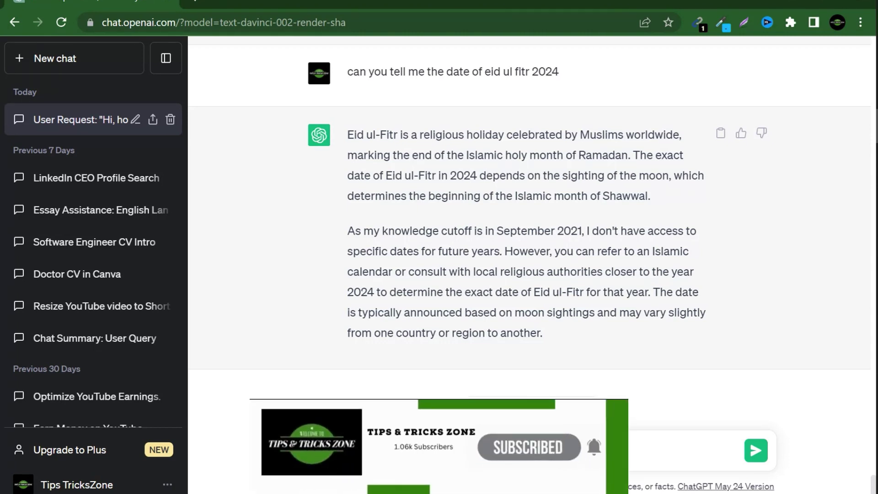
text(tak)
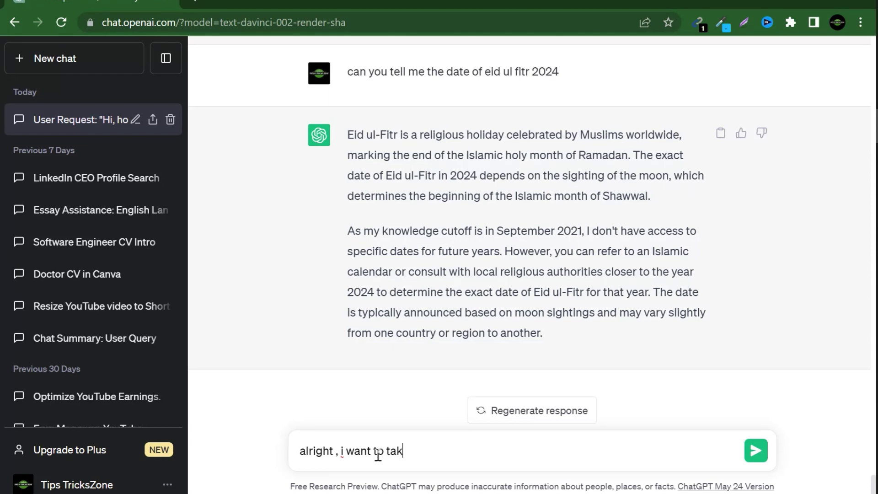
text(e some suggestion from)
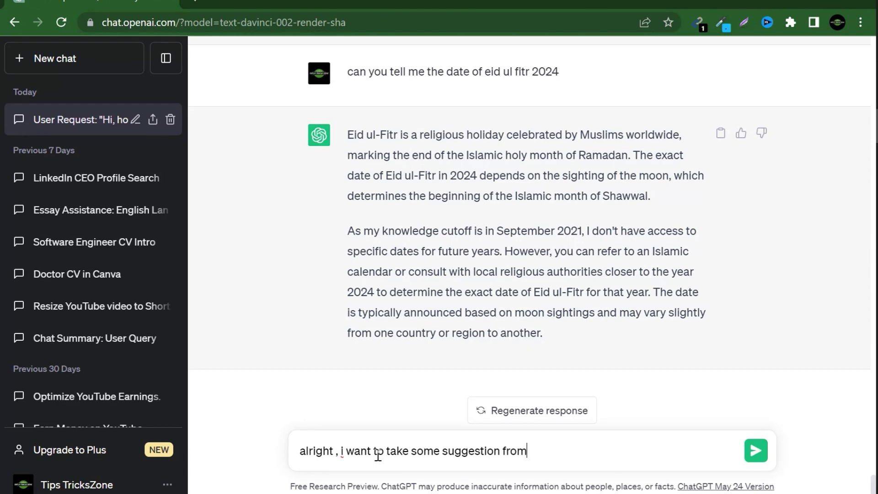
text( you regard)
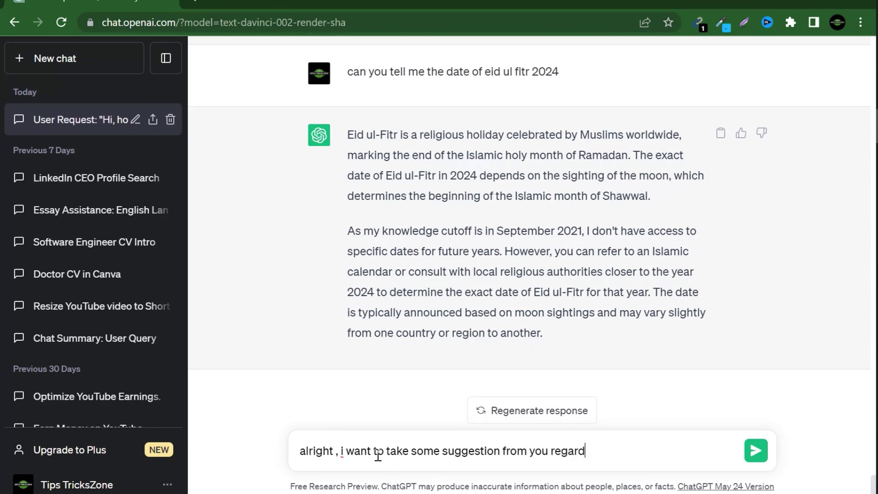
text(ing my studi)
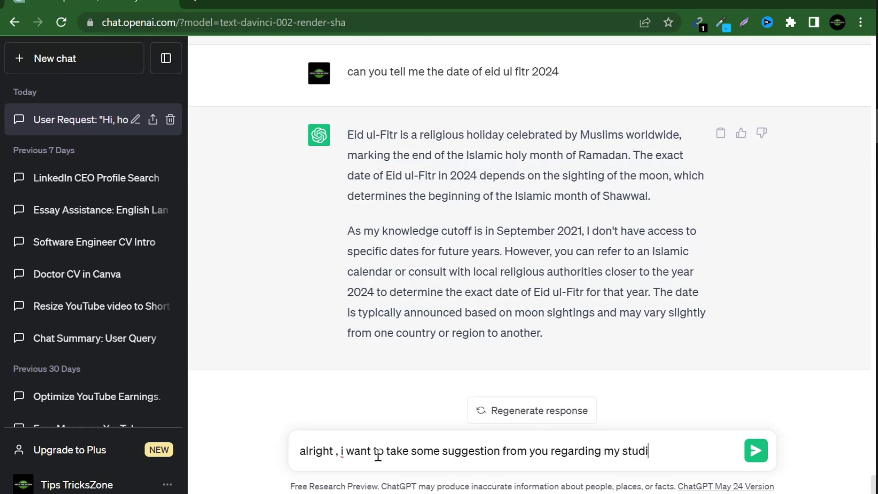
text(es , currently )
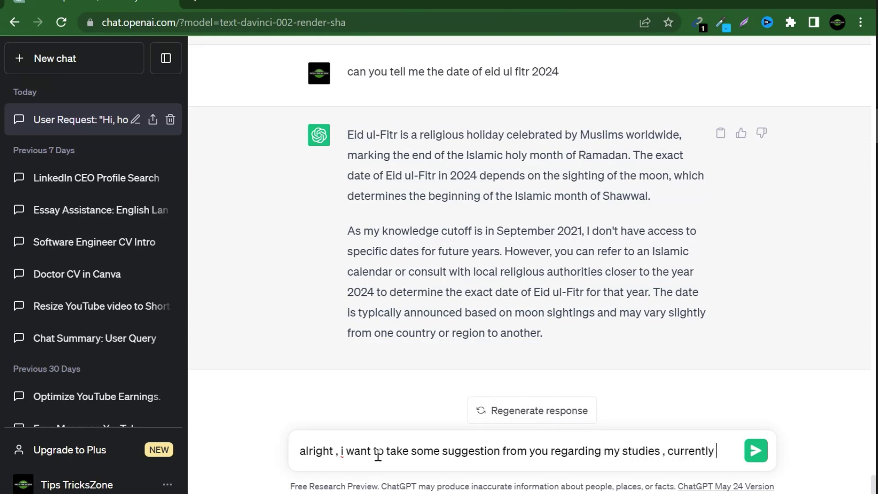
text(i am l)
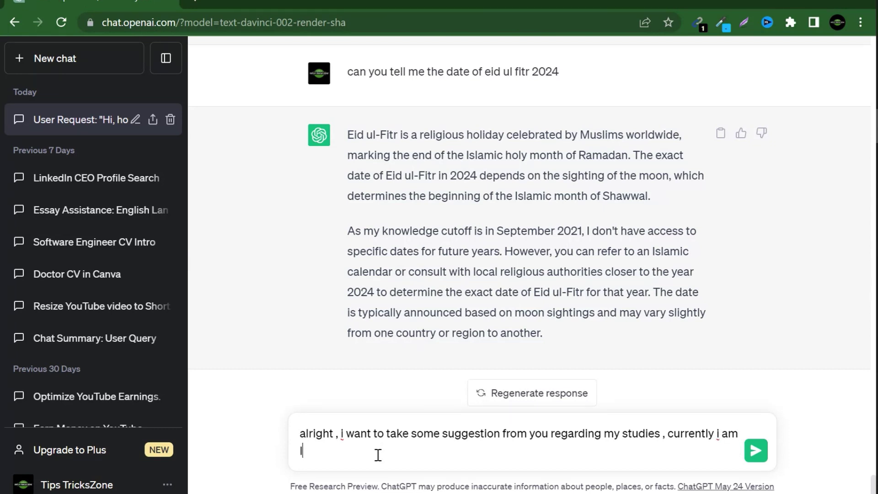
text(earning information )
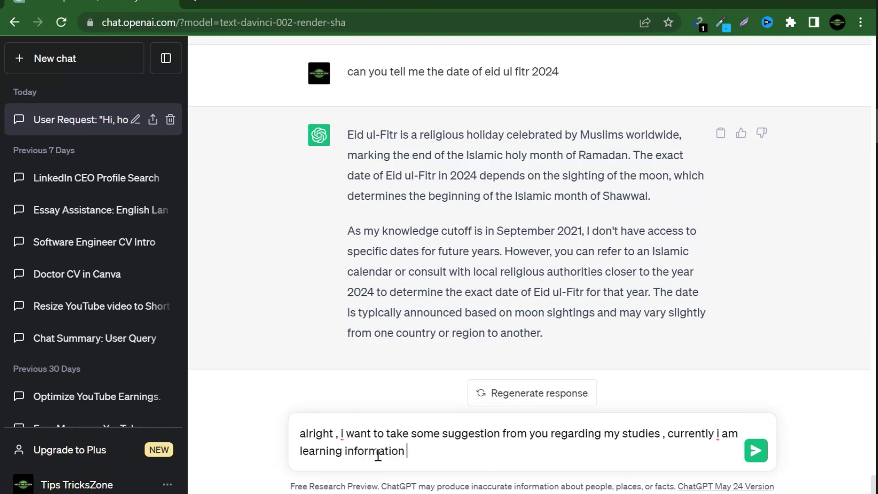
text(technology )
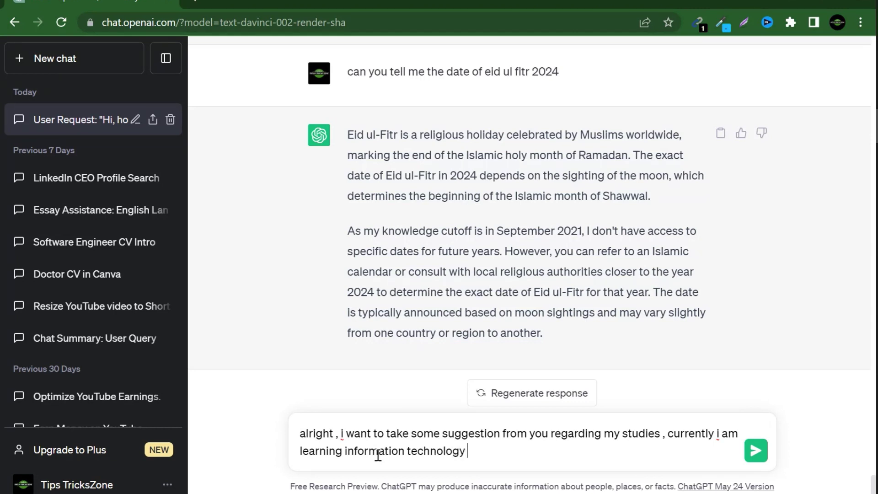
text(, what you suggest)
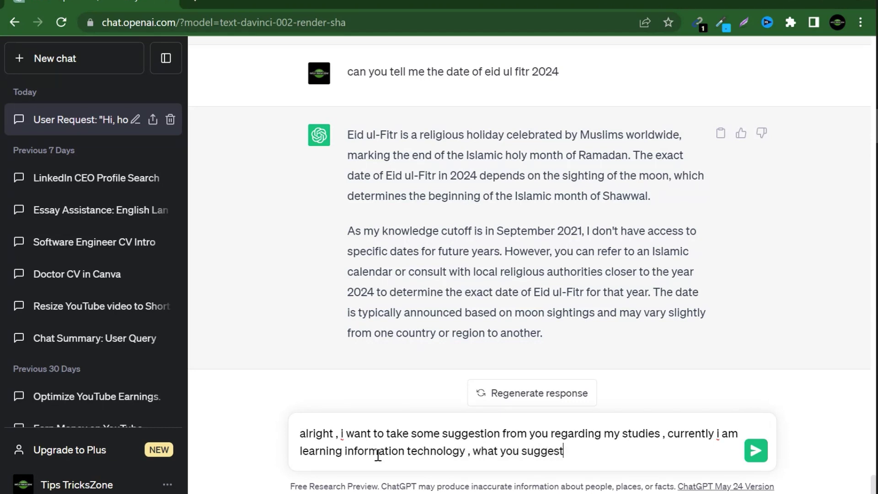
text( me to do next?)
key(Return)
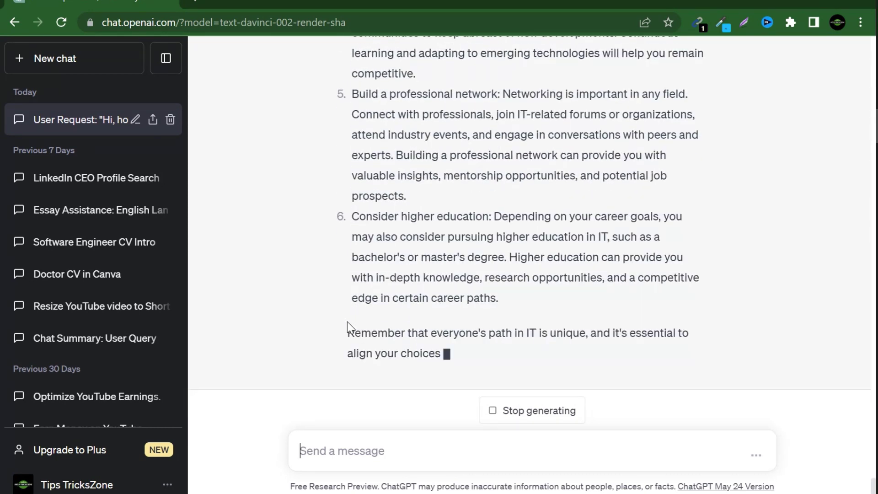
Send the follow-up request "short it" to get the study advice condensed.
click(377, 446)
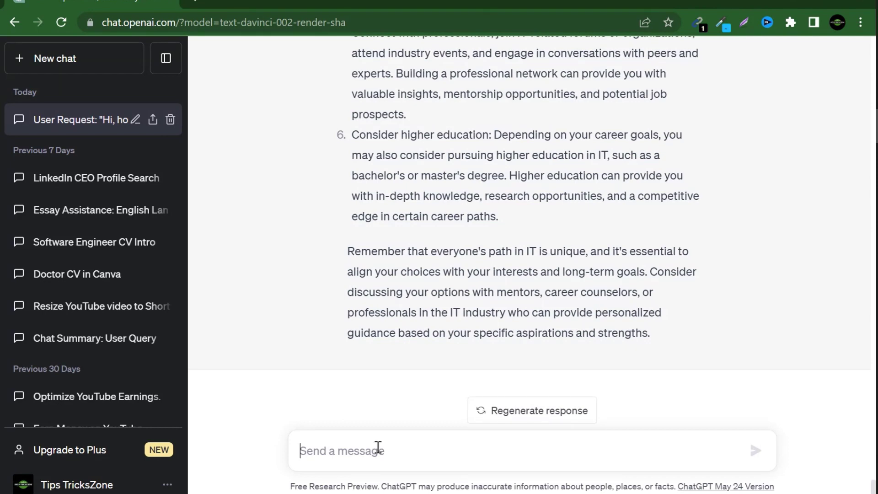
text(shor)
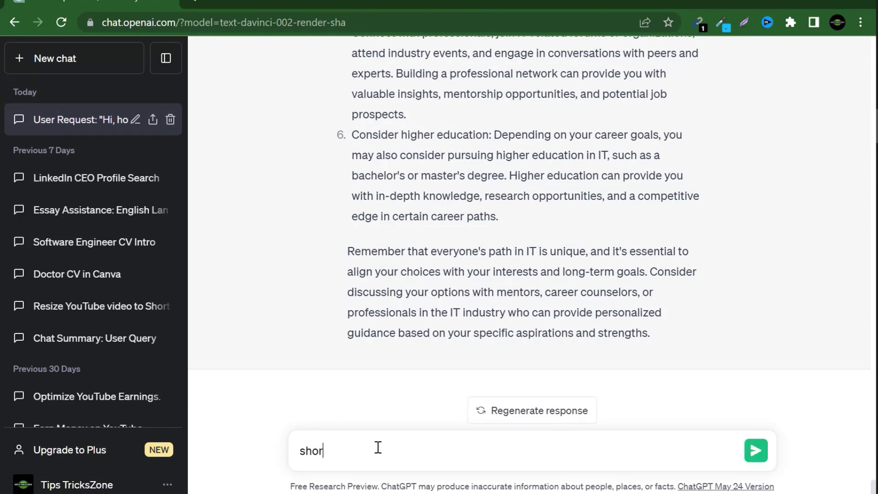
text(t it)
key(Return)
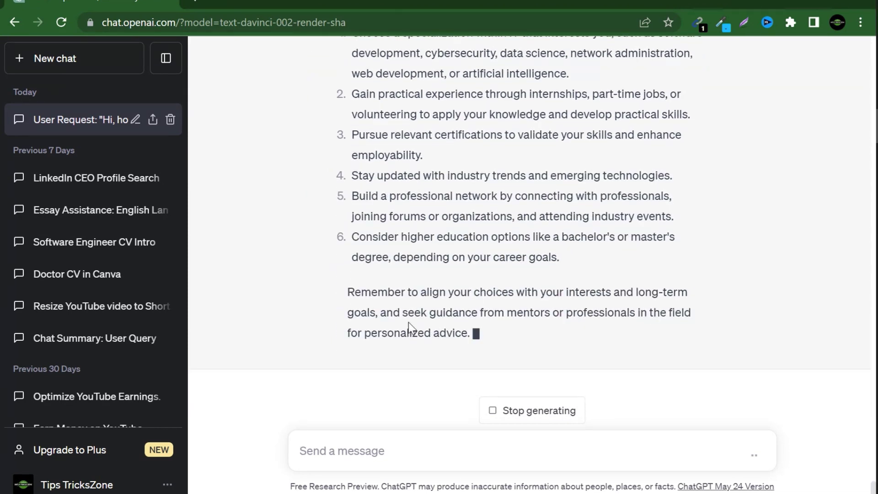
Ask "yes perfect , if i have to choose mathematics or computer science , which is best and have more scope".
click(390, 447)
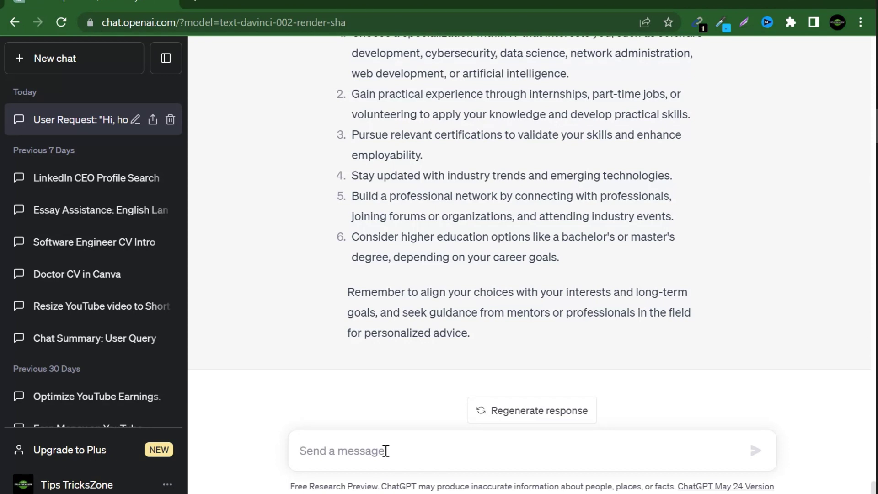
text(yes per)
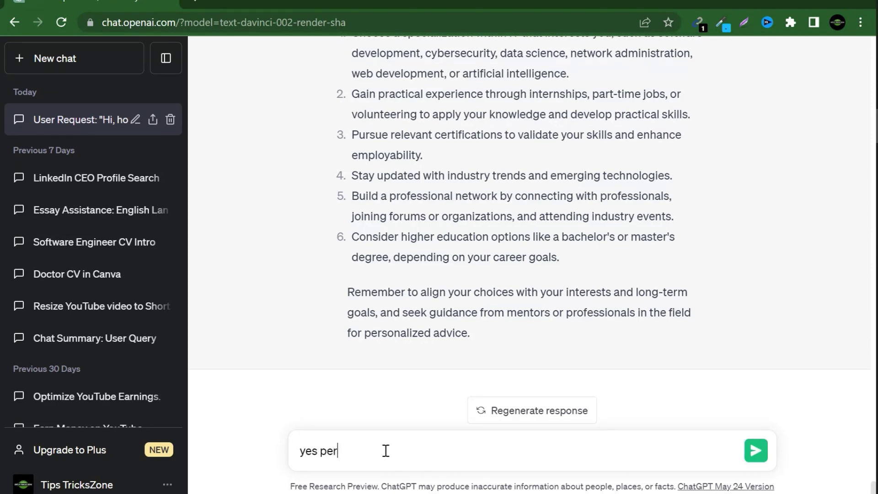
text(fect , if i have to choose math)
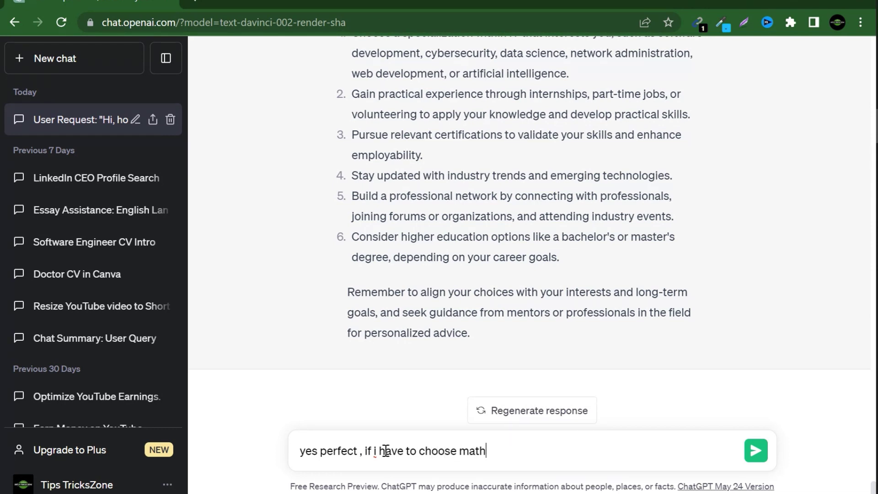
text(ematics or computer )
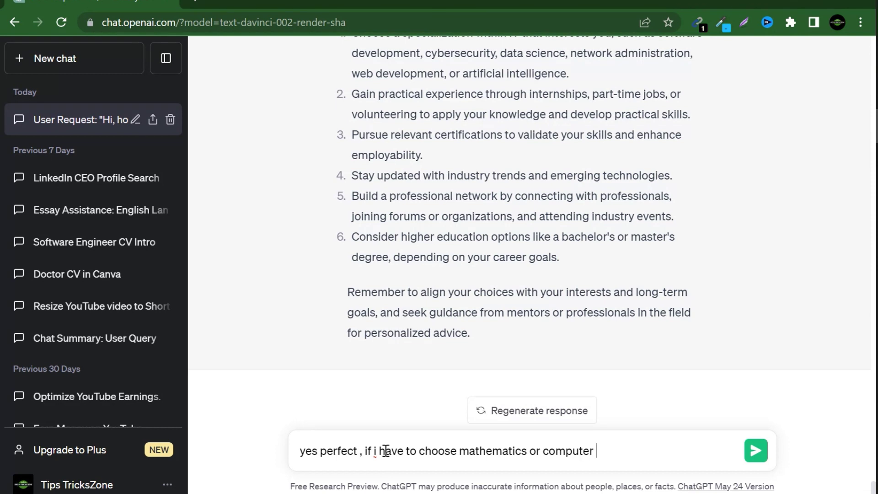
text(science , wh)
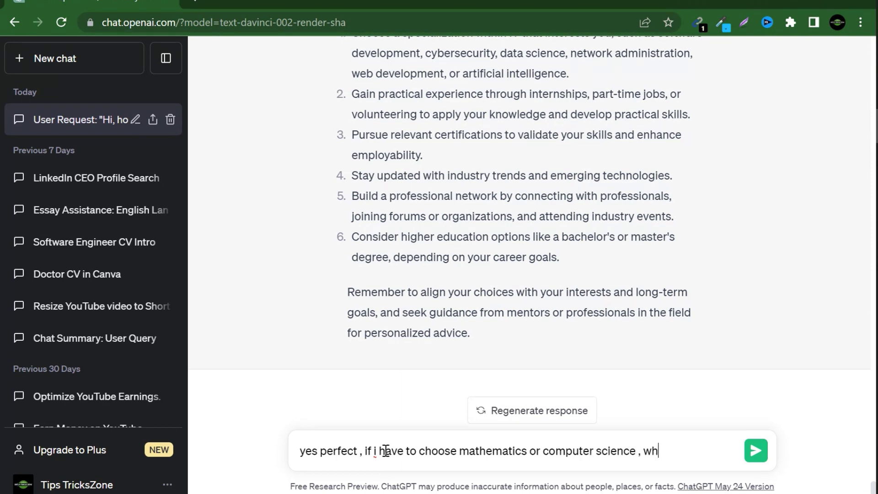
text(ich is best and have more scope)
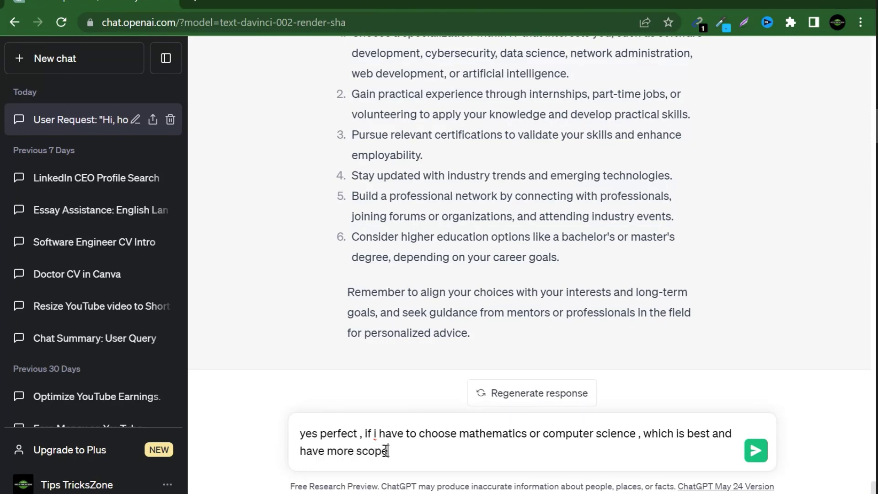
key(Return)
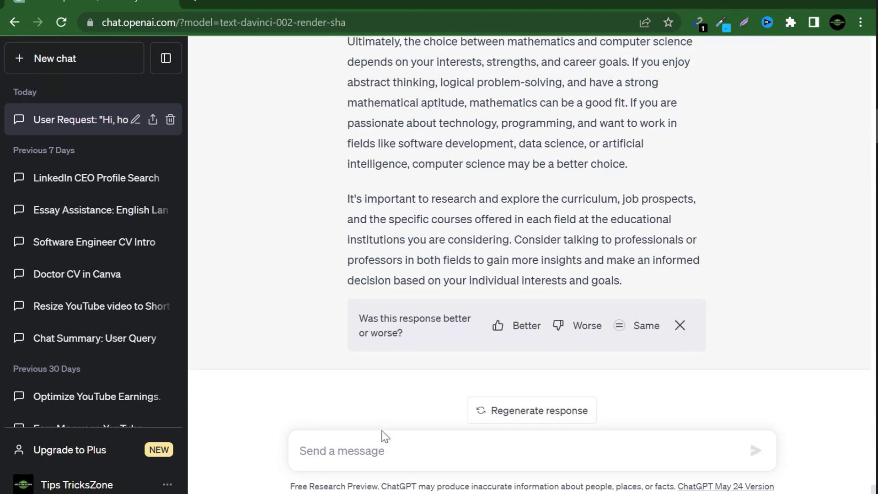
Ask "i wanted to buy a laptop or computer to play games , what specification it should have , so that it won't get stuck and play smoothly".
click(374, 454)
text(i wante)
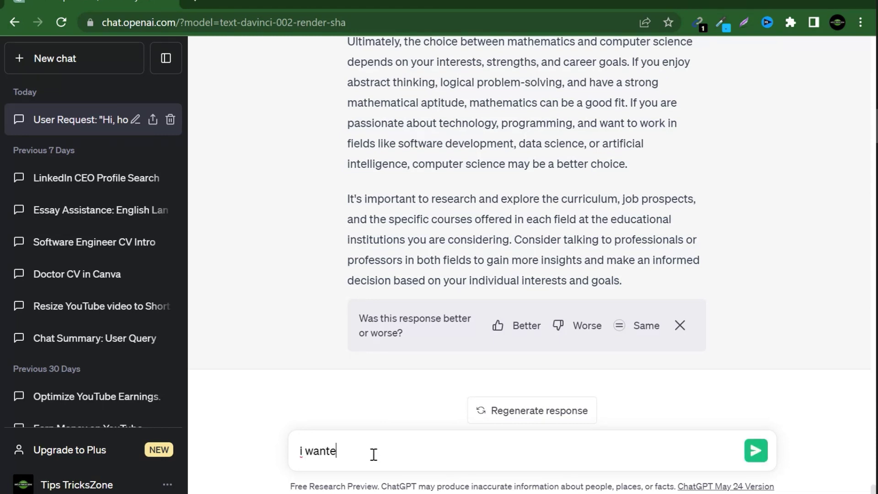
text(d to buy a laptop)
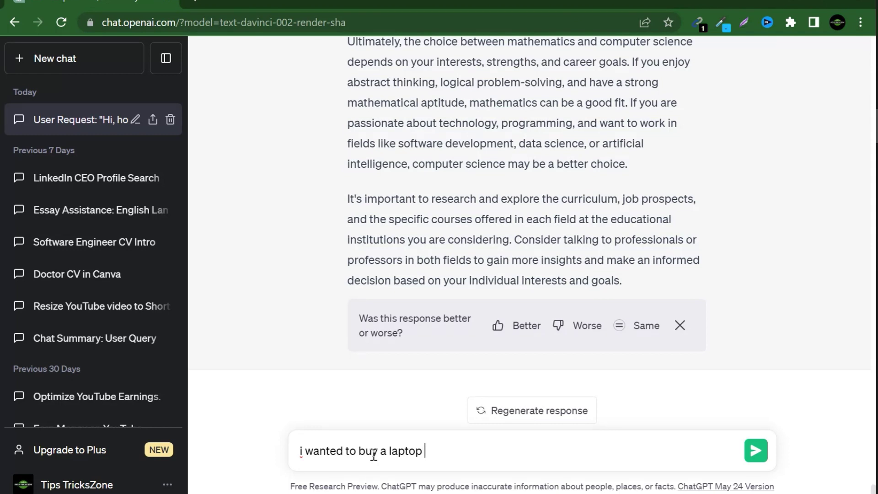
text( or compute)
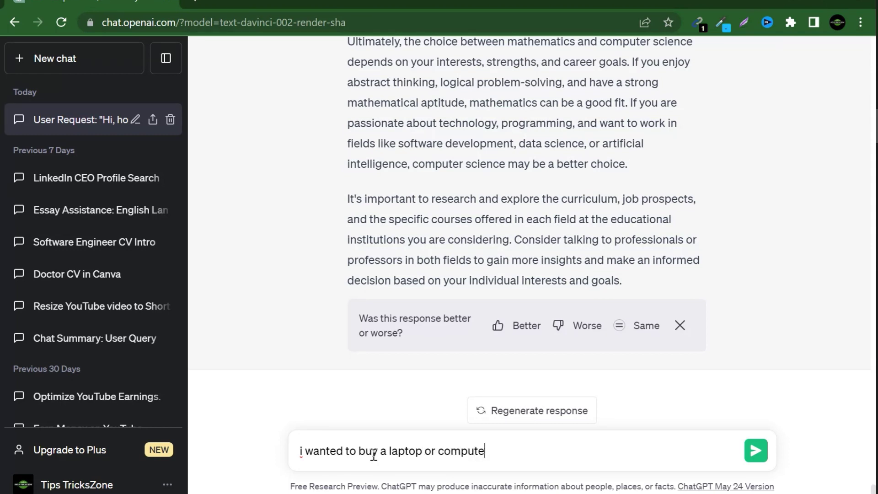
text(r to play games , what )
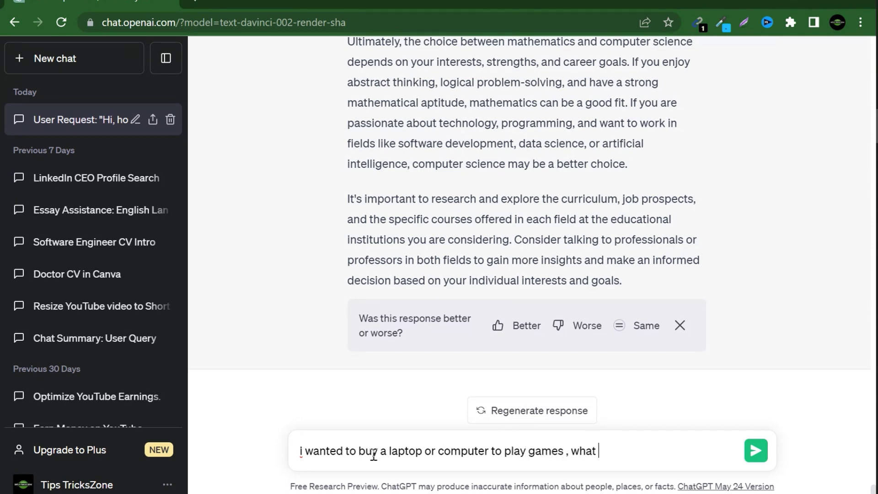
text(specification it)
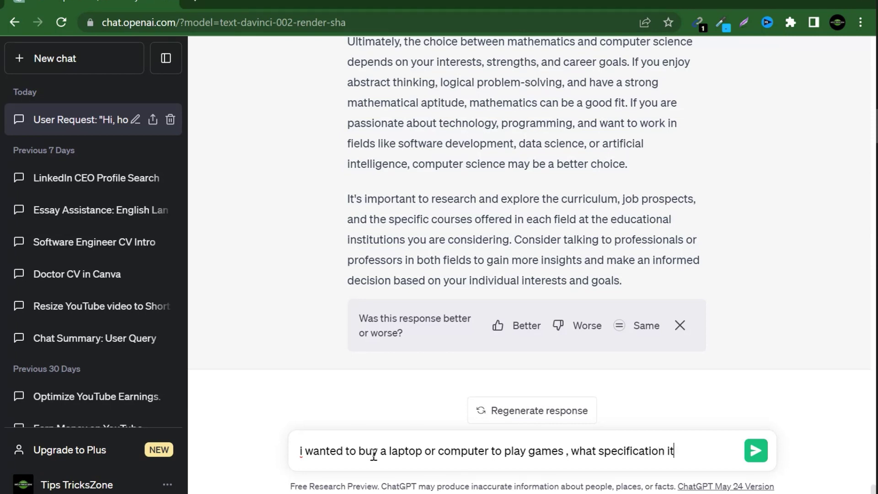
text( should have)
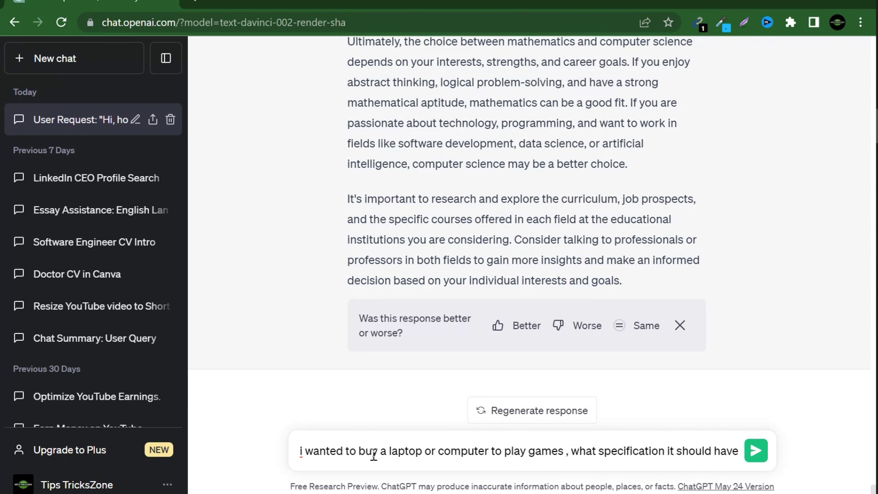
text( , so)
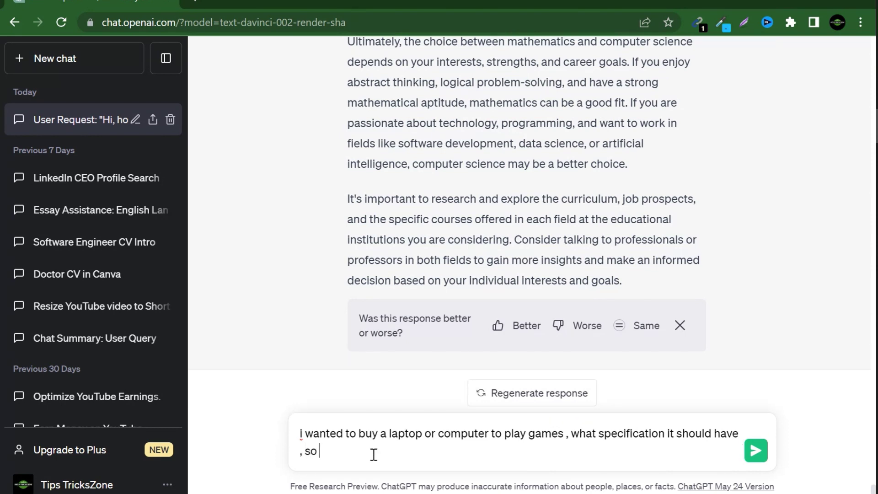
text( that it won't get s)
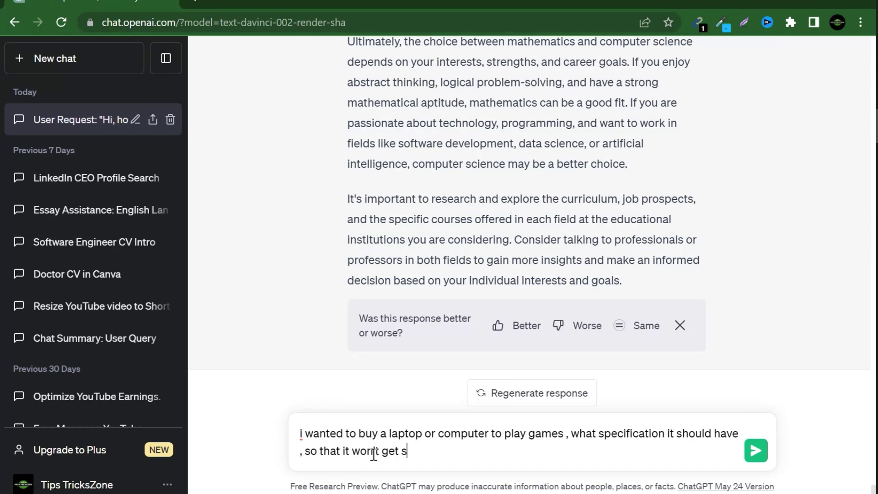
text(tuck and play smooth)
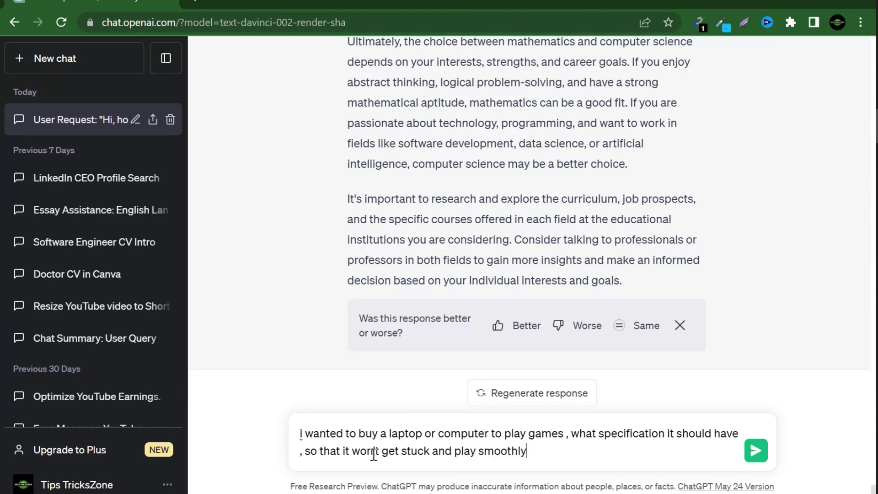
text(ly)
key(Return)
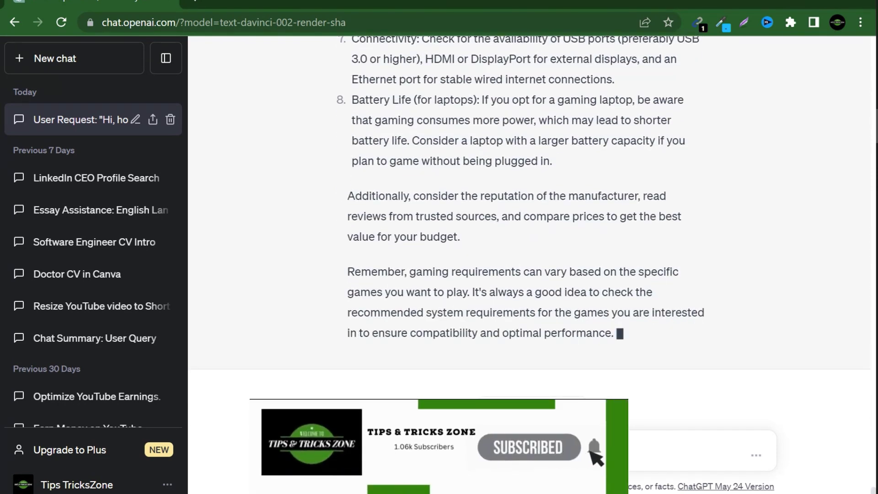
Send the follow-up "just give me precise answer" to get the gaming computer specifications condensed.
click(372, 456)
text(jus)
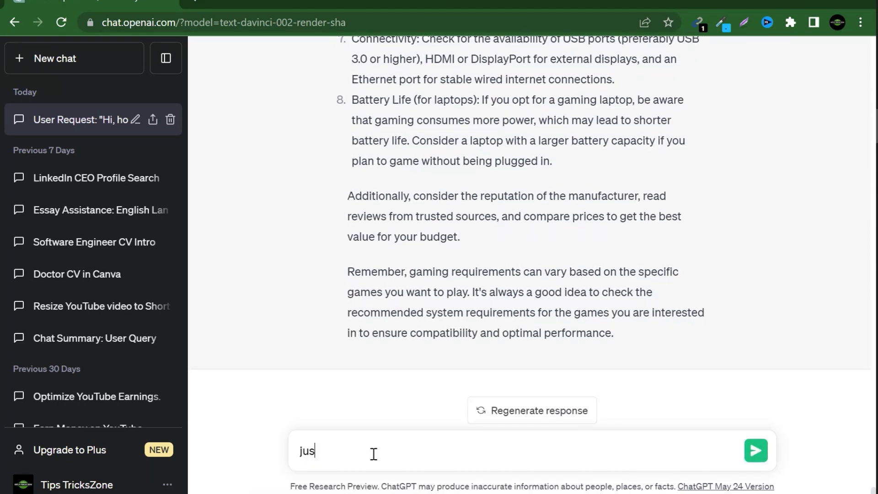
text(t give me precise )
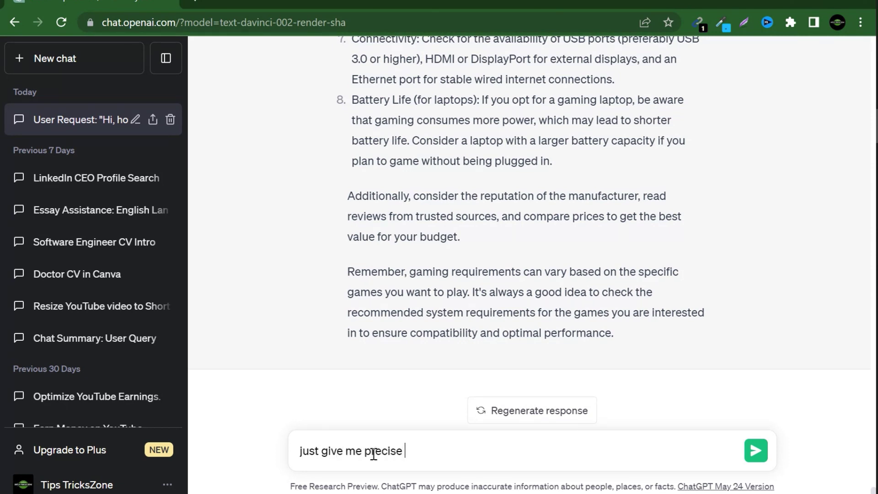
text(answer)
key(Return)
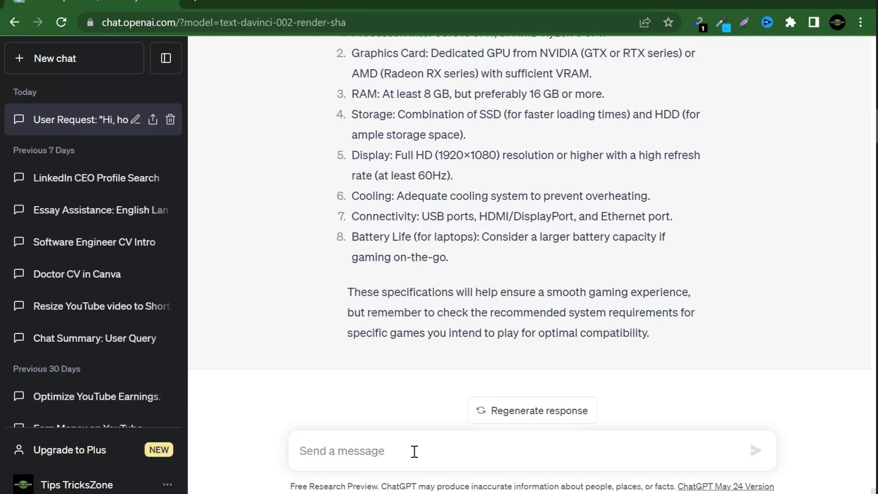
Reply "yes okay ," and send a second message, "That's all for now , but i have a question".
text(yes okay ,)
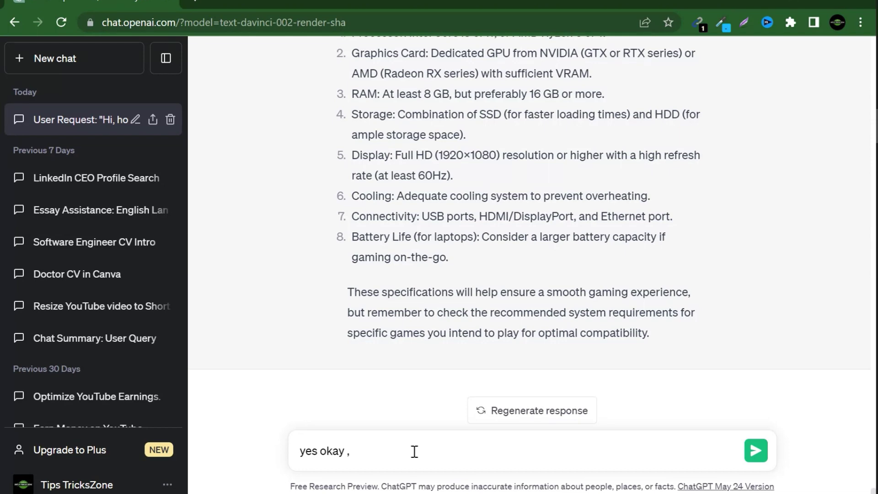
key(Return)
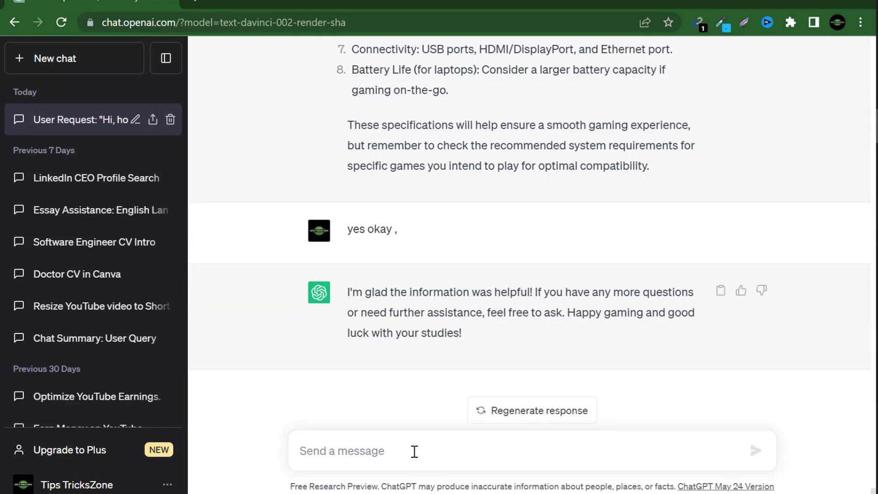
text(That's)
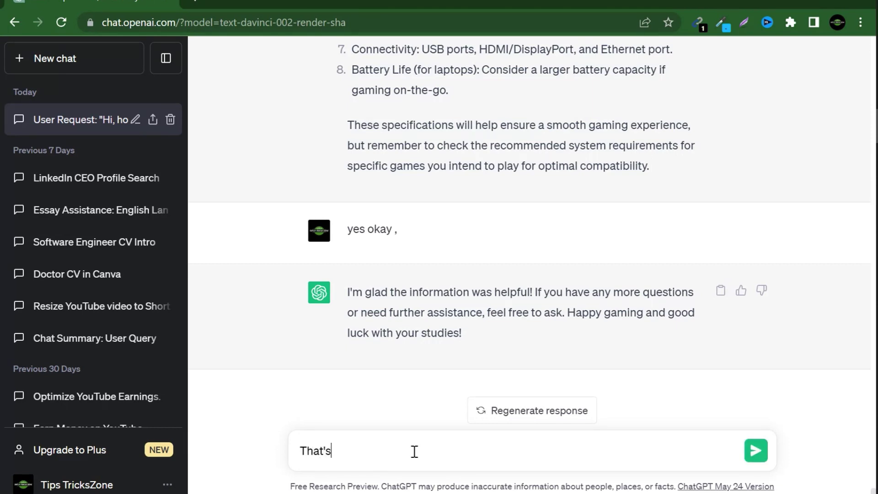
text( all for now , but I)
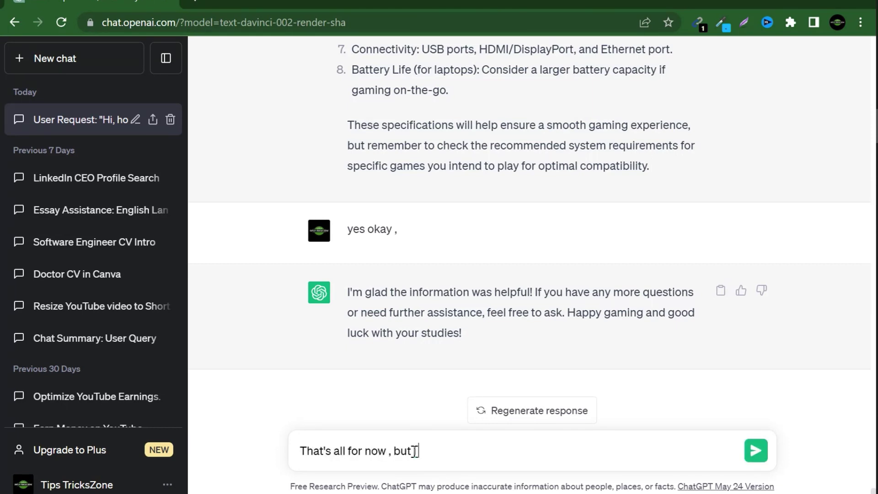
text( have a question)
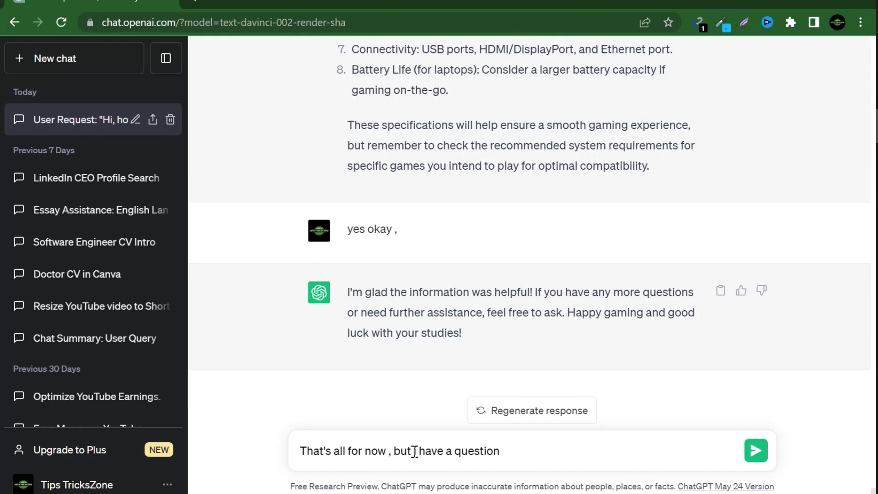
key(Return)
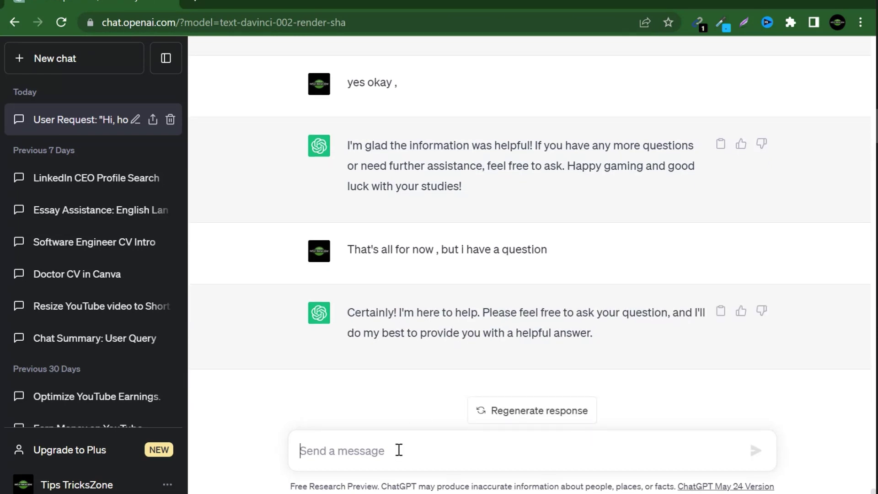
Ask "how can i improve prompt writing so that i got 100% good result from you".
text(how can i)
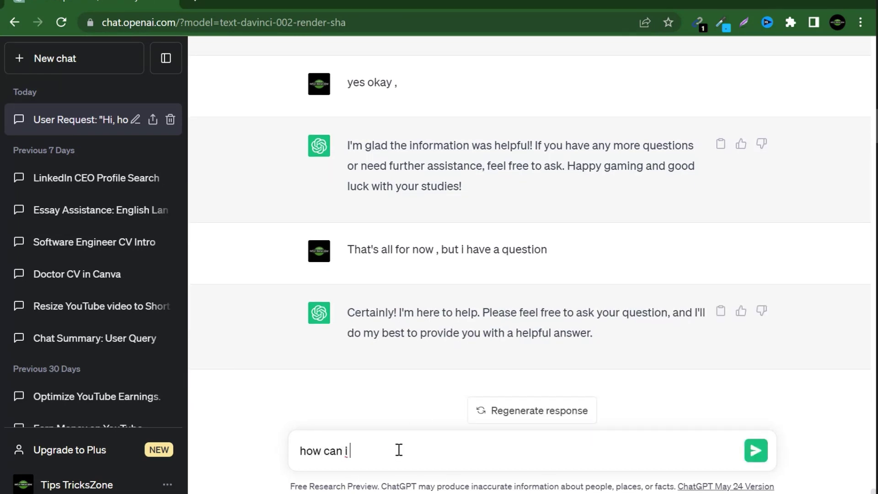
text( improve prompt )
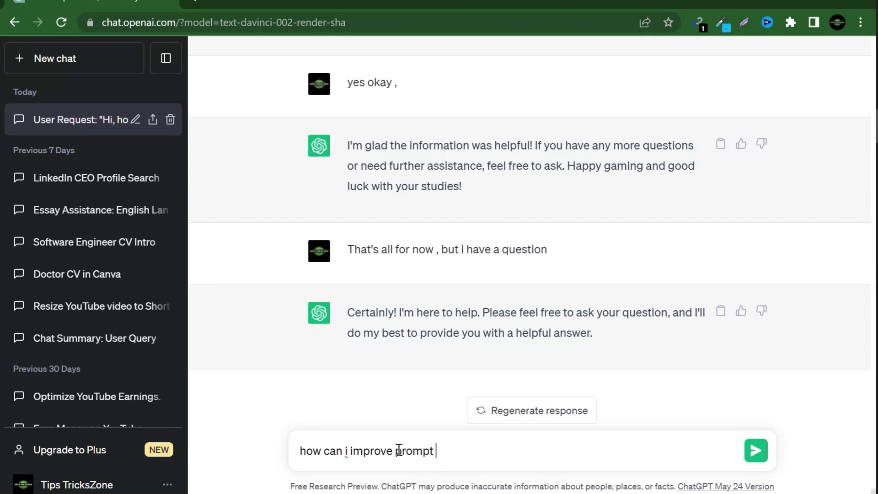
text(writing so that i g)
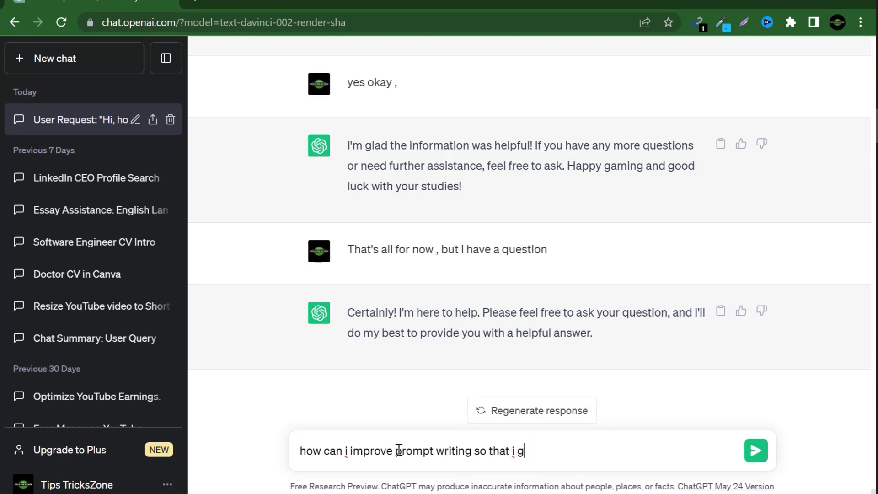
text(ot 100% good )
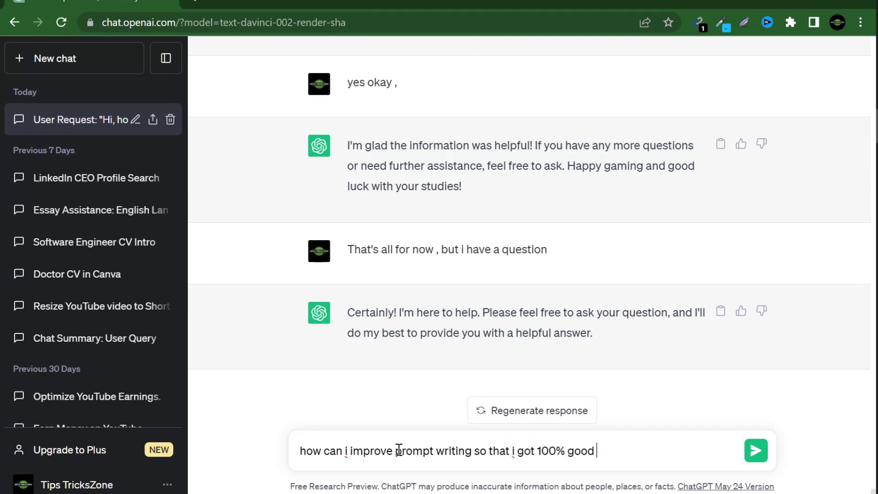
text(result from you)
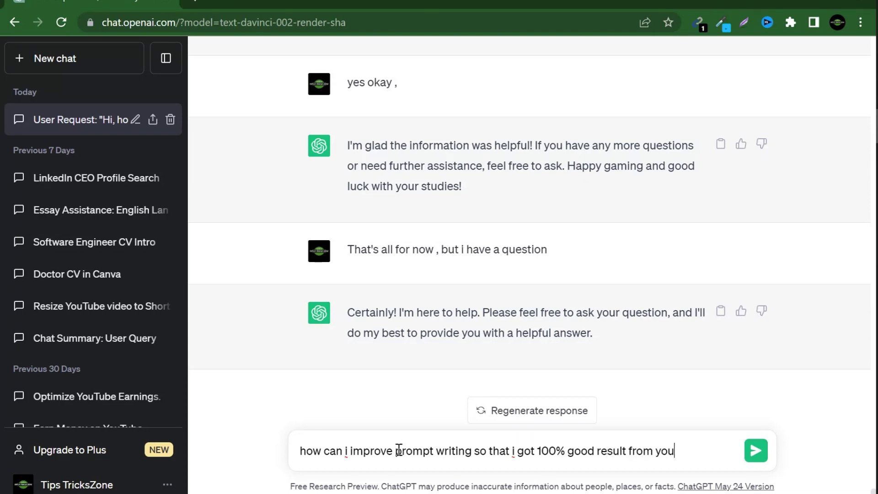
key(Return)
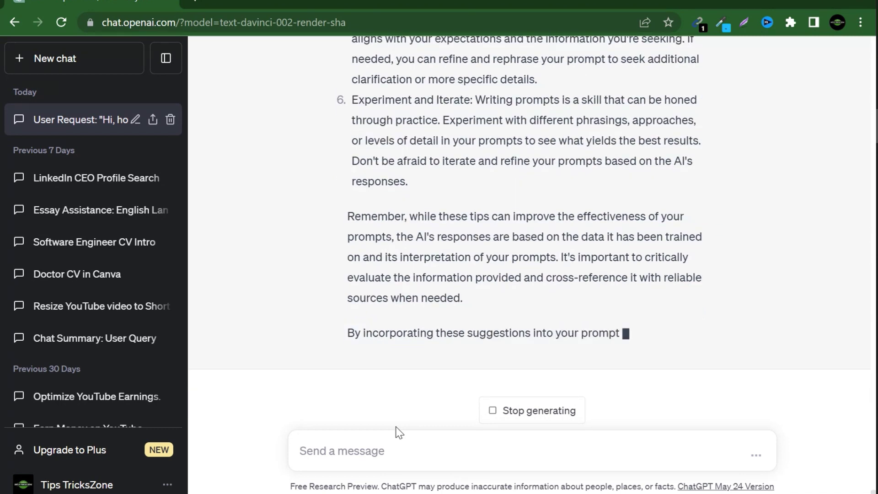
Send the follow-up request "precise it" to get the prompt-writing tips shortened.
text(precise )
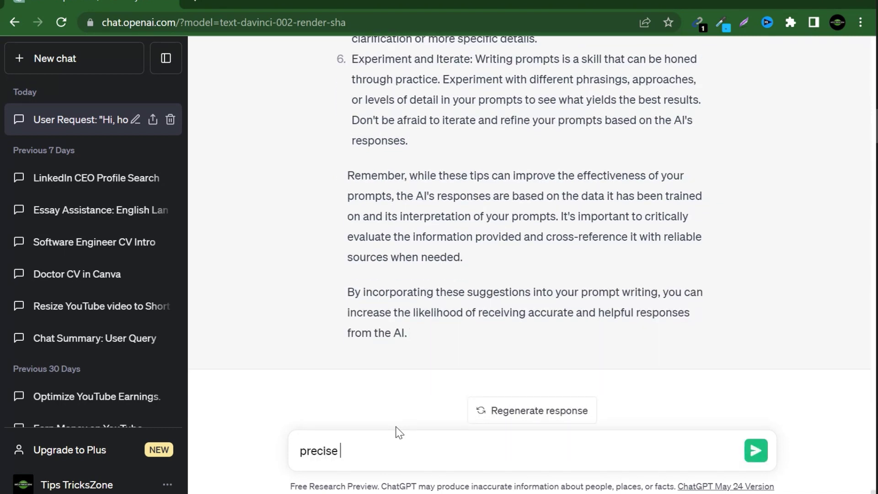
text(it)
key(Return)
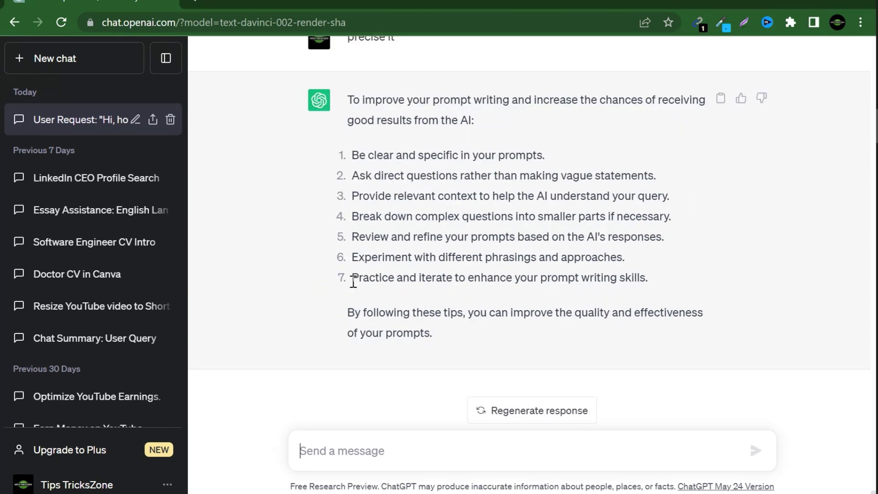
Send the instruction "i will give you a topic please write a seo optimized article on this".
click(352, 443)
text(i will)
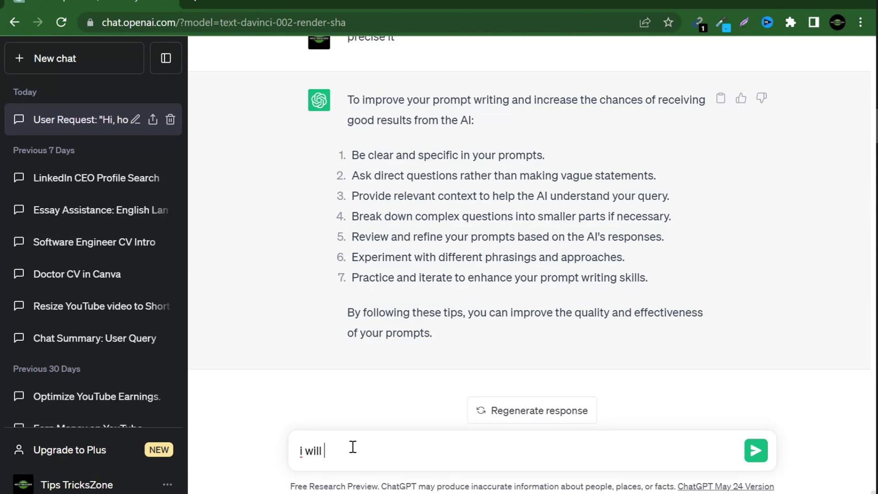
text(give you a topic p)
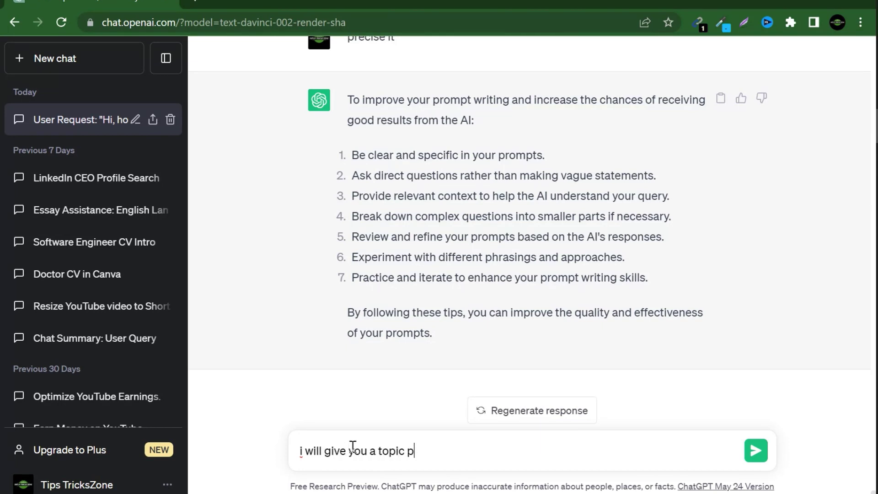
text(lease write a)
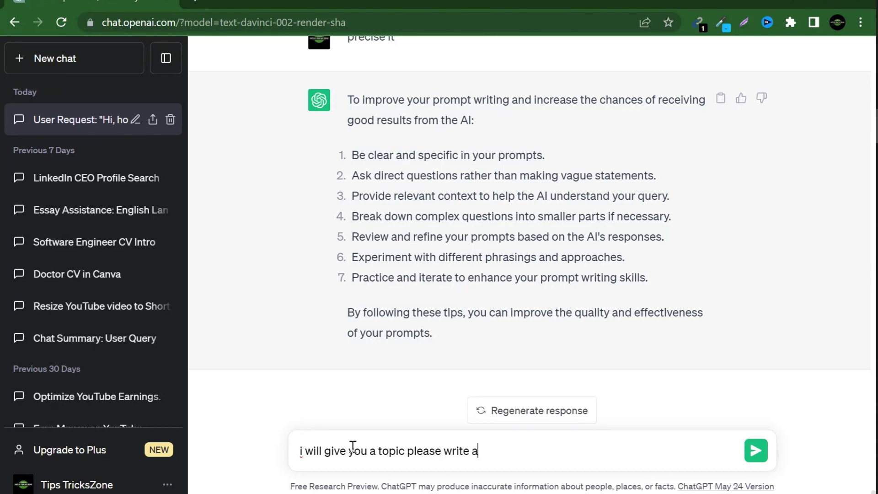
text( seo optimized artcile)
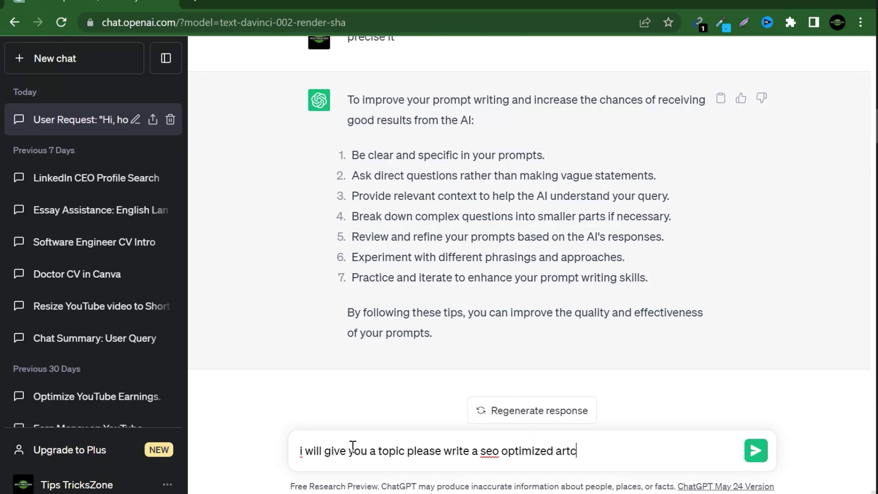
key(BackSpace)
text(icle on this)
key(Return)
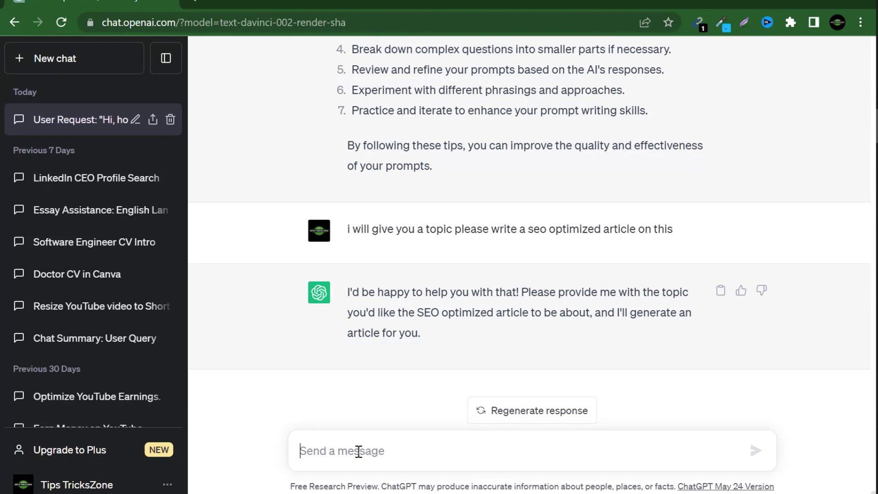
Submit "5 tips for daily life for doctor" as the topic for the SEO optimized article.
text(5 topa)
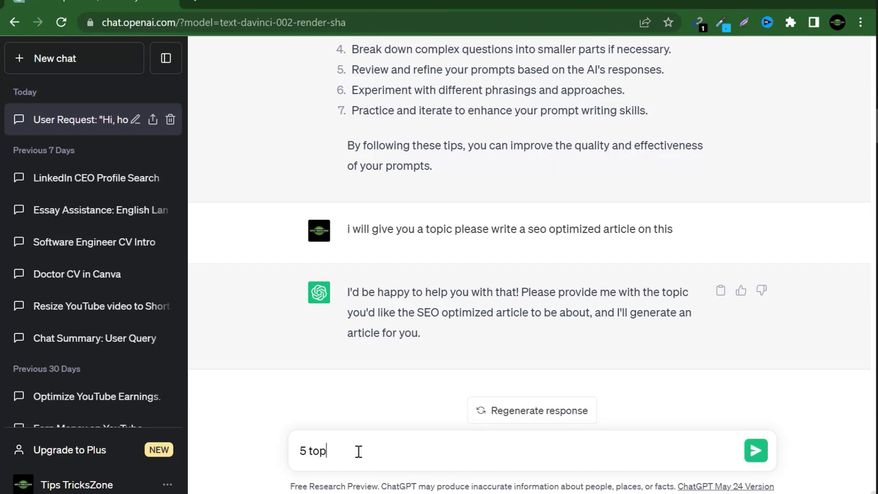
key(BackSpace)
key(BackSpace)
text(ip)
key(BackSpace)
key(BackSpace)
text(ips for dailt life)
click(373, 452)
key(BackSpace)
text(y life fo)
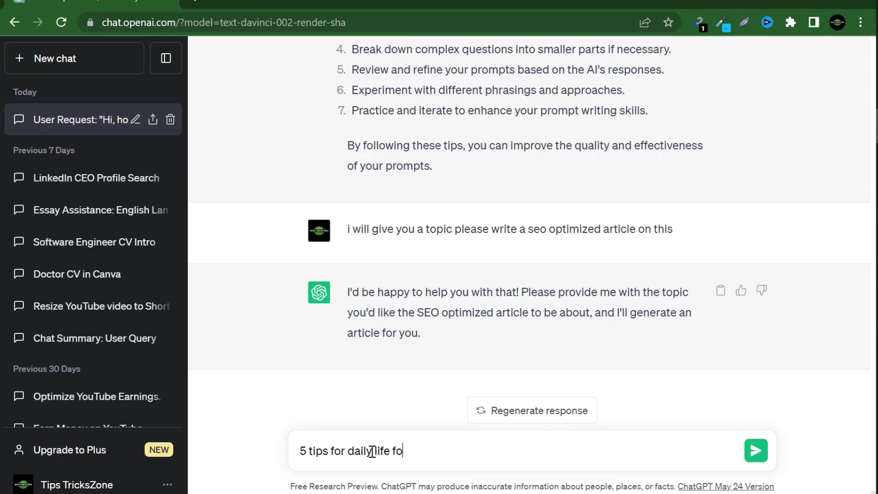
text(r doctor)
key(Return)
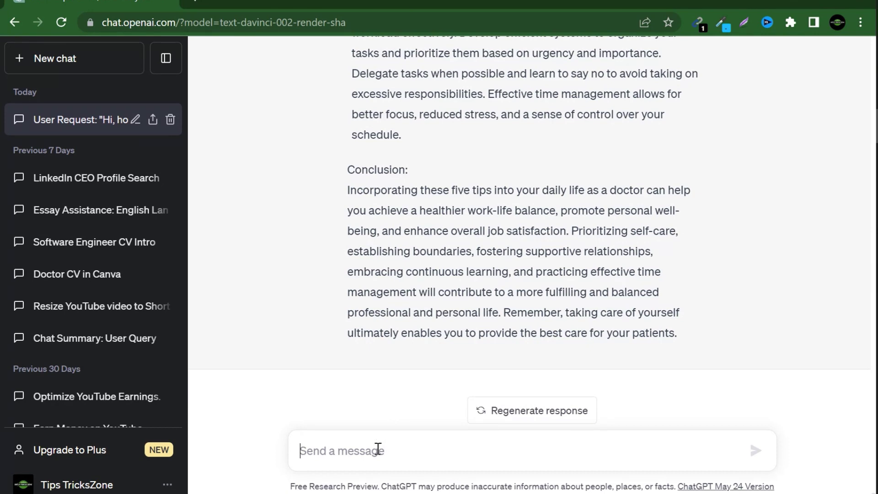
Send the follow-up request "write more" to get a longer version of the article on daily life tips for doctors.
text(write more)
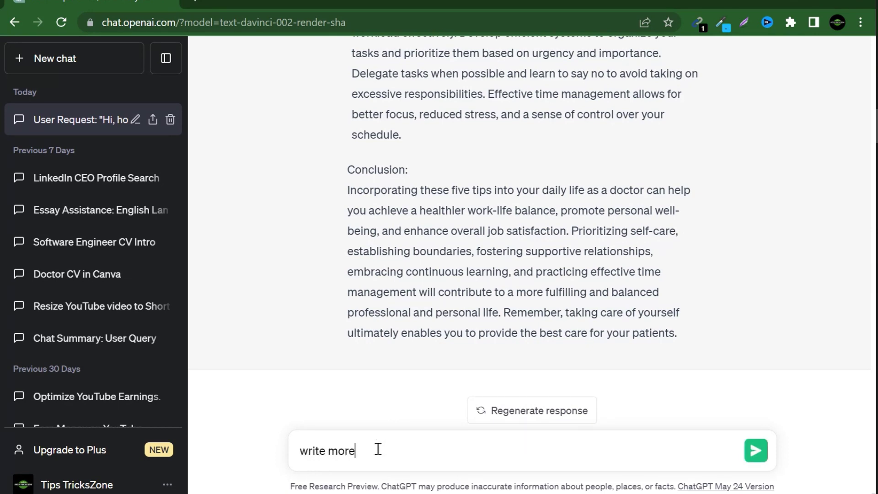
key(Return)
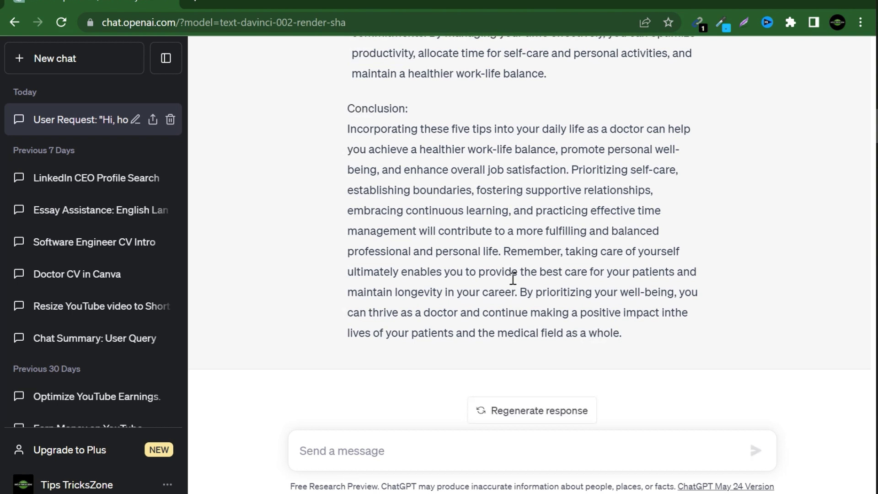
Request the article "in urdu" and have the cut-off reply continued twice.
click(391, 452)
text(in urdu)
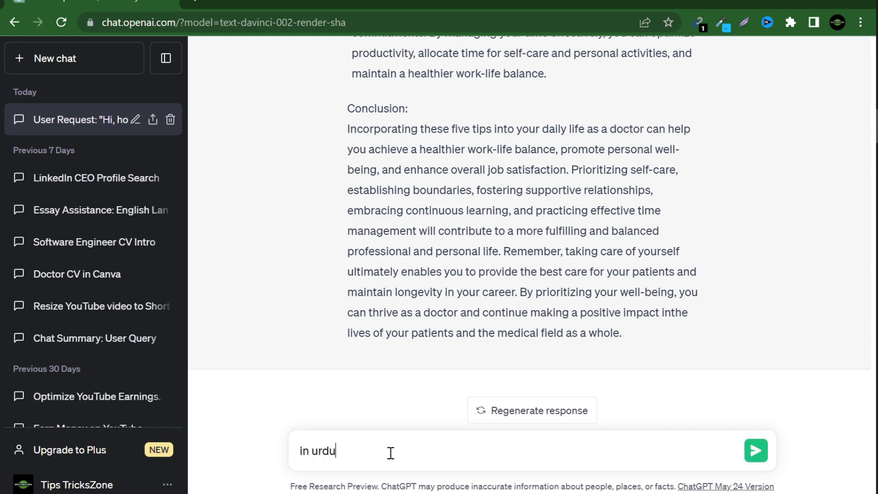
key(Return)
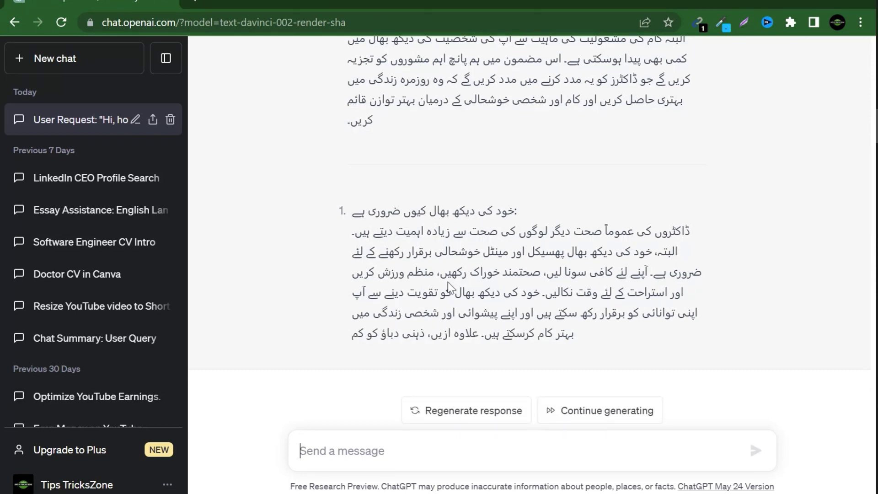
click(607, 414)
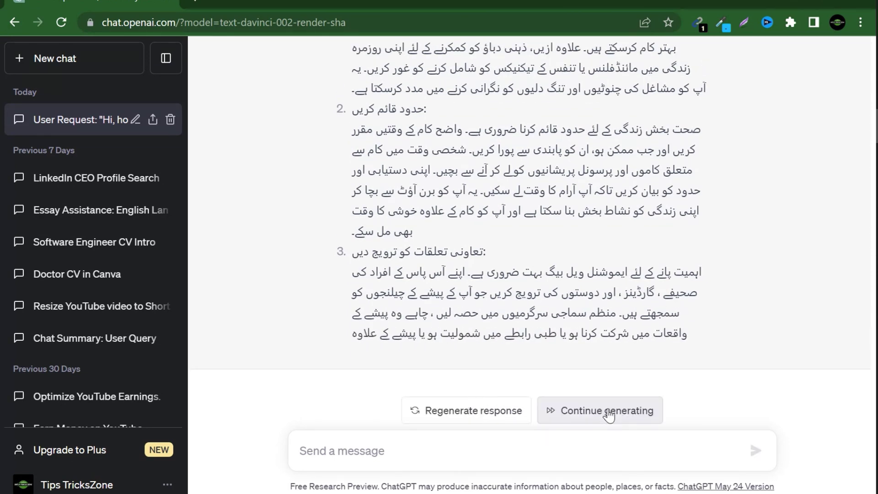
click(608, 411)
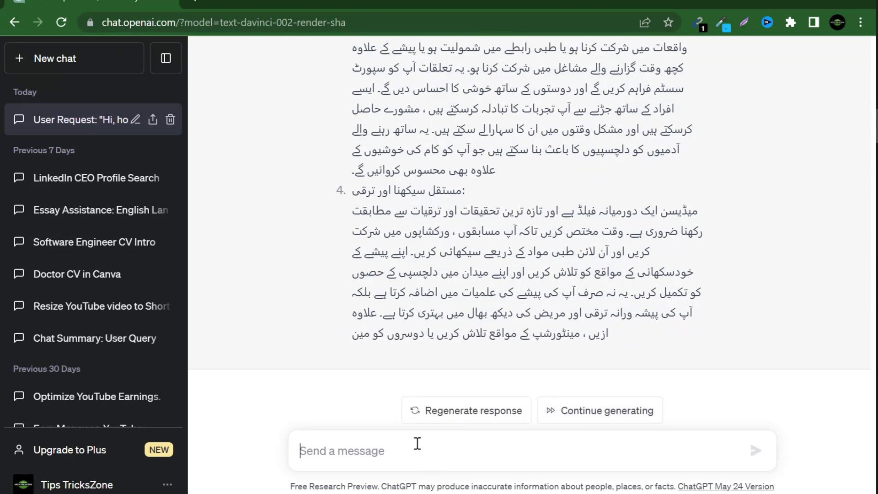
Ask "Lahore ma famous universities k name btay jo BSCS krwaty hai in urdu".
text(Lahore ma famous universi)
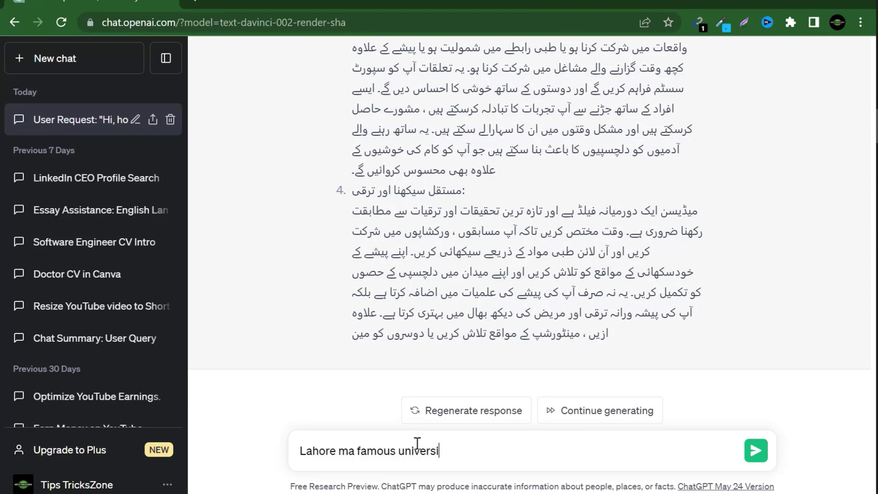
text(ties k name btay jo)
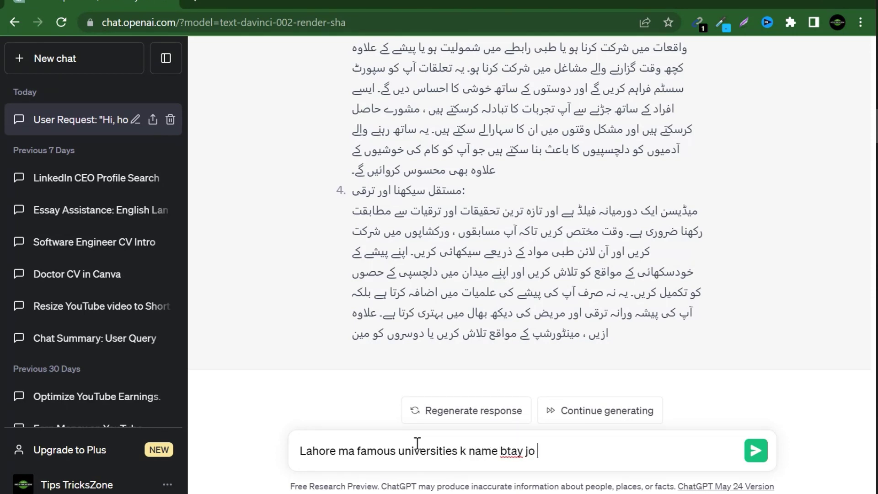
text( BSCS krwaty hai in urdu)
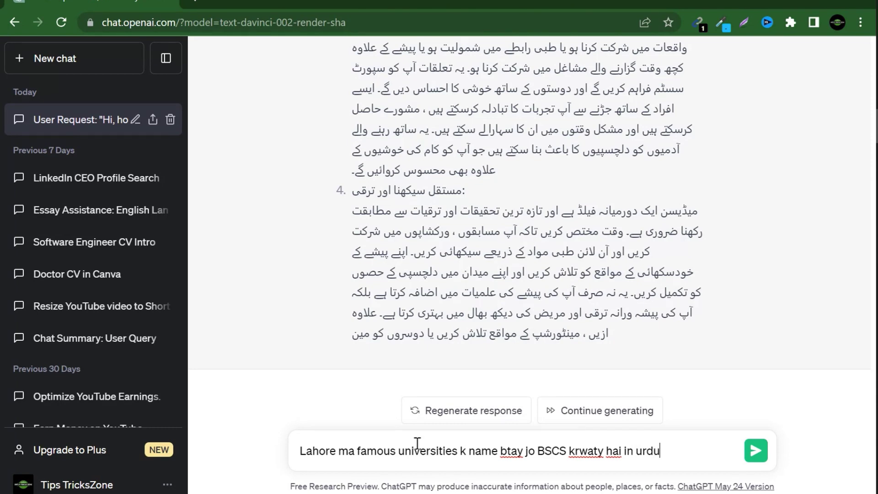
key(Return)
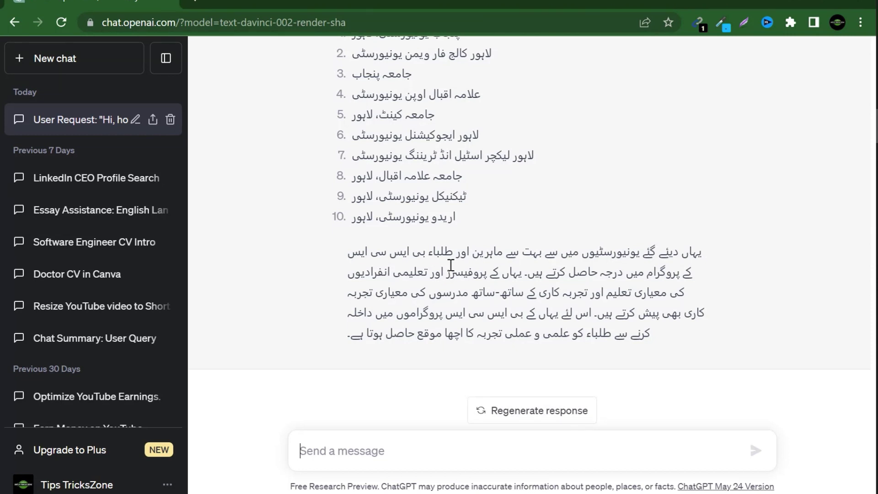
Ask "karachi ki famous universities k name btay jo MBBS krwaty hai".
text(karachi ki famous universit)
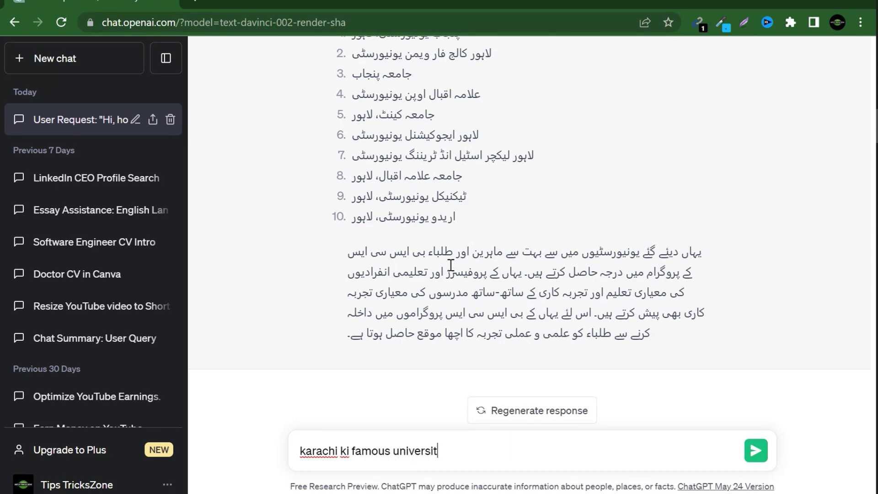
text(ies k name btay jo MB)
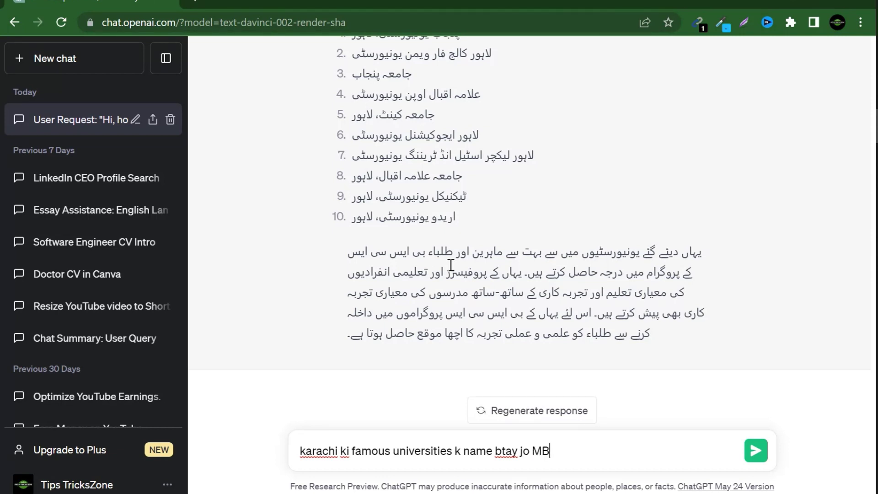
text(BS krwaty hai)
key(Return)
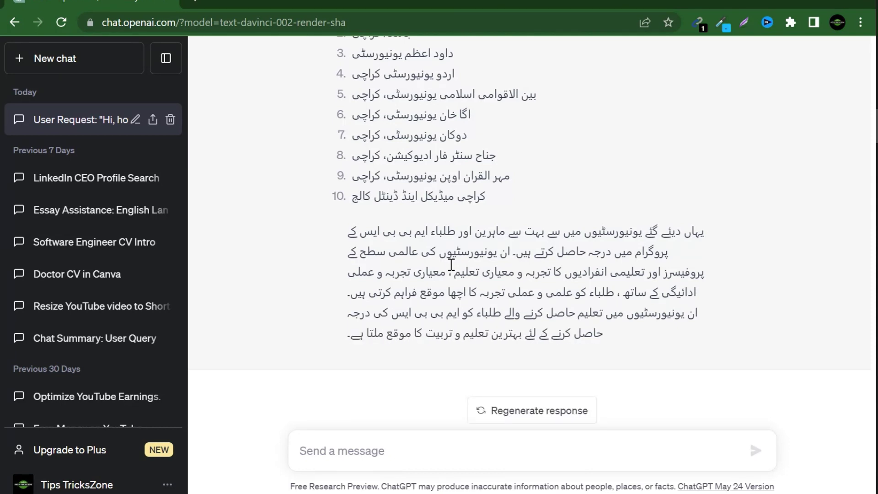
Ask "islambad ki sb sy famous university knsi h" and have the cut-off answer continued.
text(islam)
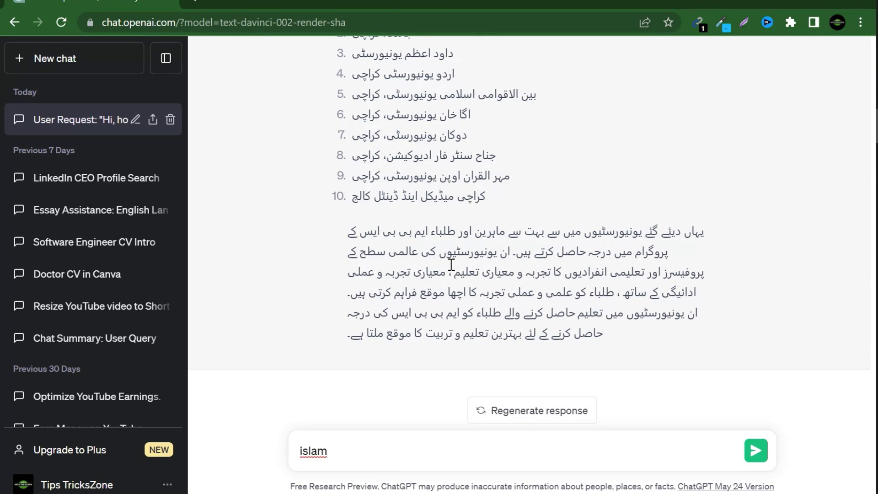
text(bad )
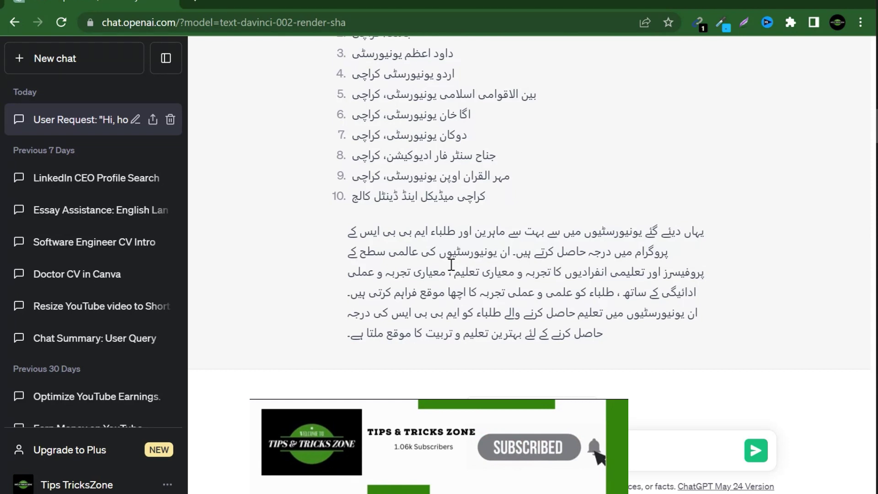
text(ki sb sy famous unive)
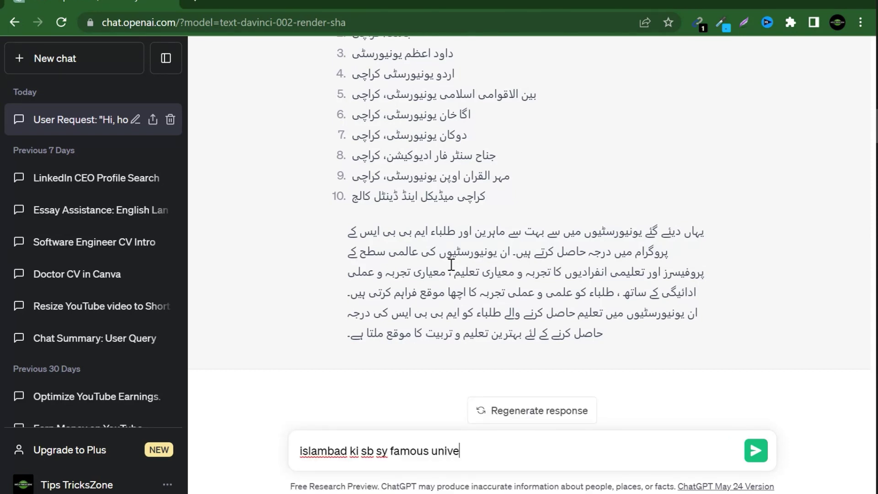
text(rsity knsi h)
key(Return)
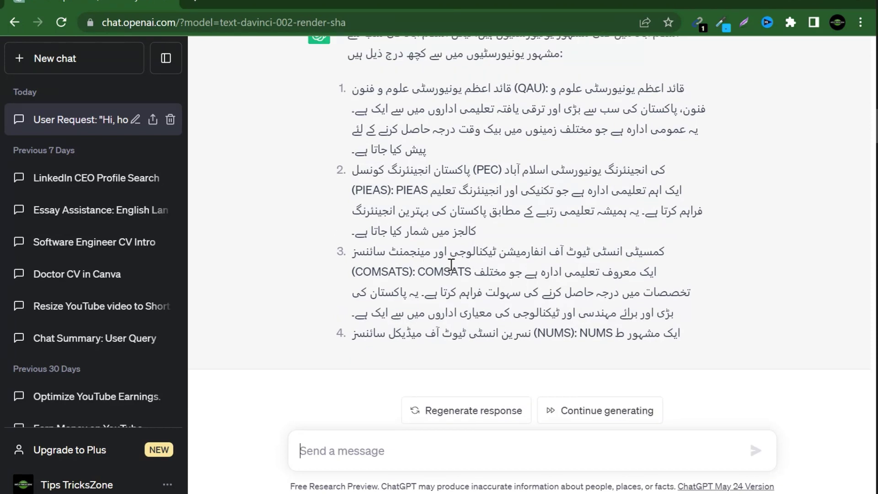
click(626, 411)
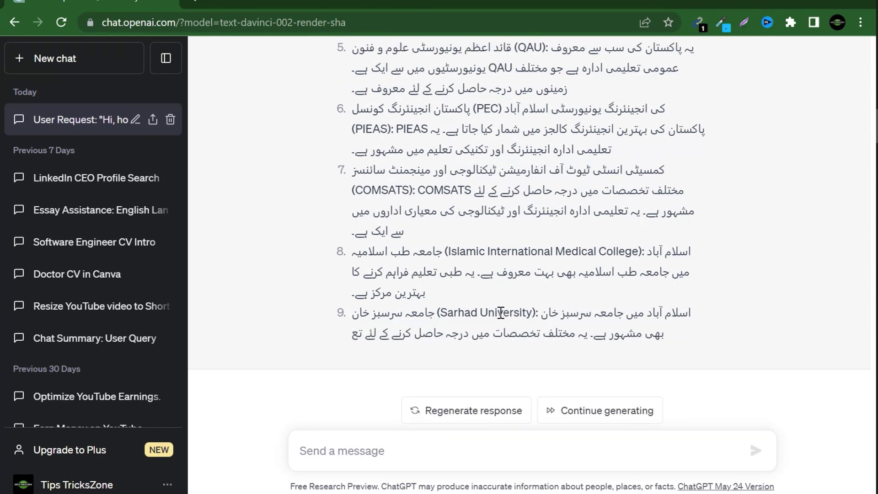
Ask "general knowledge k 10 important swal knsy hai" to get ten general knowledge questions.
text(gen)
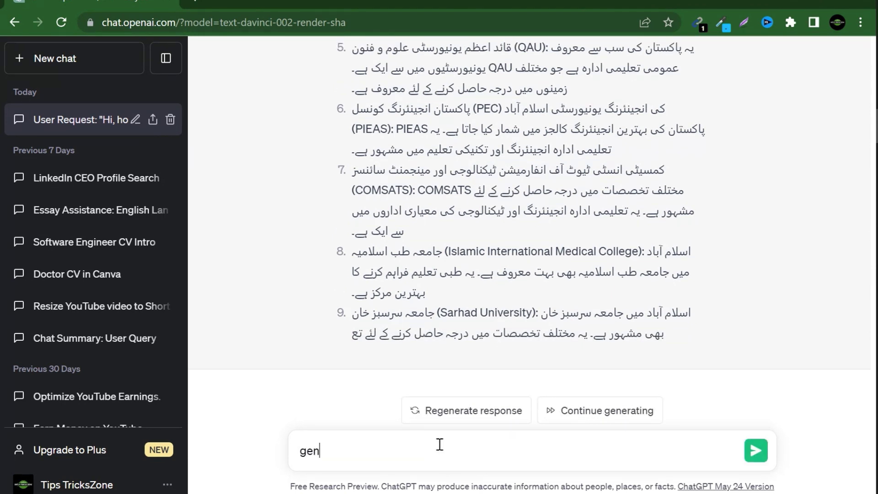
text(eral knowledge k 10 important swal knsy hai)
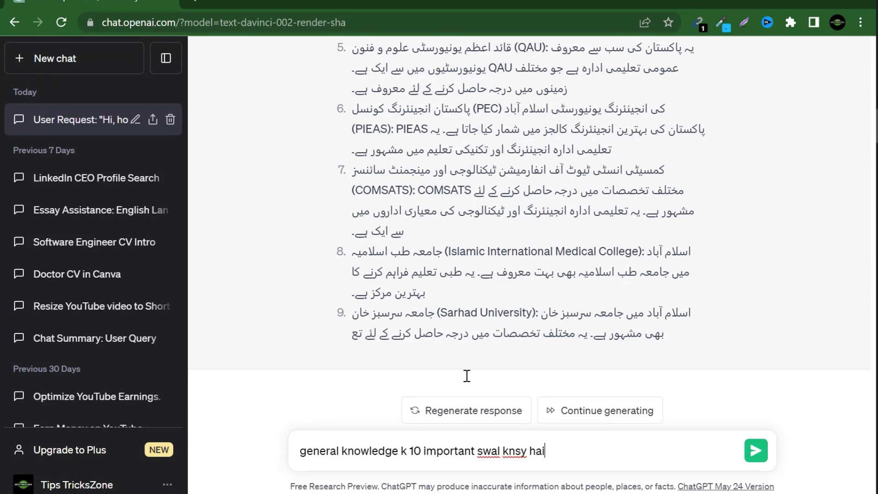
key(Return)
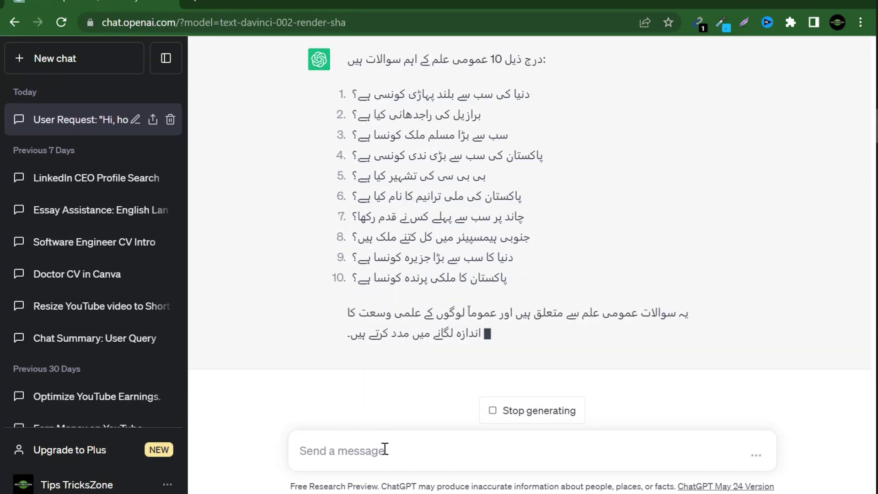
Send the follow-up "ink jawab kia h" to get the answers to the ten general knowledge questions.
text(i)
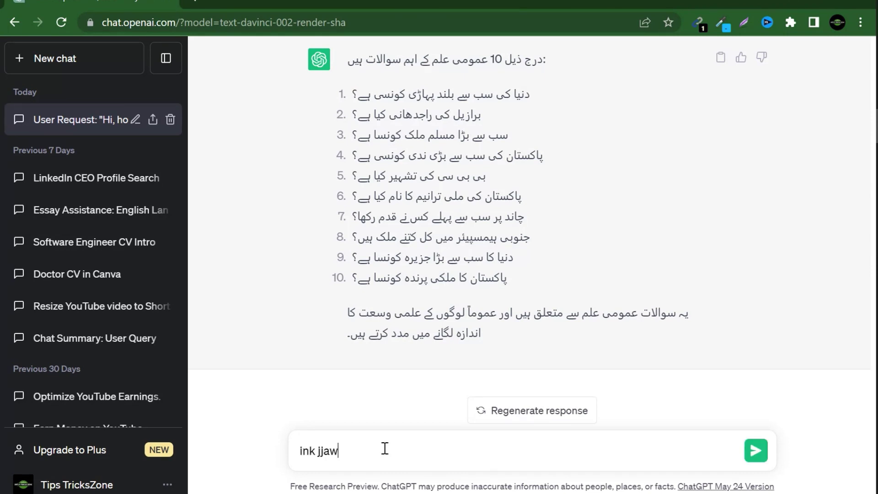
text(nk jawab kia h)
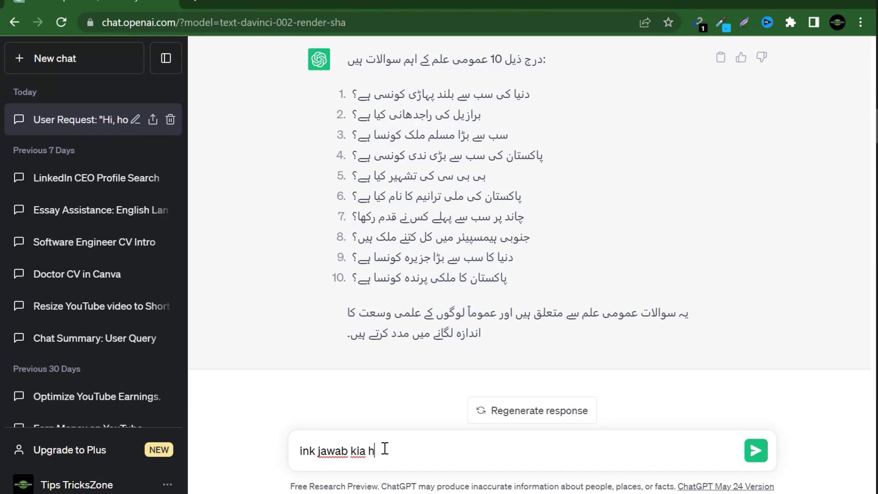
key(Return)
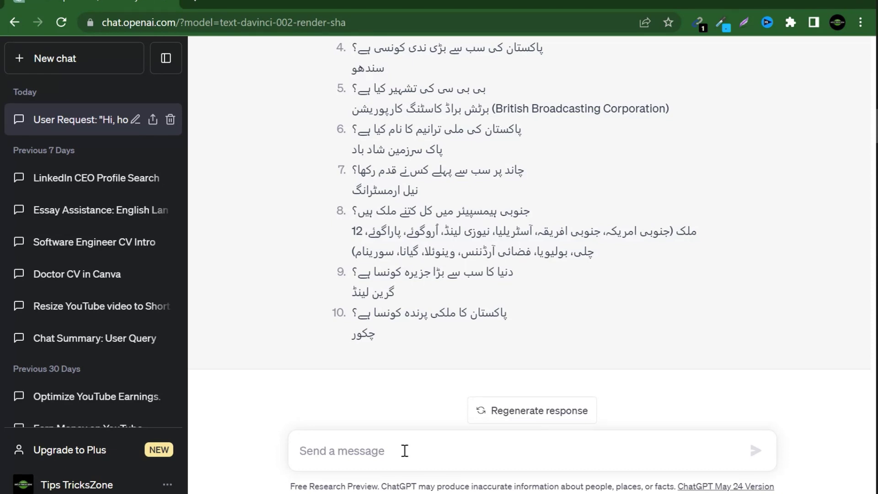
Ask "10 important maths k swal btay , sth m jwb b" and have the cut-off answer continued.
text(10 im)
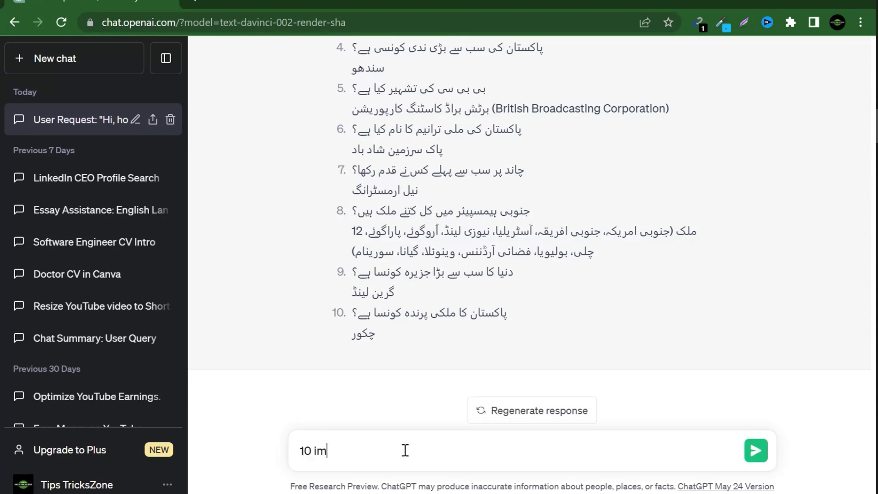
text(portant)
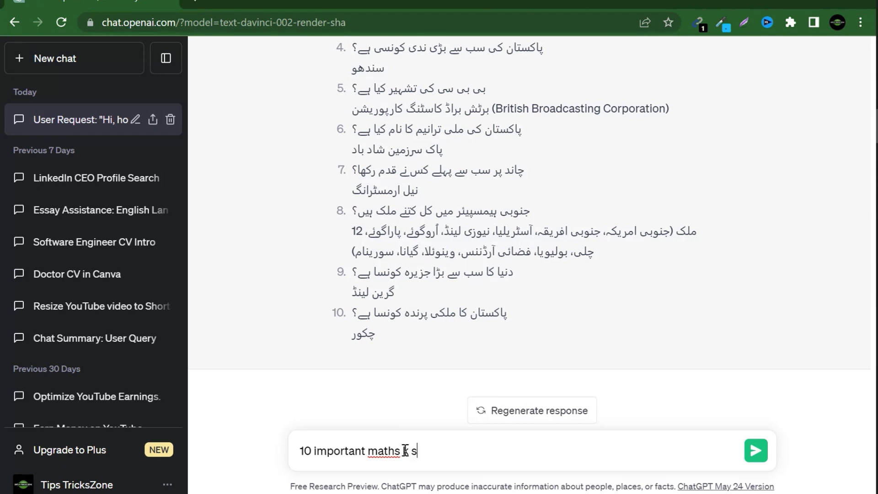
text(maths k swal btay)
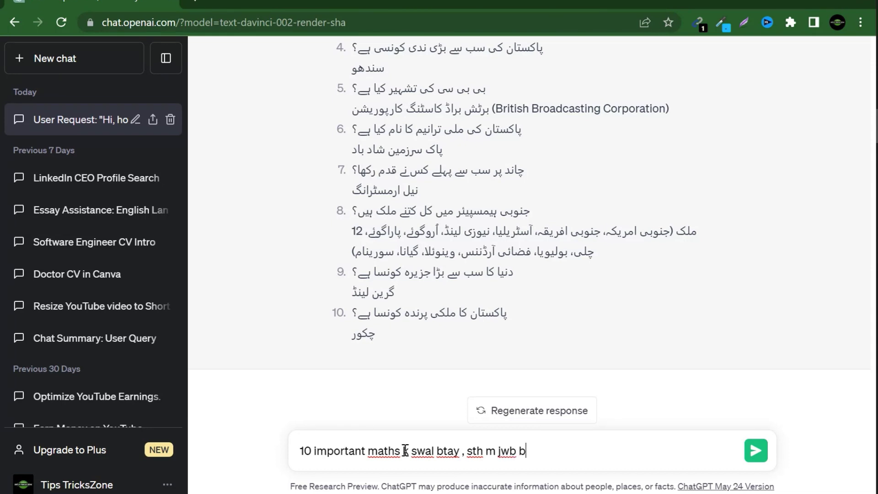
text(, sth m jwb b)
key(Return)
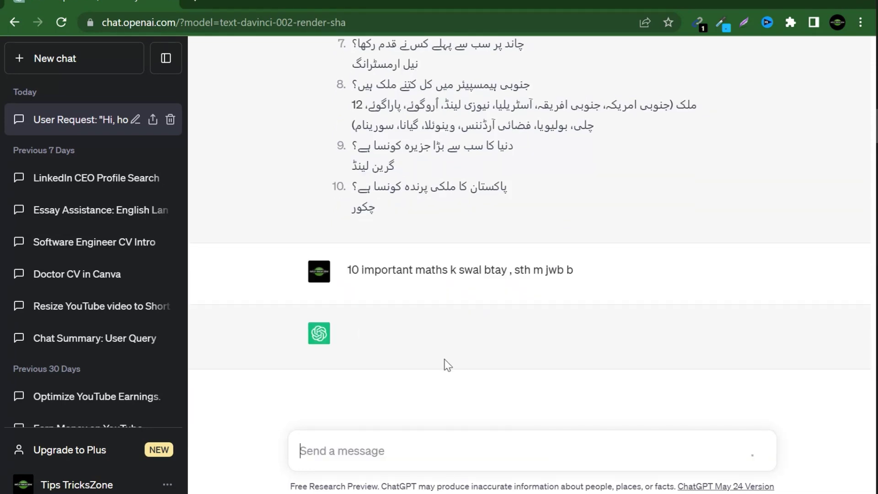
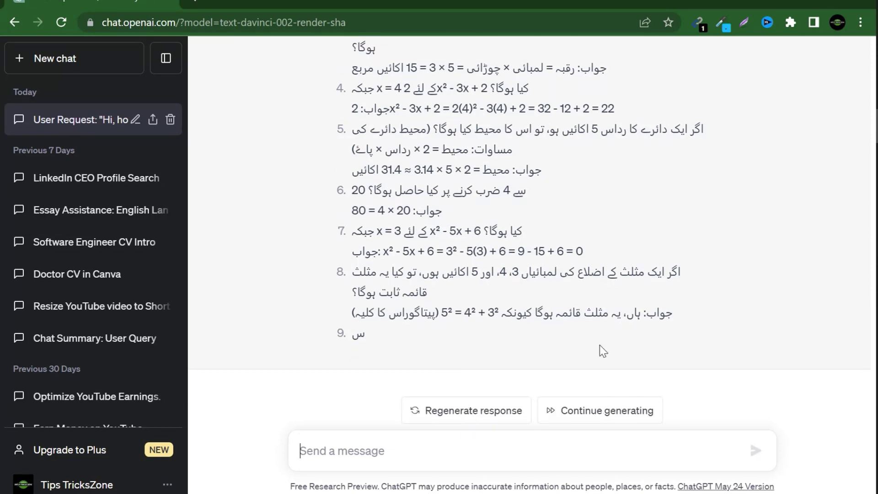
click(600, 413)
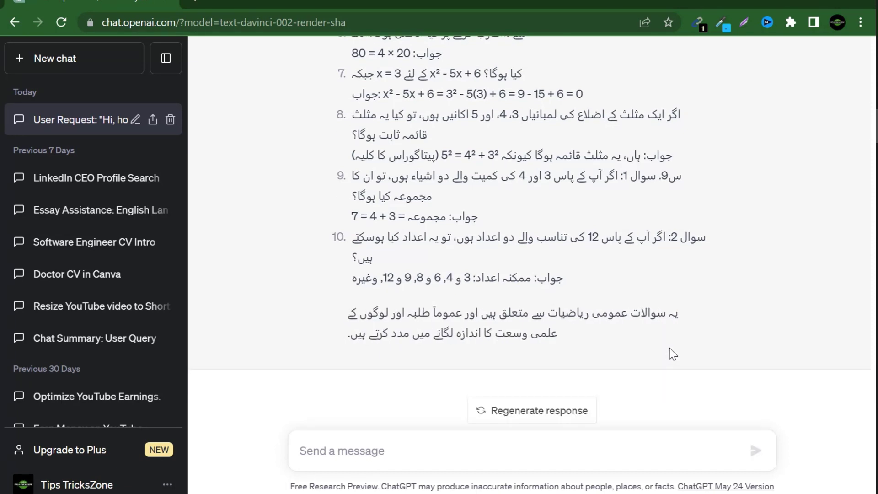
Ask "5 important islamiat k swal or sth m jwb b" to get five Islamic studies questions with answers.
click(437, 447)
text(5 imp)
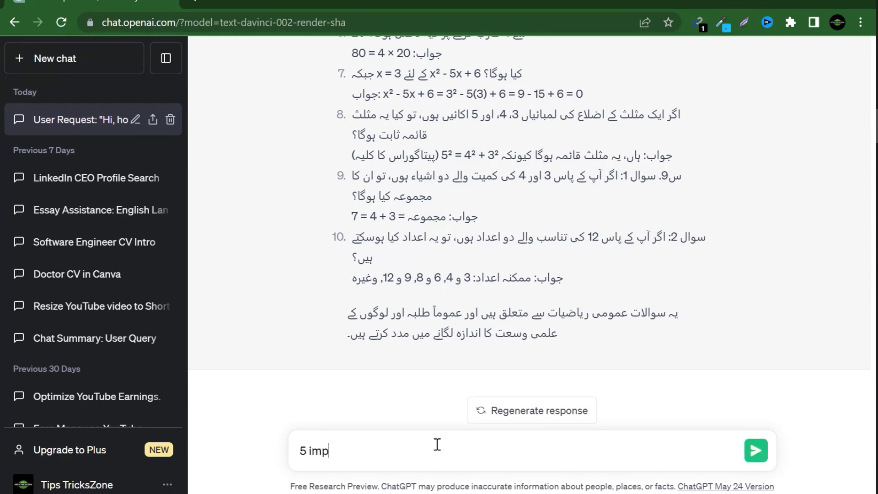
text(ortant islam)
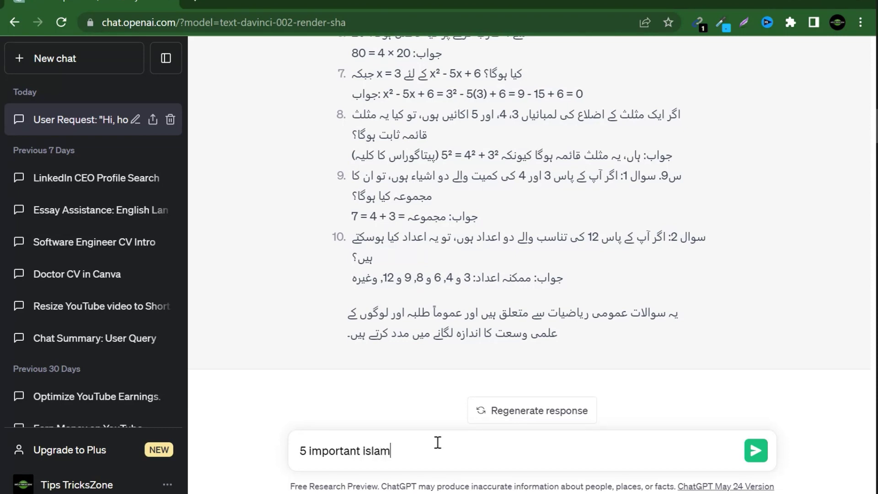
text(iat k swal or sth )
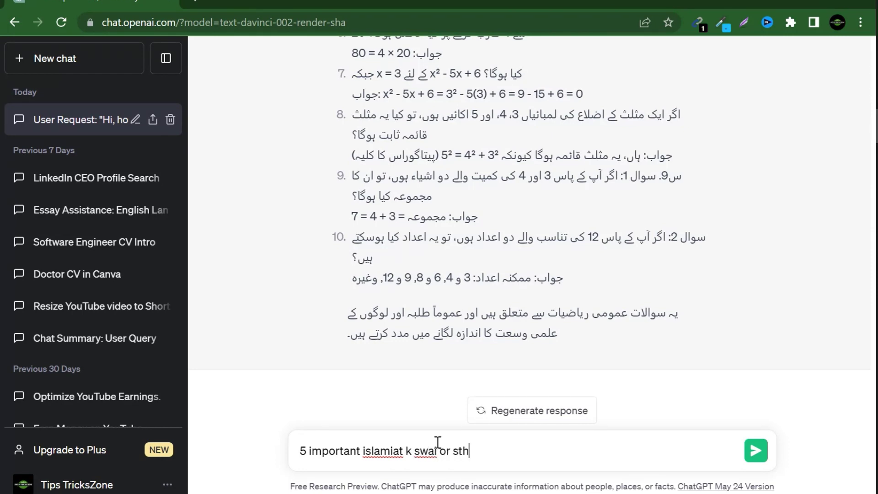
text(m jwb b)
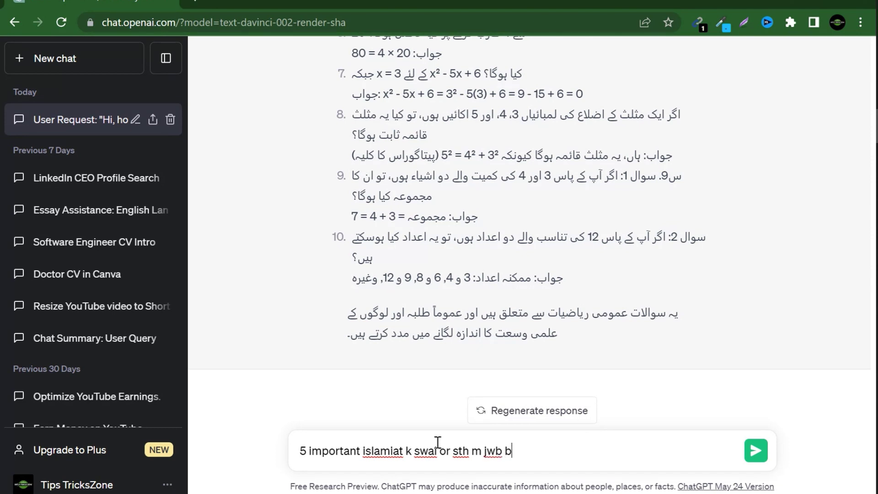
key(Return)
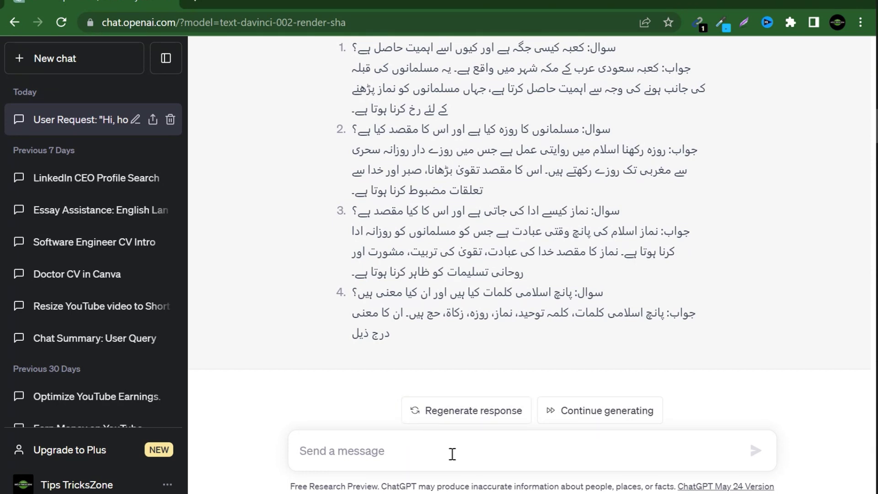
Send the closing message "Thanks thats all" and look back over the Islamic studies answers.
text(Tha)
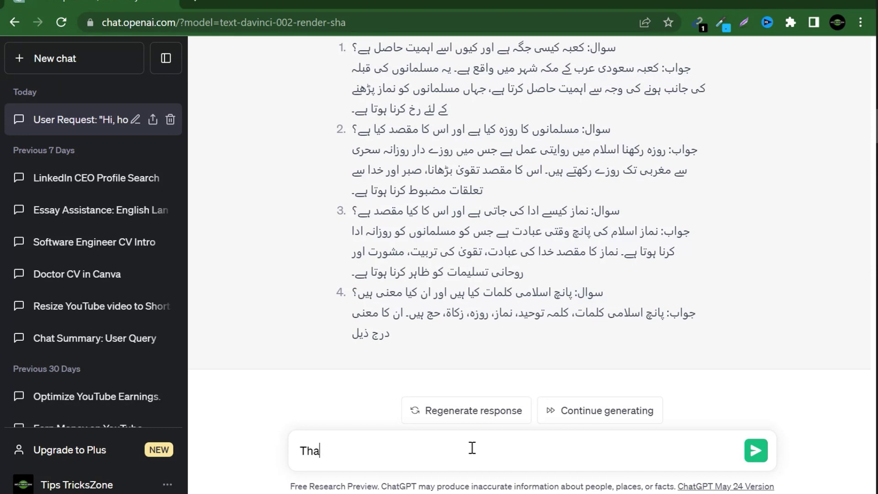
text(nks thats a)
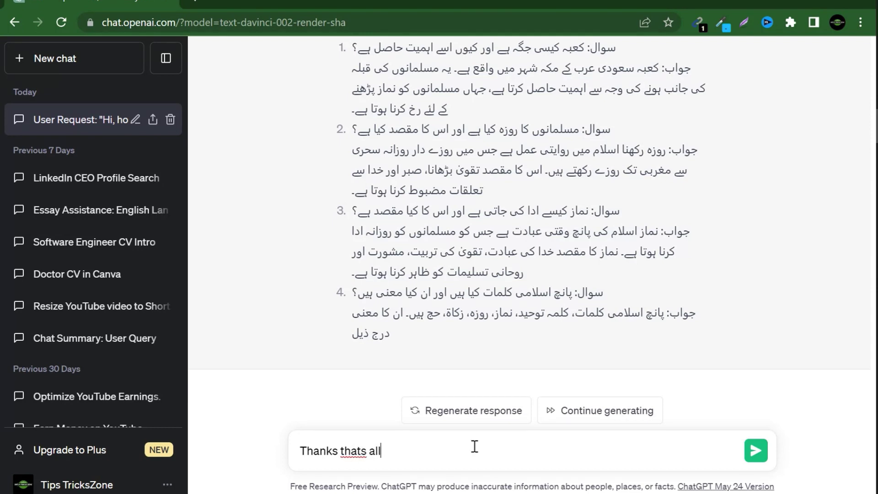
text(ll)
key(Return)
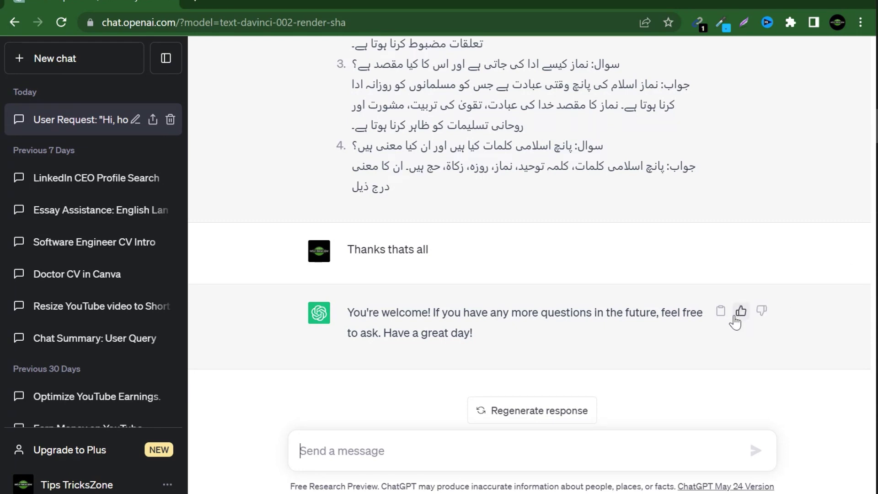
scroll(695, 239, up, 3)
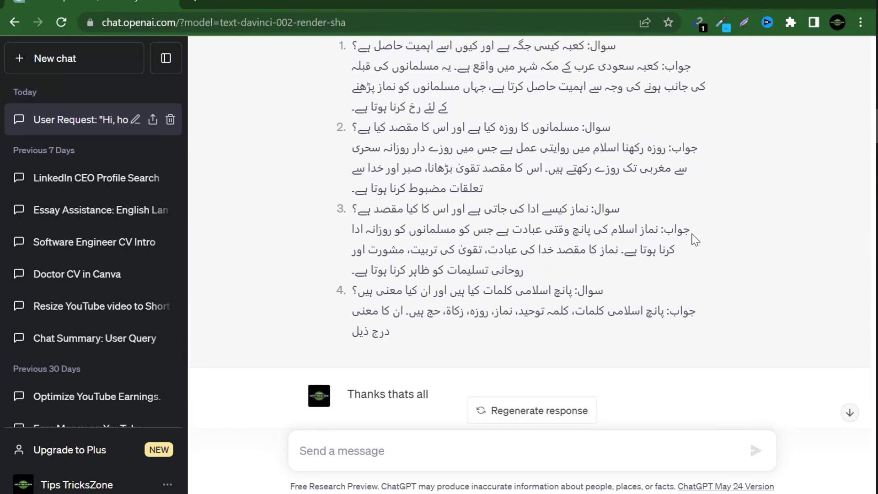
scroll(694, 239, up, 4)
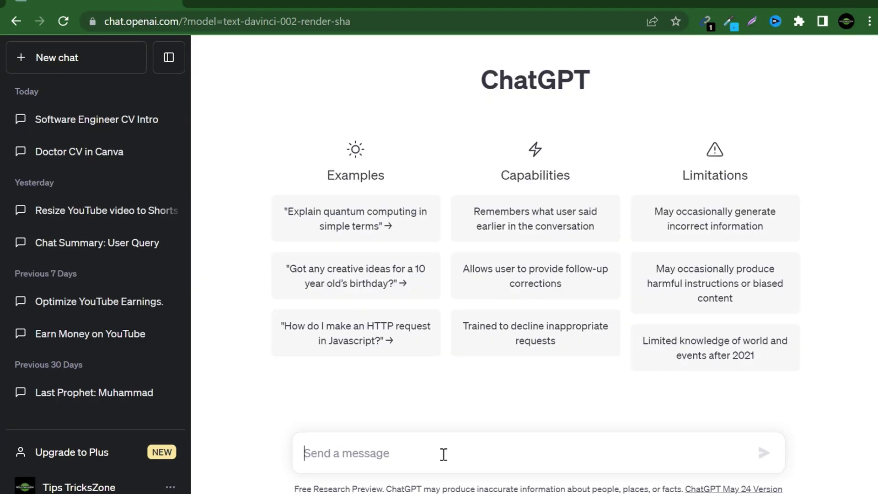
In a new chat, send "Hi, english mai myself py acha sa essay type krdo ap , example abc name wgra k sth jsko ma bad ma change krlnge".
text(Hi)
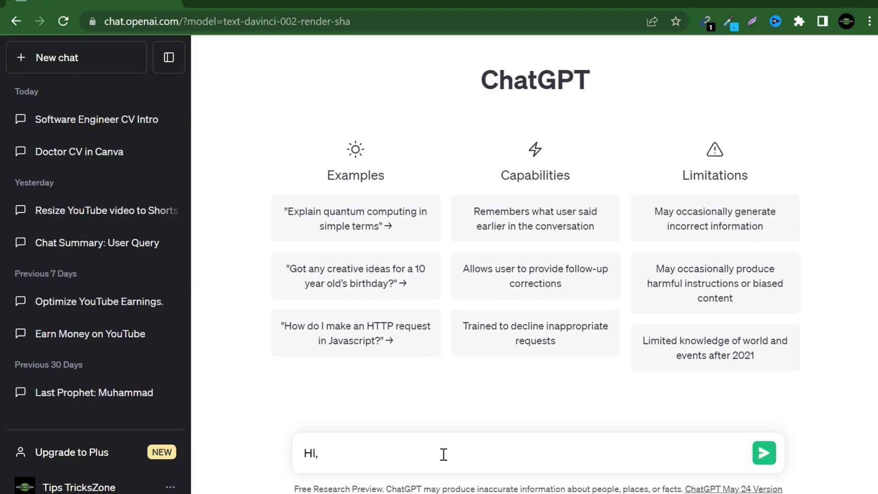
text(, kia)
text(english me)
text(i )
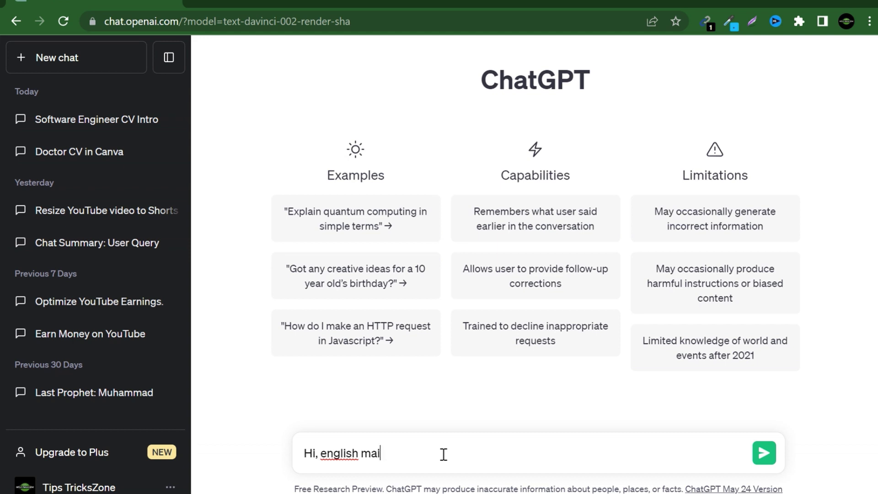
text(myself py acha )
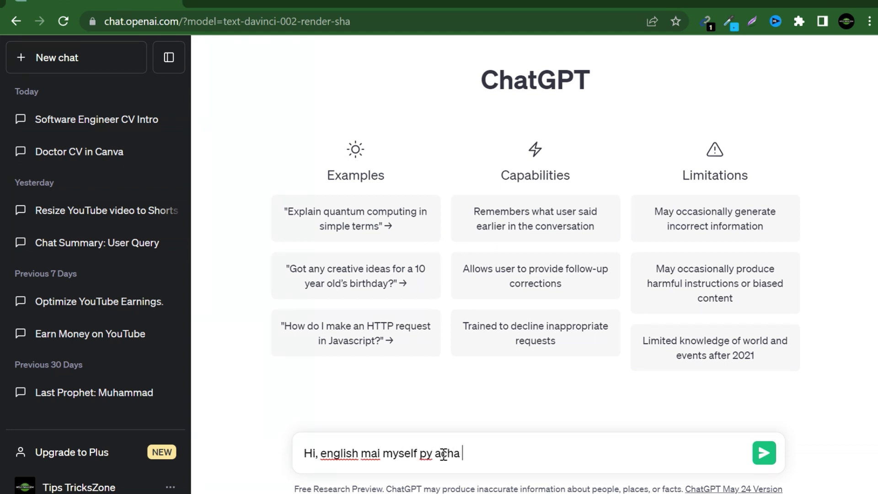
text(sa essay )
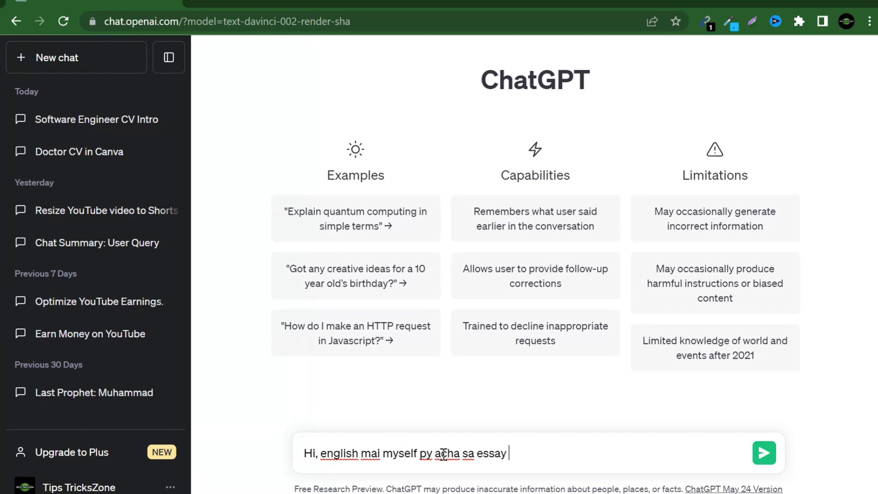
text(type krdo a)
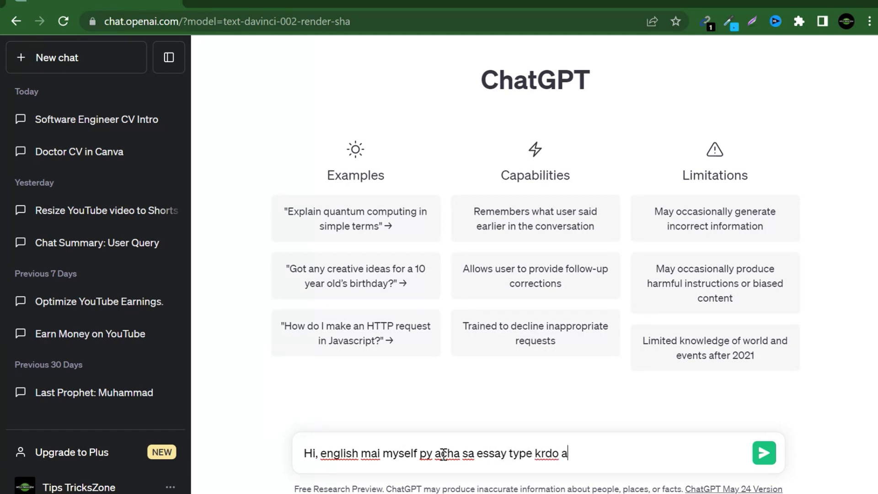
text(p , example abc a)
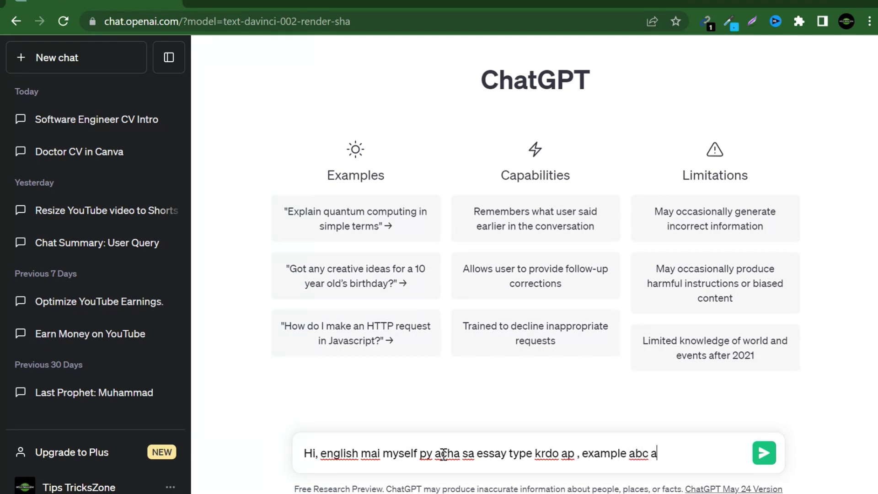
key(BackSpace)
text(name wgra k sth )
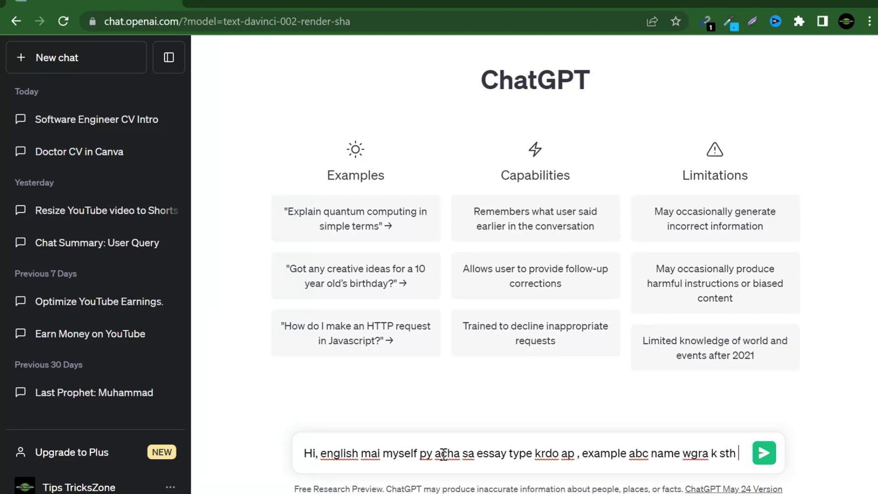
text(jsko ma )
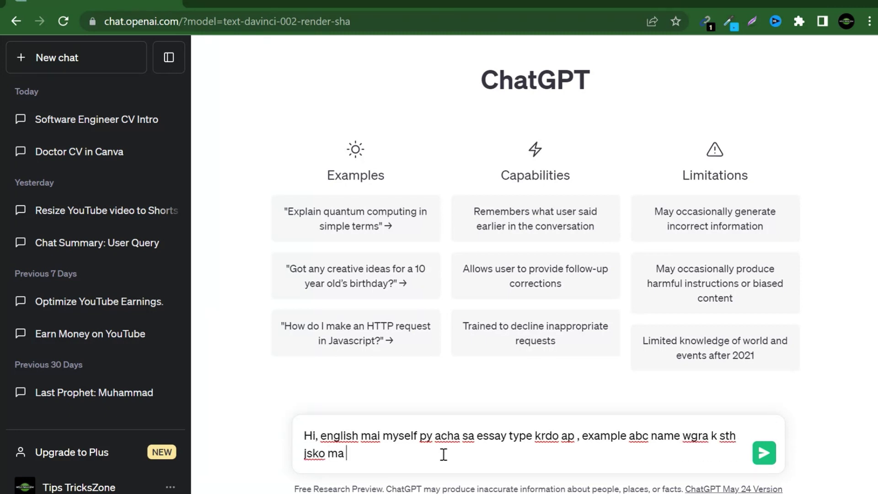
text(bad ma change)
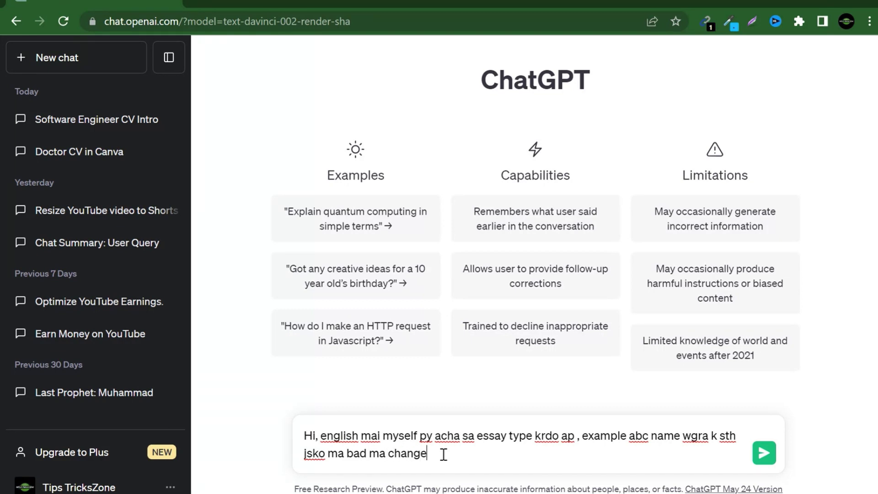
text( krlnge)
key(Return)
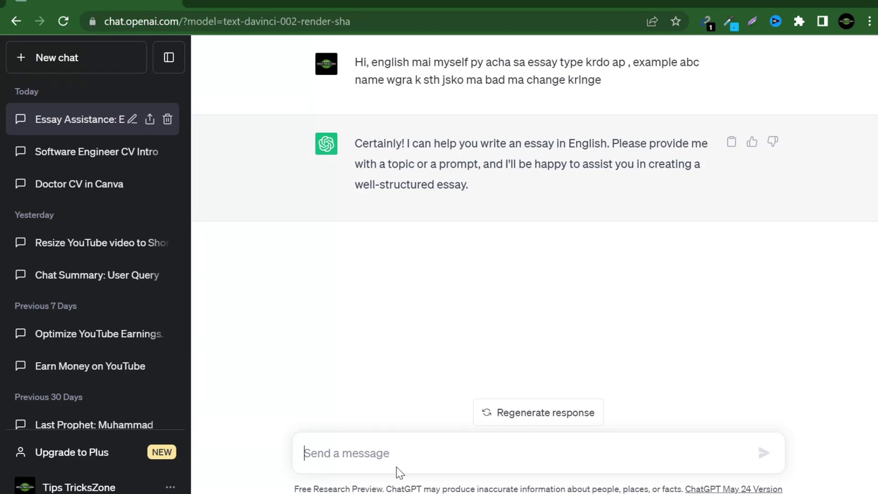
Send the follow-up "paragraphs ma ho" to get the essay in paragraphs, and check the topic of the returned essay.
click(386, 446)
text(k)
key(BackSpace)
text(paragraphs)
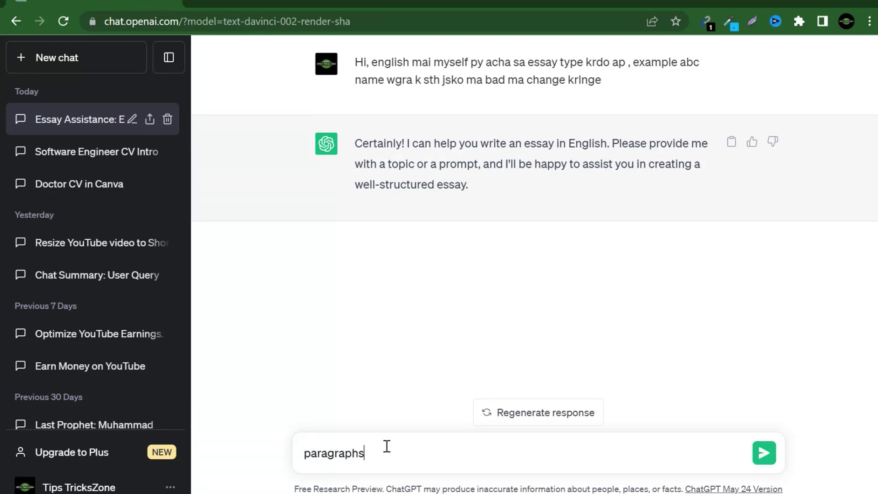
text( ma no)
key(Return)
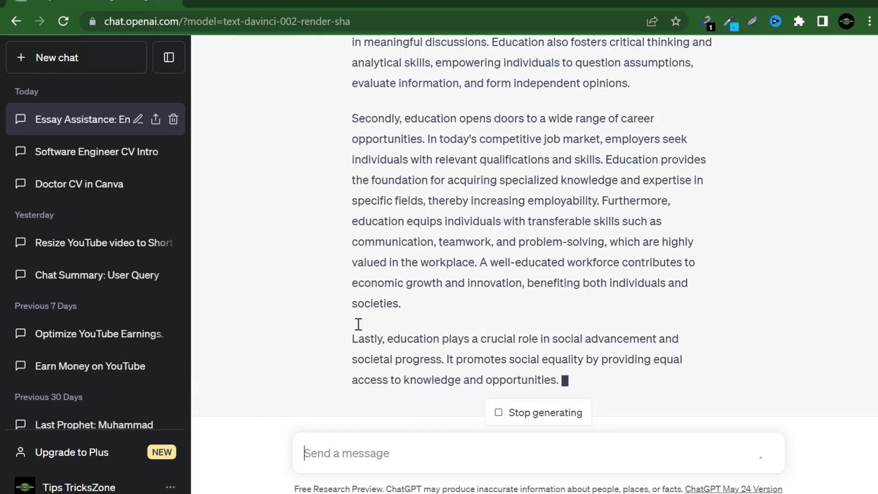
scroll(358, 323, up, 10)
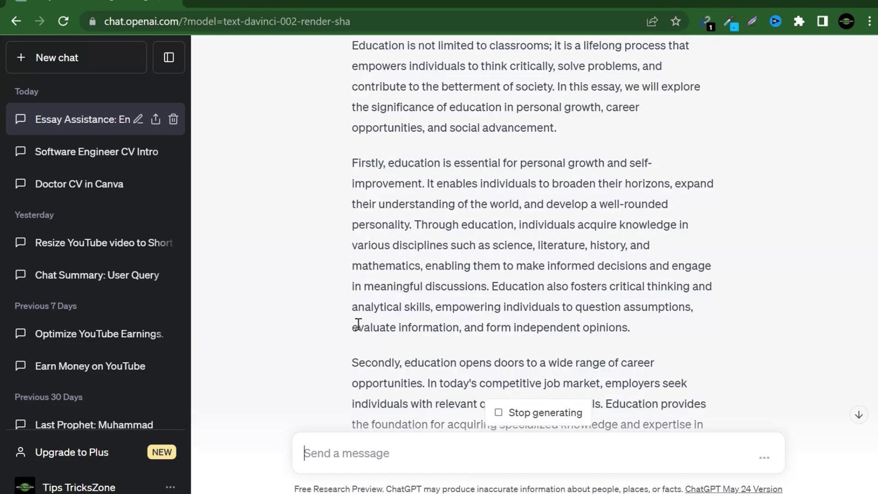
scroll(357, 323, up, 1)
scroll(358, 323, down, 2)
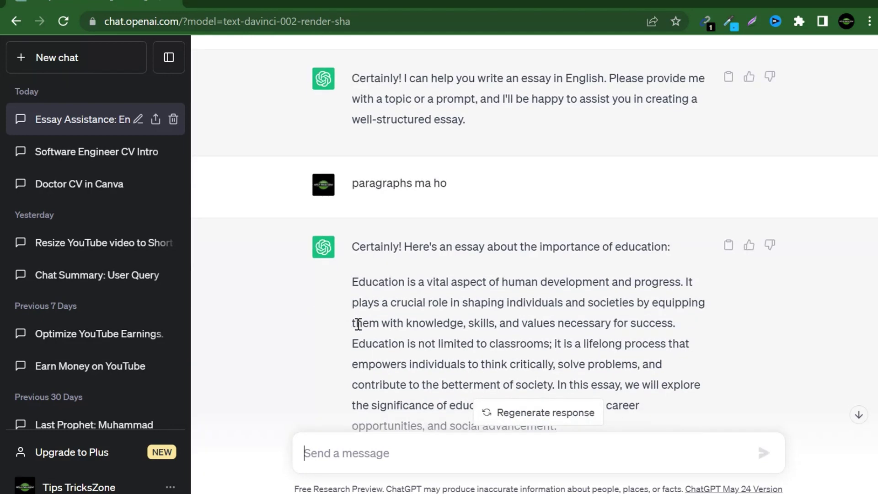
scroll(358, 324, down, 2)
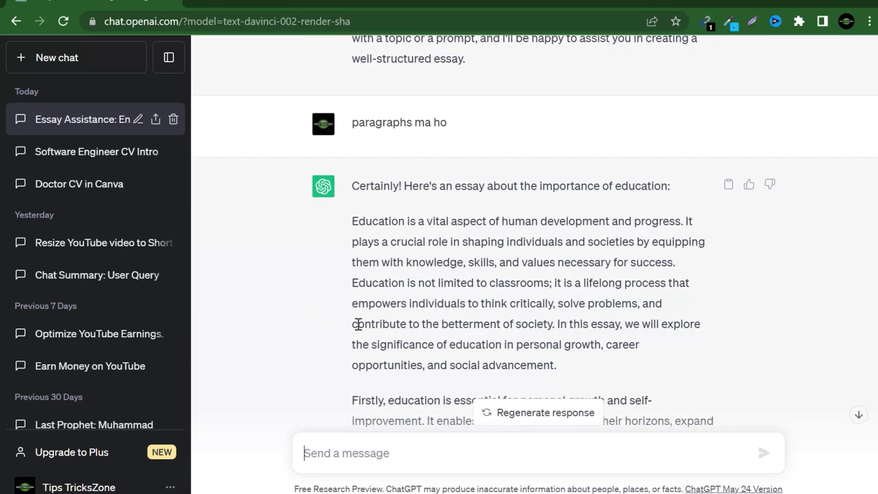
drag(535, 163, 663, 166)
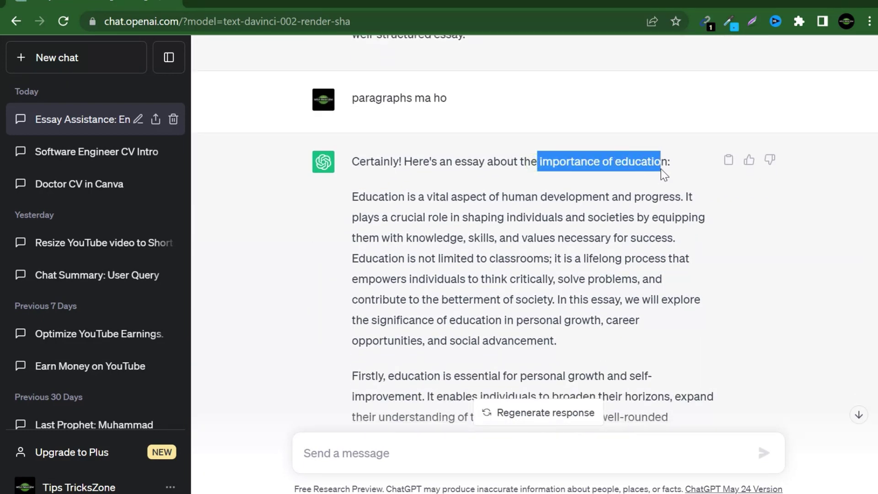
Send "myself essay" to specify the essay topic, and read through the generated essay.
click(399, 444)
text(my)
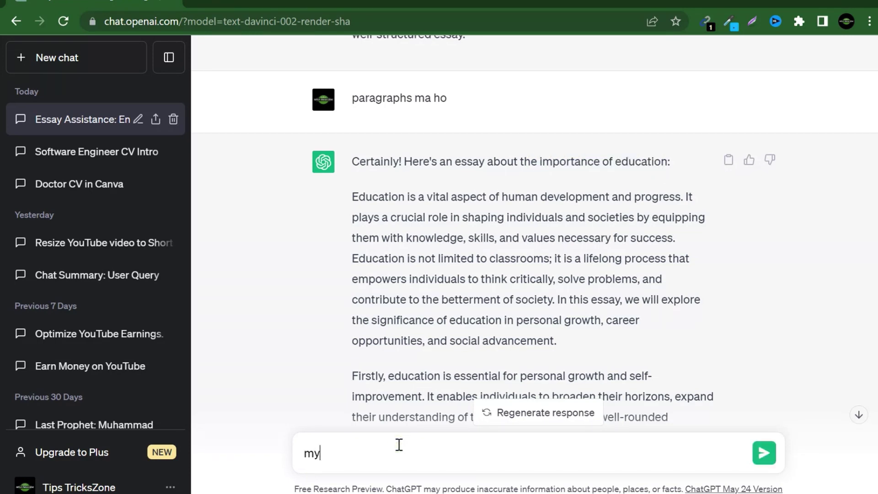
text(self essay)
key(Return)
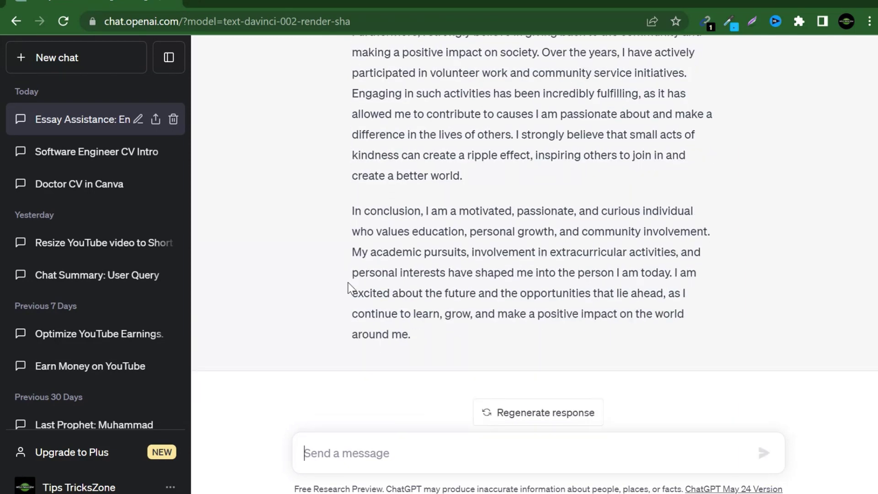
scroll(347, 283, up, 10)
scroll(348, 283, down, 10)
Ask "bachon ki peoms urdu ma likh do" to get children's poems in Urdu, and read through the reply.
click(360, 452)
text(m)
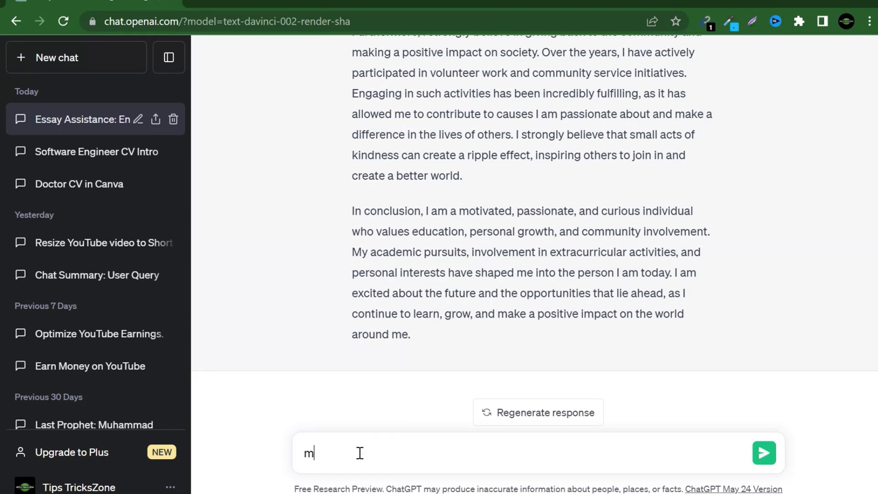
key(BackSpace)
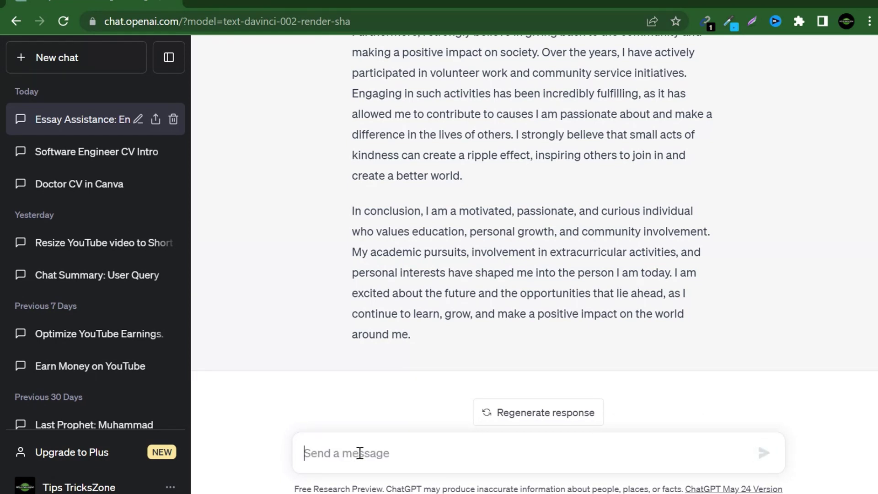
text(bach)
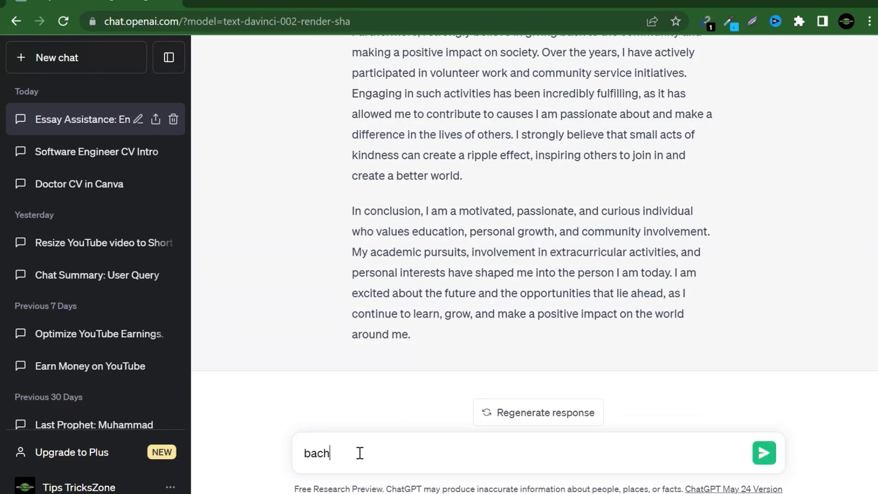
text(on ki peoms)
text(urdu ma )
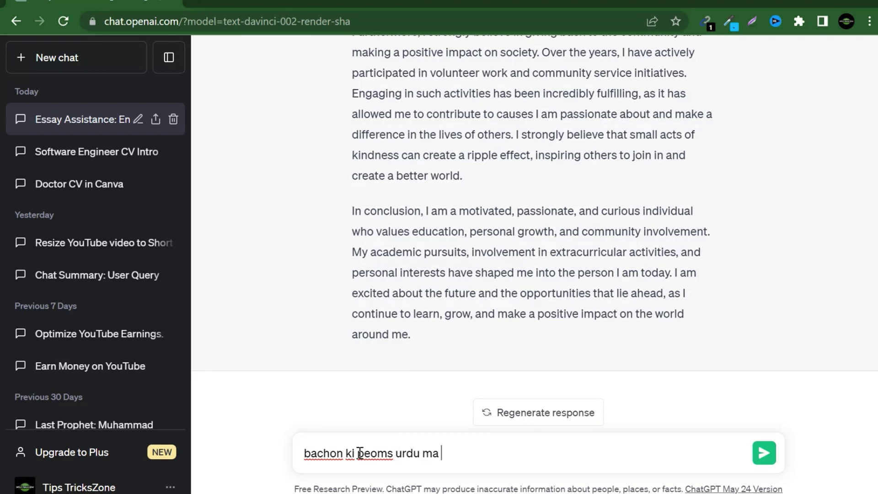
text(likh do)
key(Return)
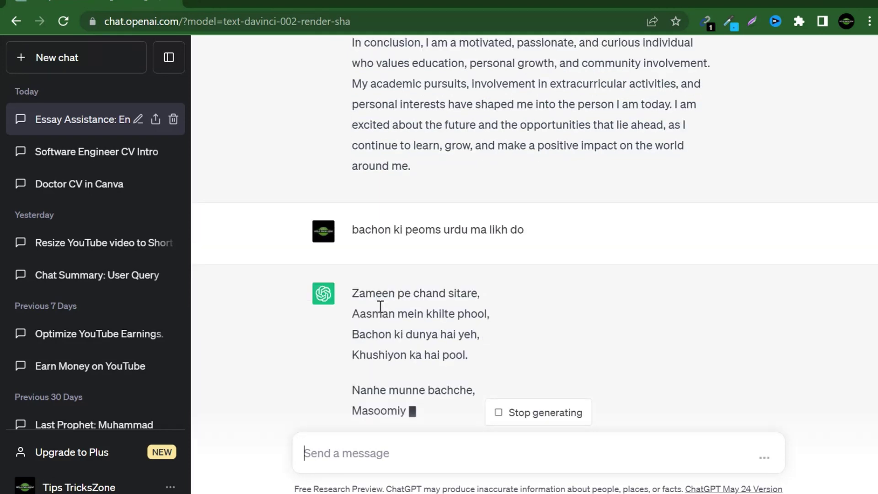
scroll(342, 283, up, 2)
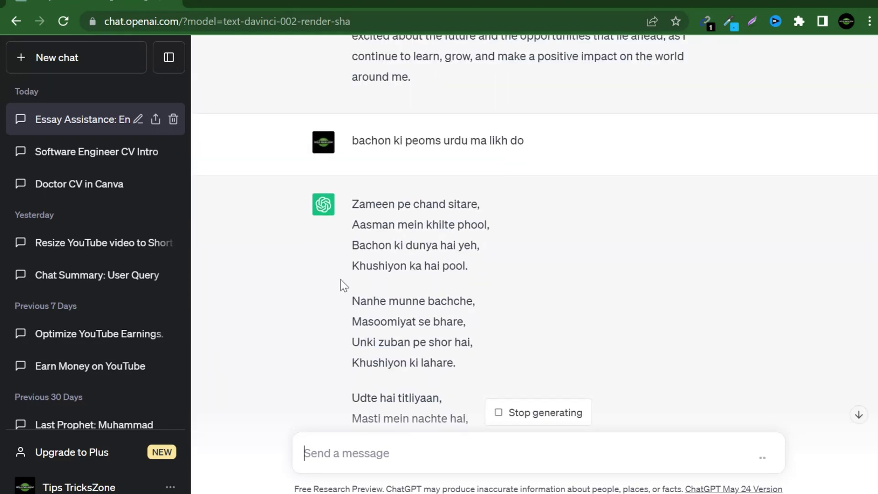
scroll(341, 279, down, 5)
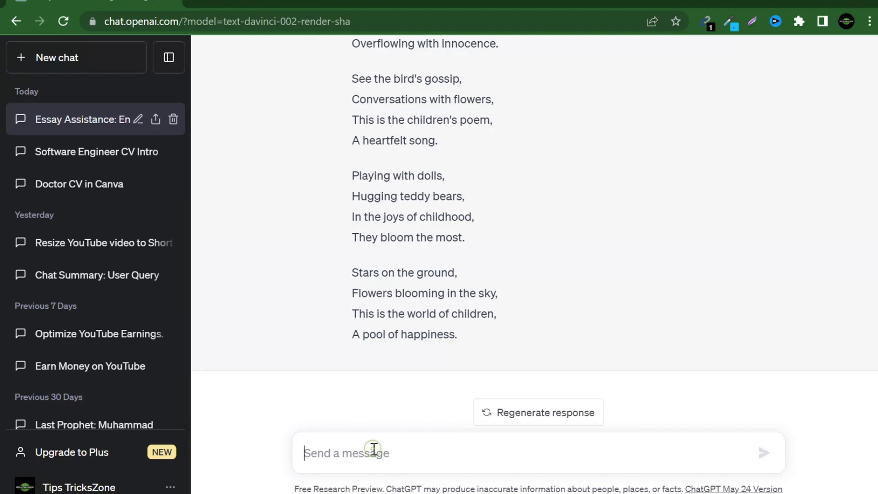
Send "thk h good, english m b peoms likh do" to get poems in English as well.
text(thk h good)
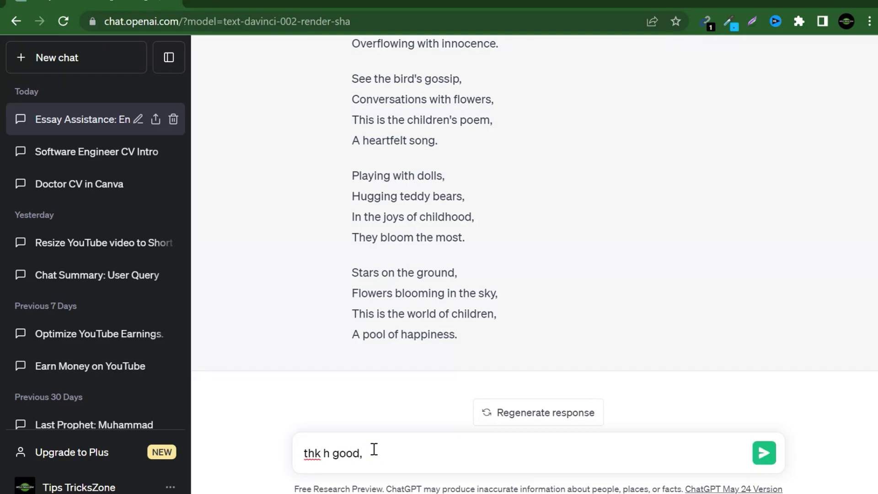
text(, english m b peoms l)
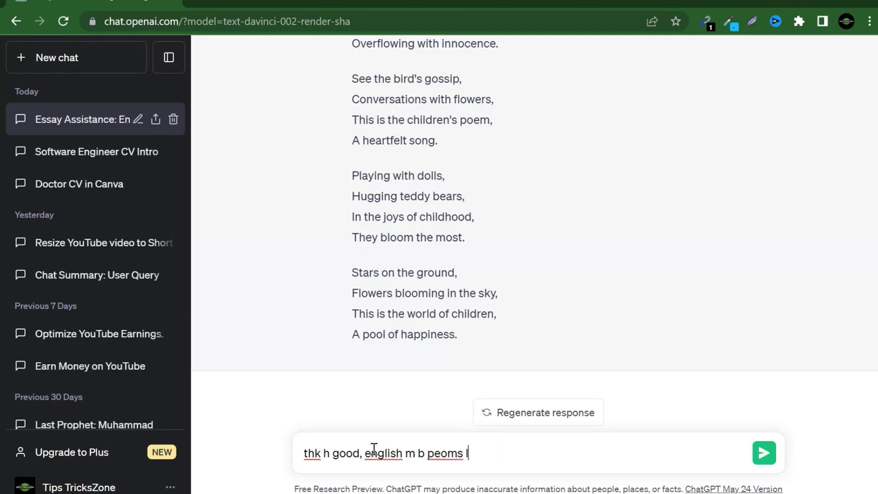
text(ikh do)
key(Return)
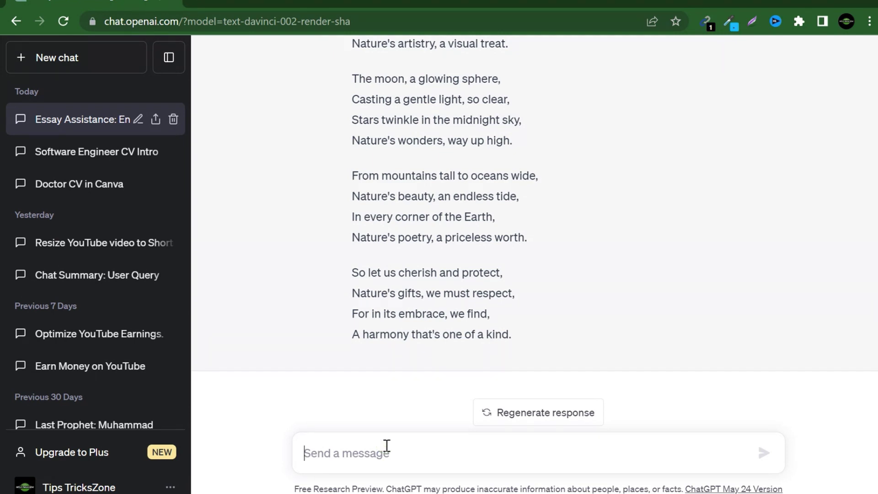
Ask "aj kia date h?" to get today's date.
text(aj ki)
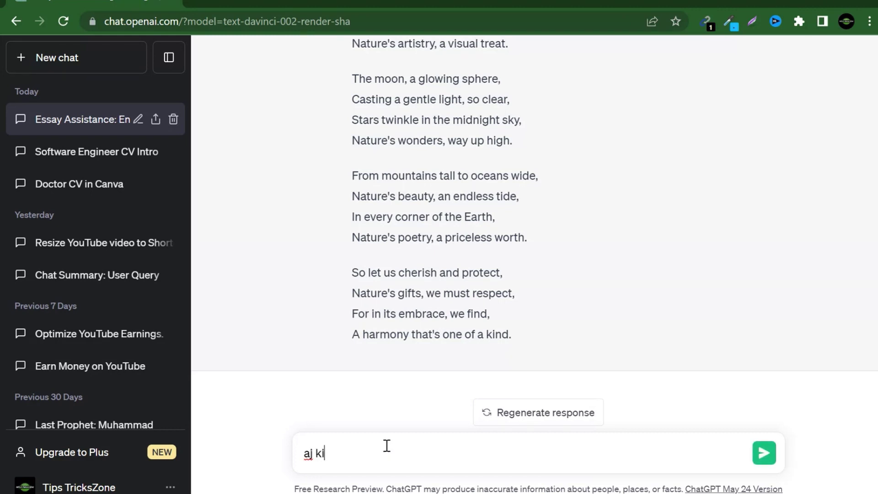
text(a date h?)
key(Return)
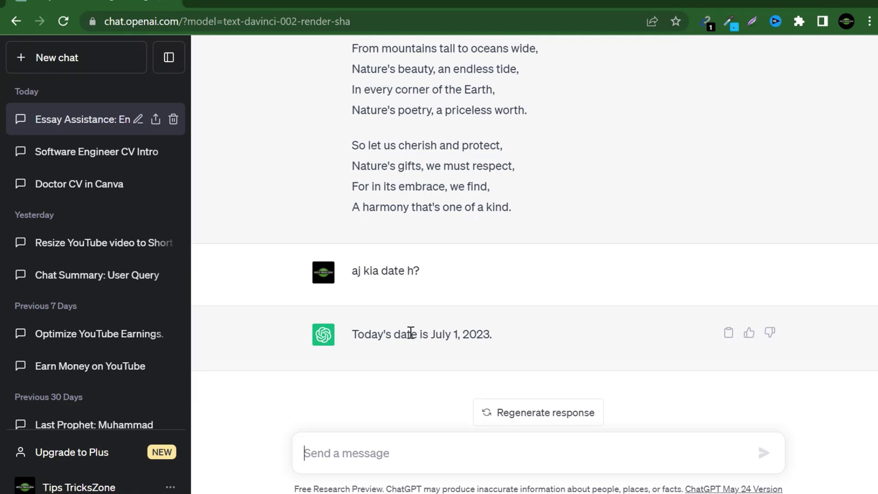
Ask "islamic knsa month h ye?" to get the current month of the Islamic calendar.
text(i)
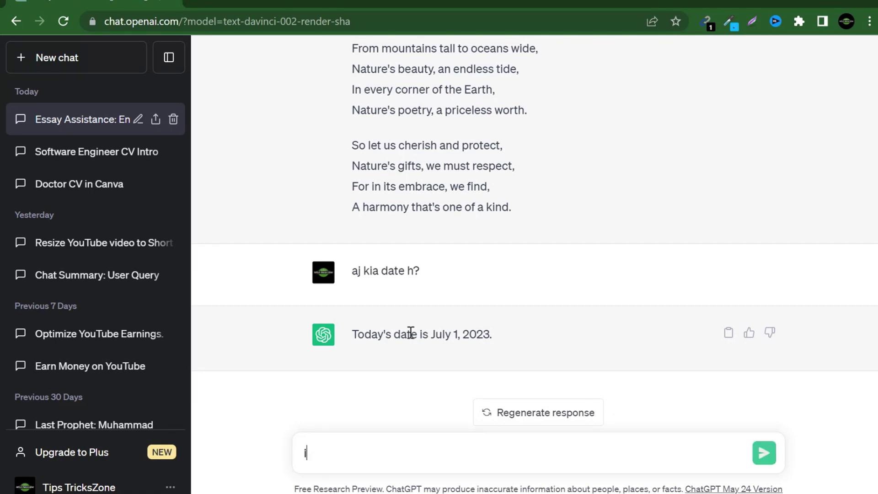
text(slamic knsa m)
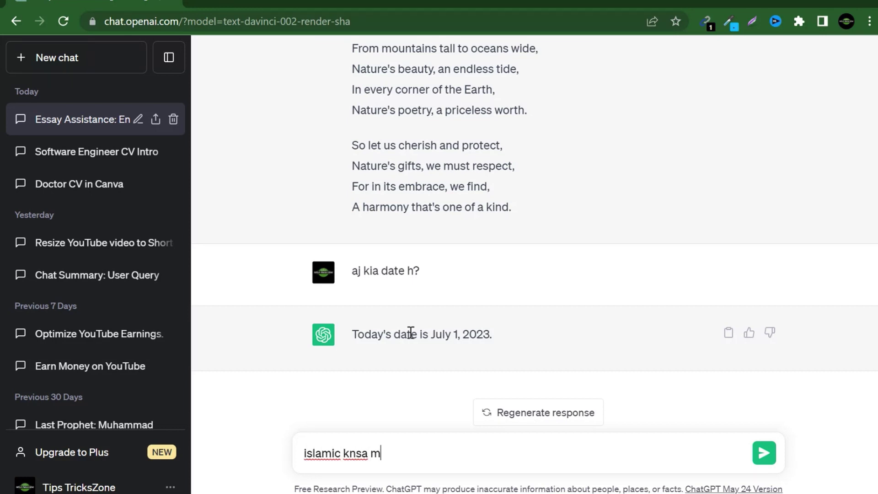
text(onth h ye?)
key(Return)
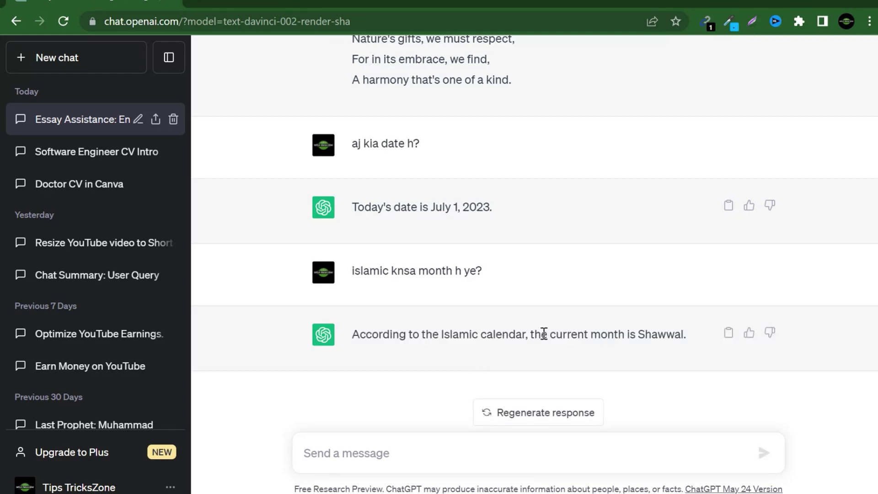
Reply "good" to acknowledge the answer about the Islamic month.
click(383, 453)
text(good)
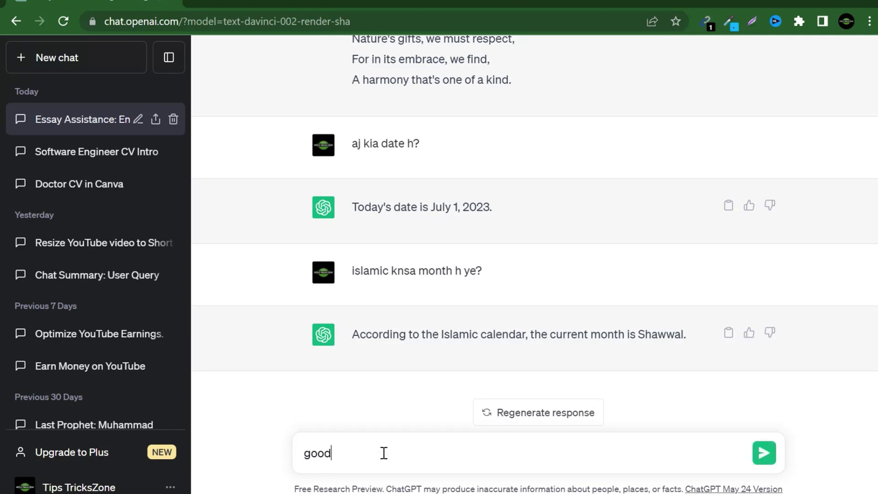
key(Return)
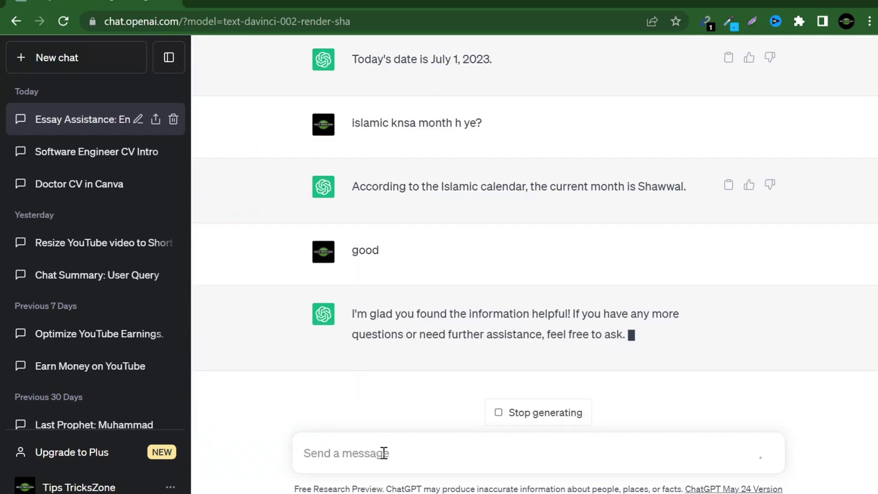
Ask "kia ap urdu m likh skty?" to find out whether ChatGPT can write in Urdu.
text(k)
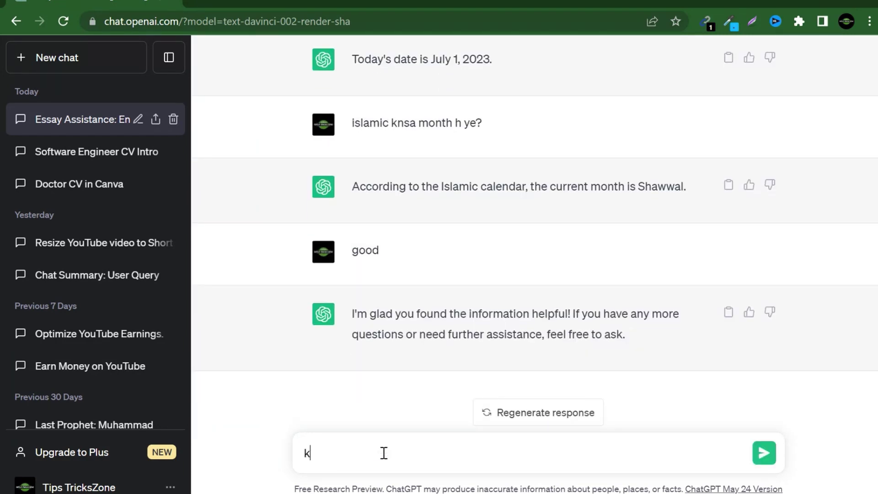
text(ia ap urd)
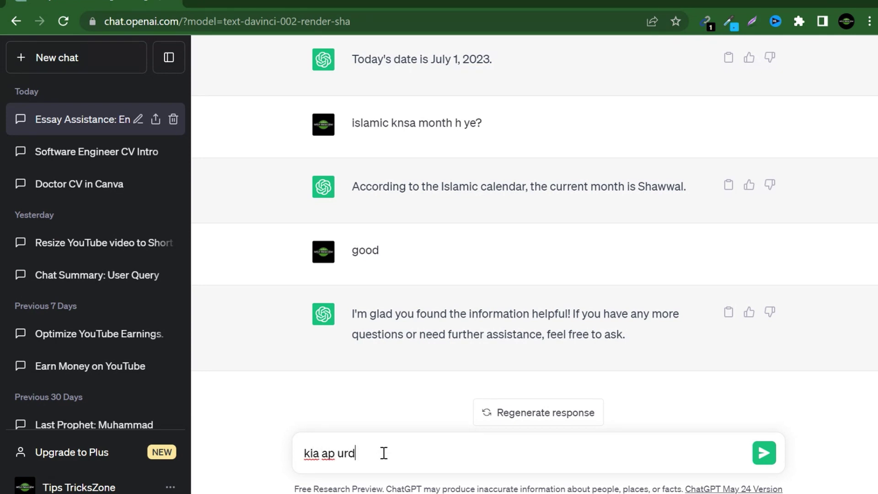
text(u m likh skty?)
key(Return)
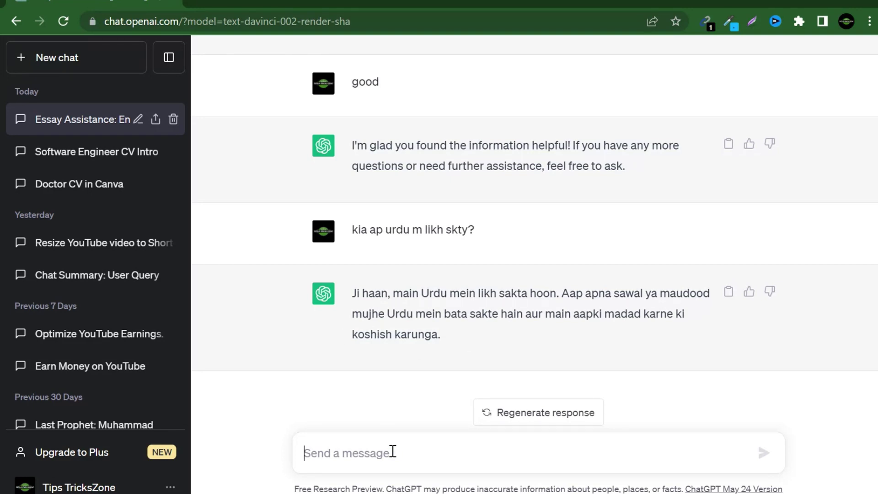
Send "ok good" and a closing message, "thank you aj k lye kafi hai", to end the conversation.
text(ok goo)
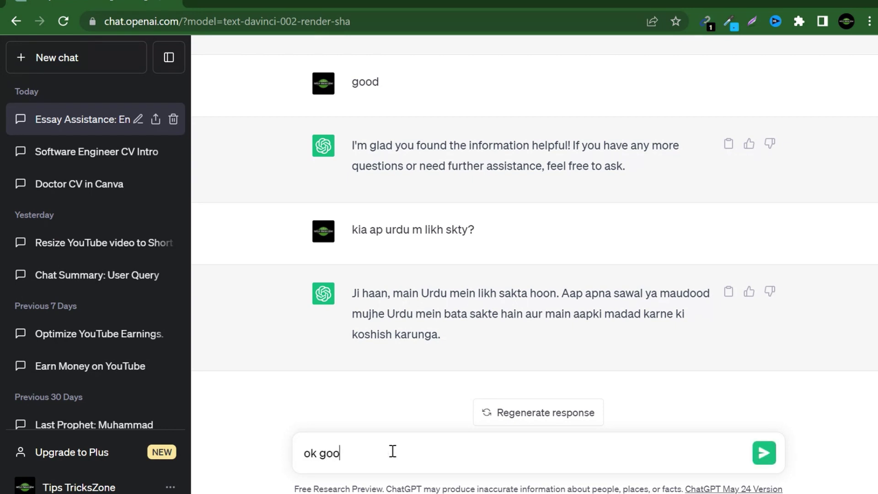
text(d)
key(Return)
text(thank)
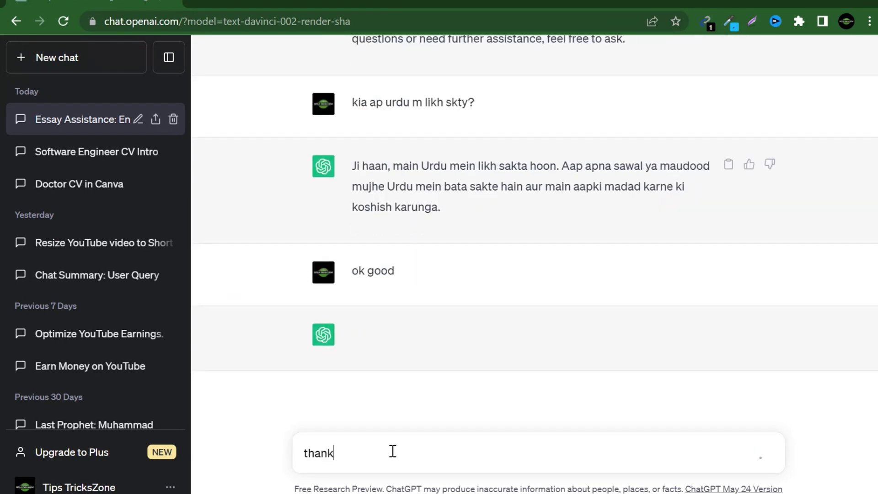
text( you aj k lye kafi hai)
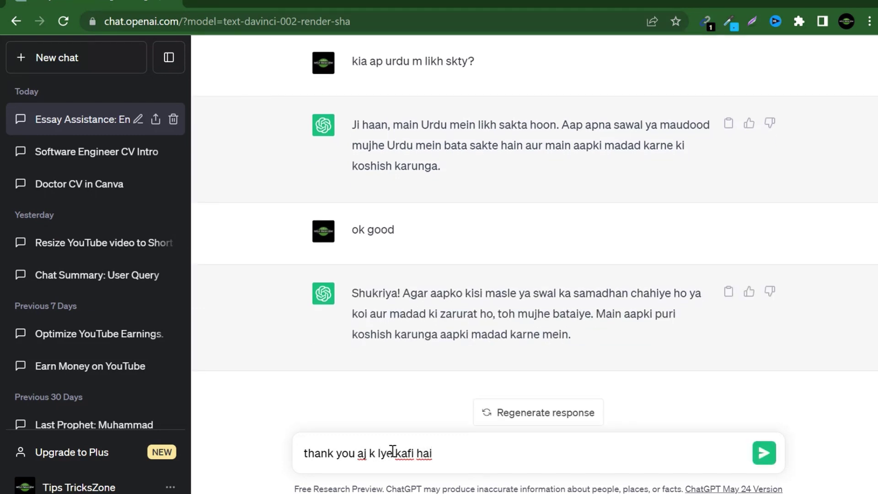
key(Return)
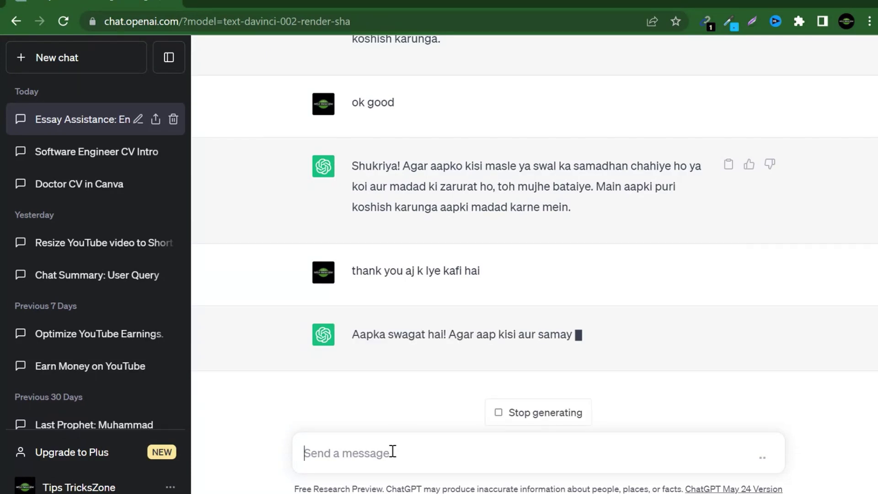